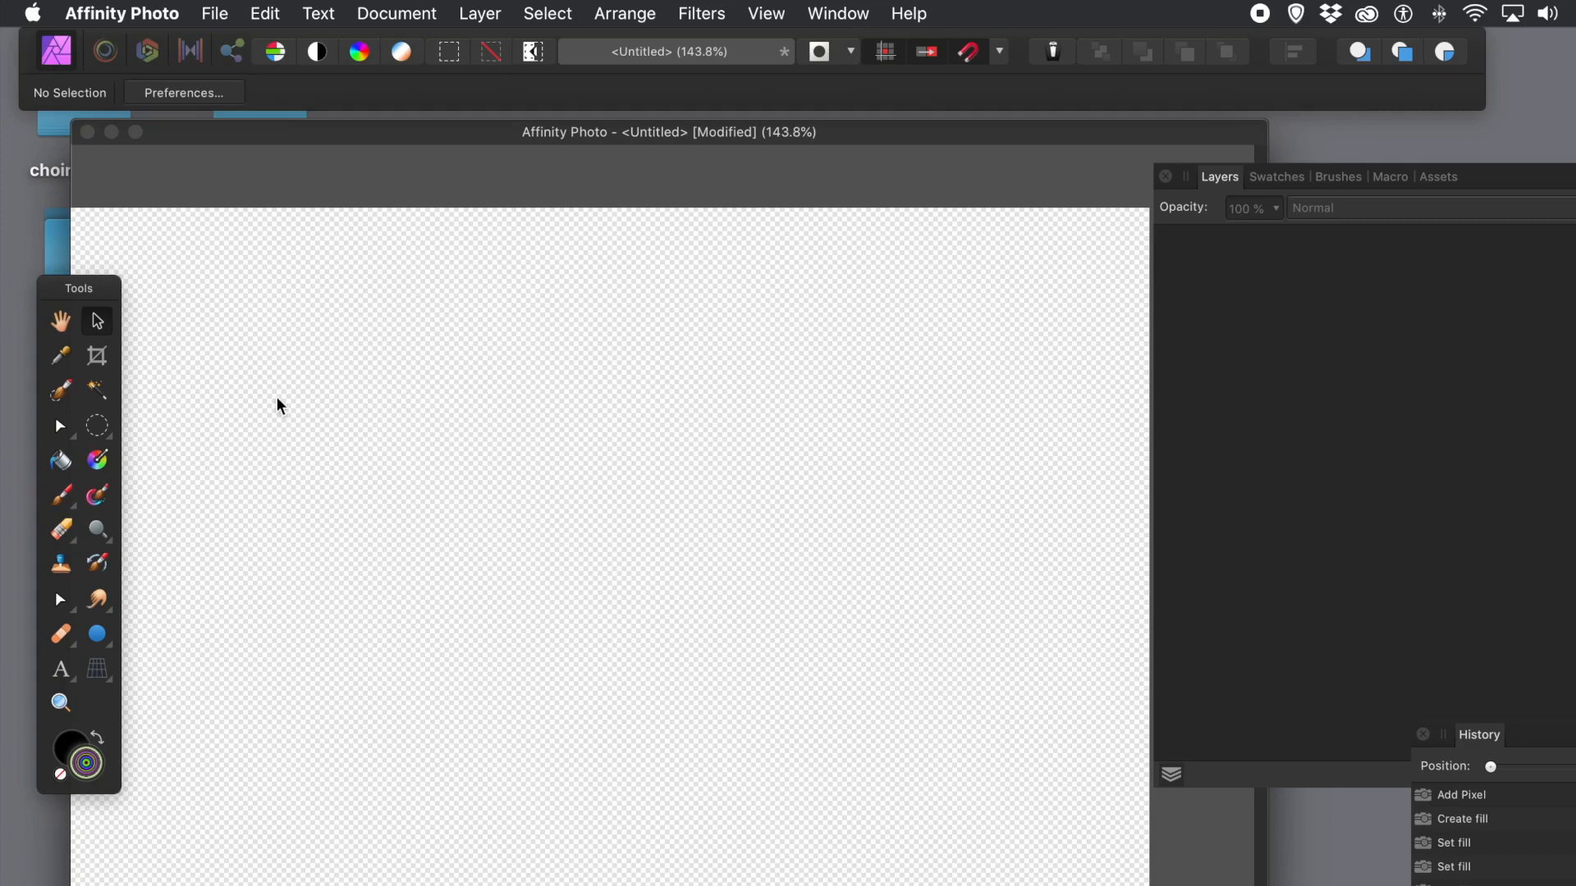
Step: Switch to the Elliptical Marquee tool from the Tools panel
click(105, 427)
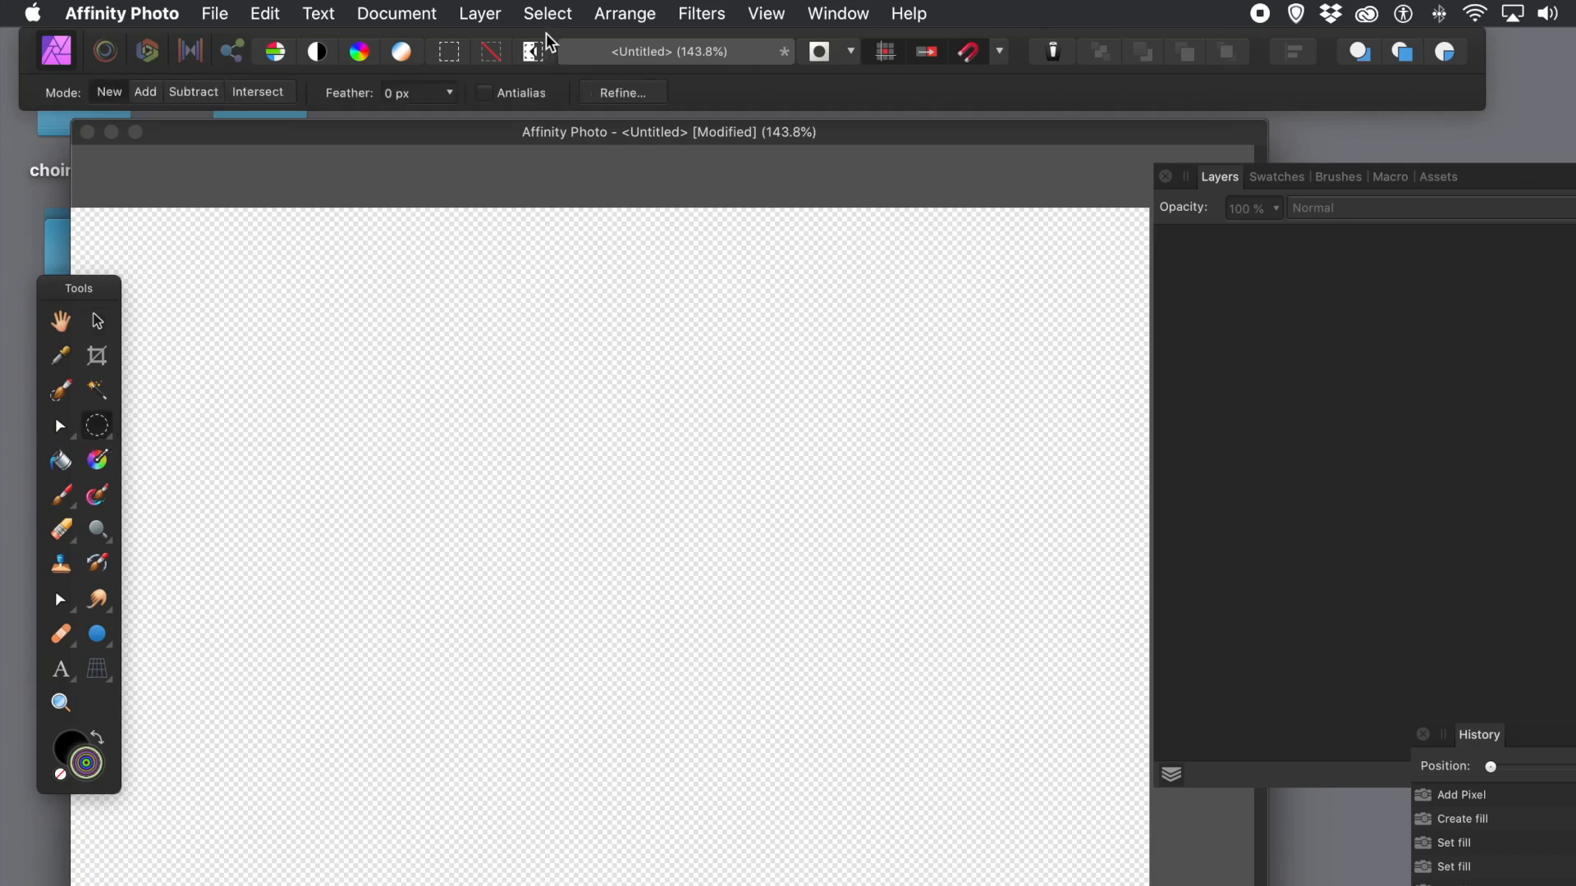
Step: Add a new empty pixel layer with Layer > New Layer, then glance through the View menu
click(483, 10)
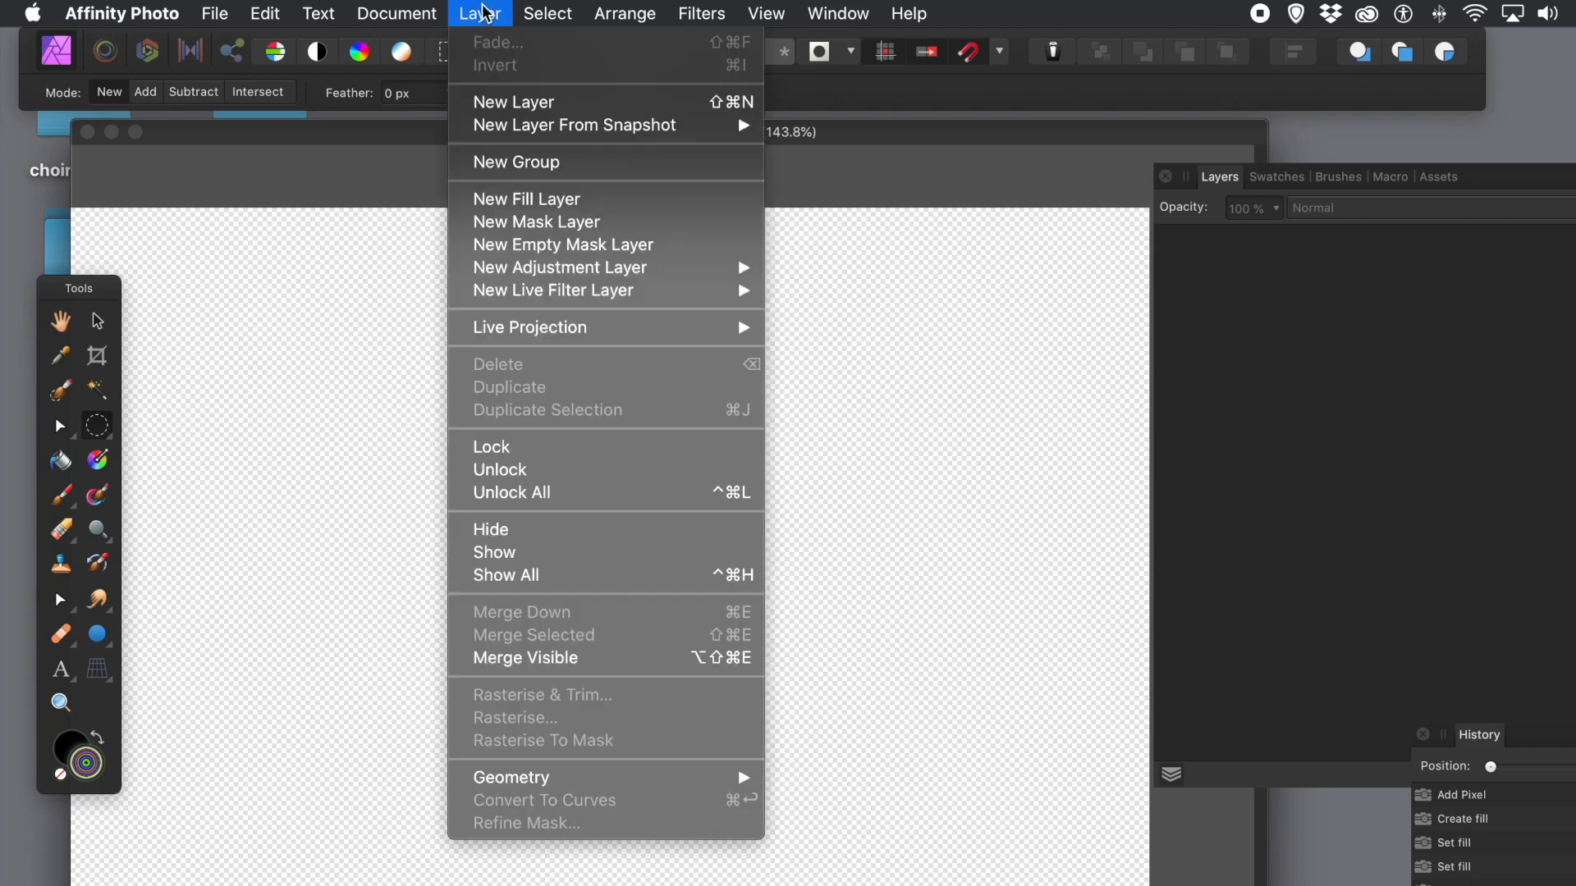
click(485, 105)
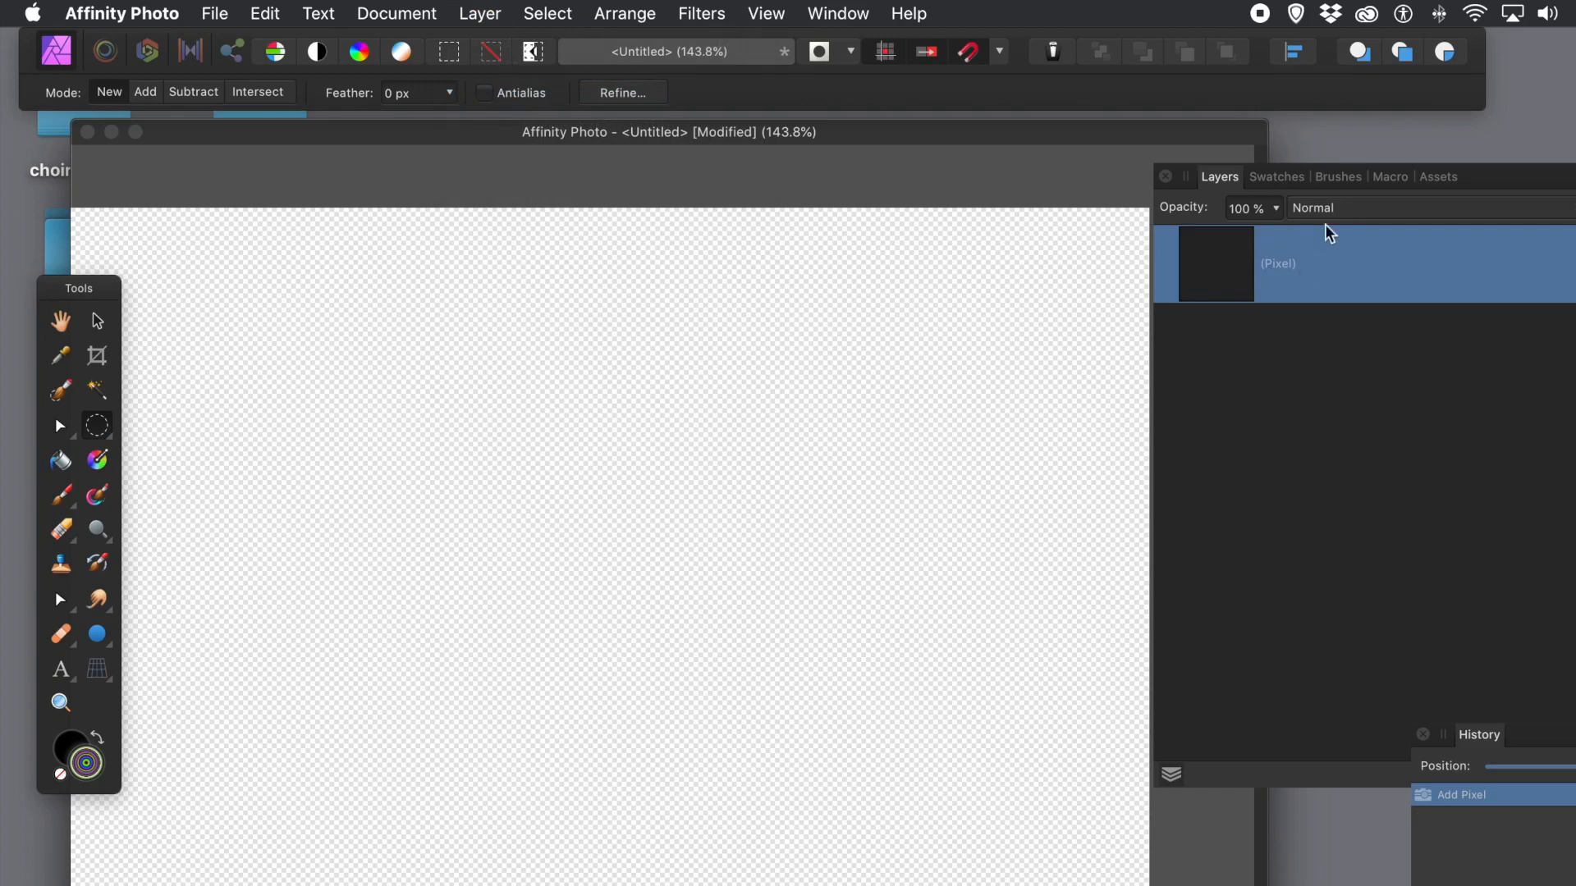
click(767, 14)
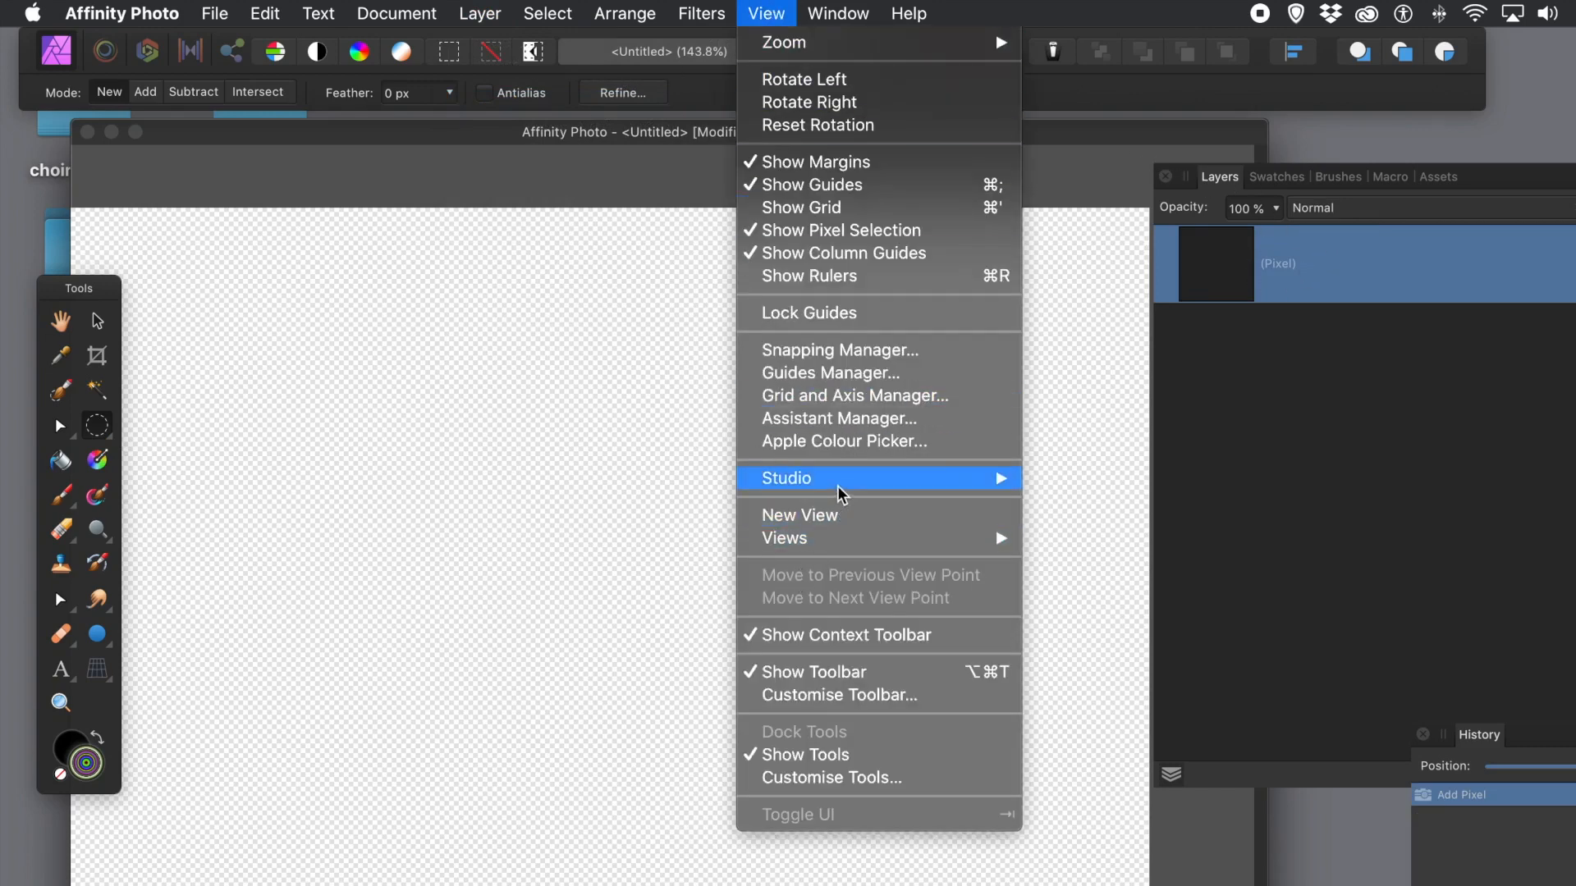
mouse_move(843, 484)
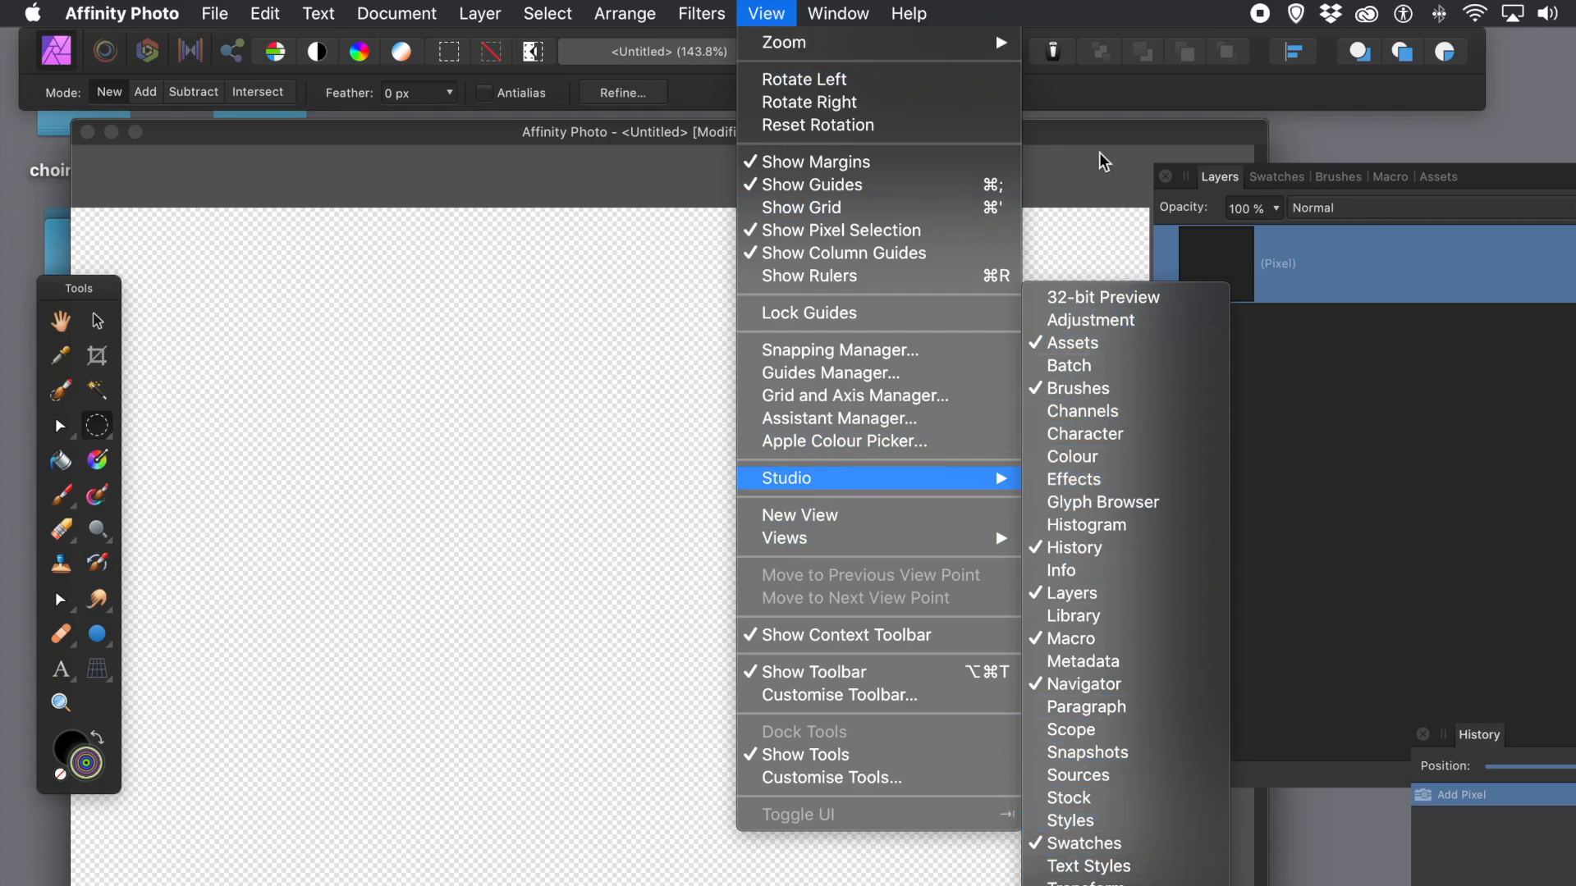
click(1088, 128)
Step: Draw a large circular selection near the canvas centre and switch to the Gradient tool
drag(380, 359, 807, 837)
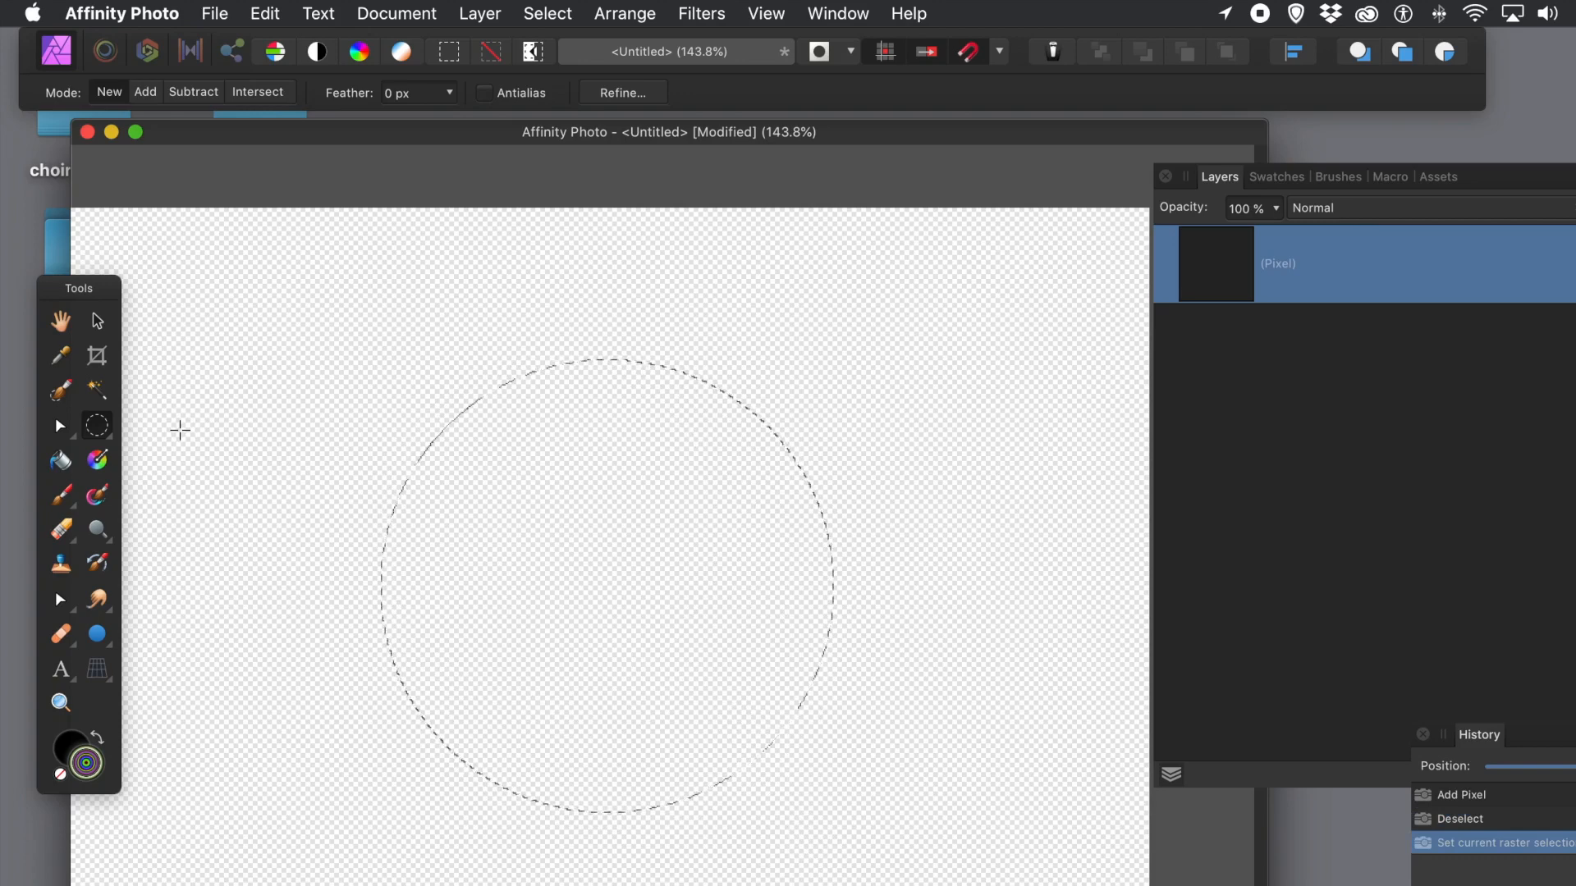
click(98, 461)
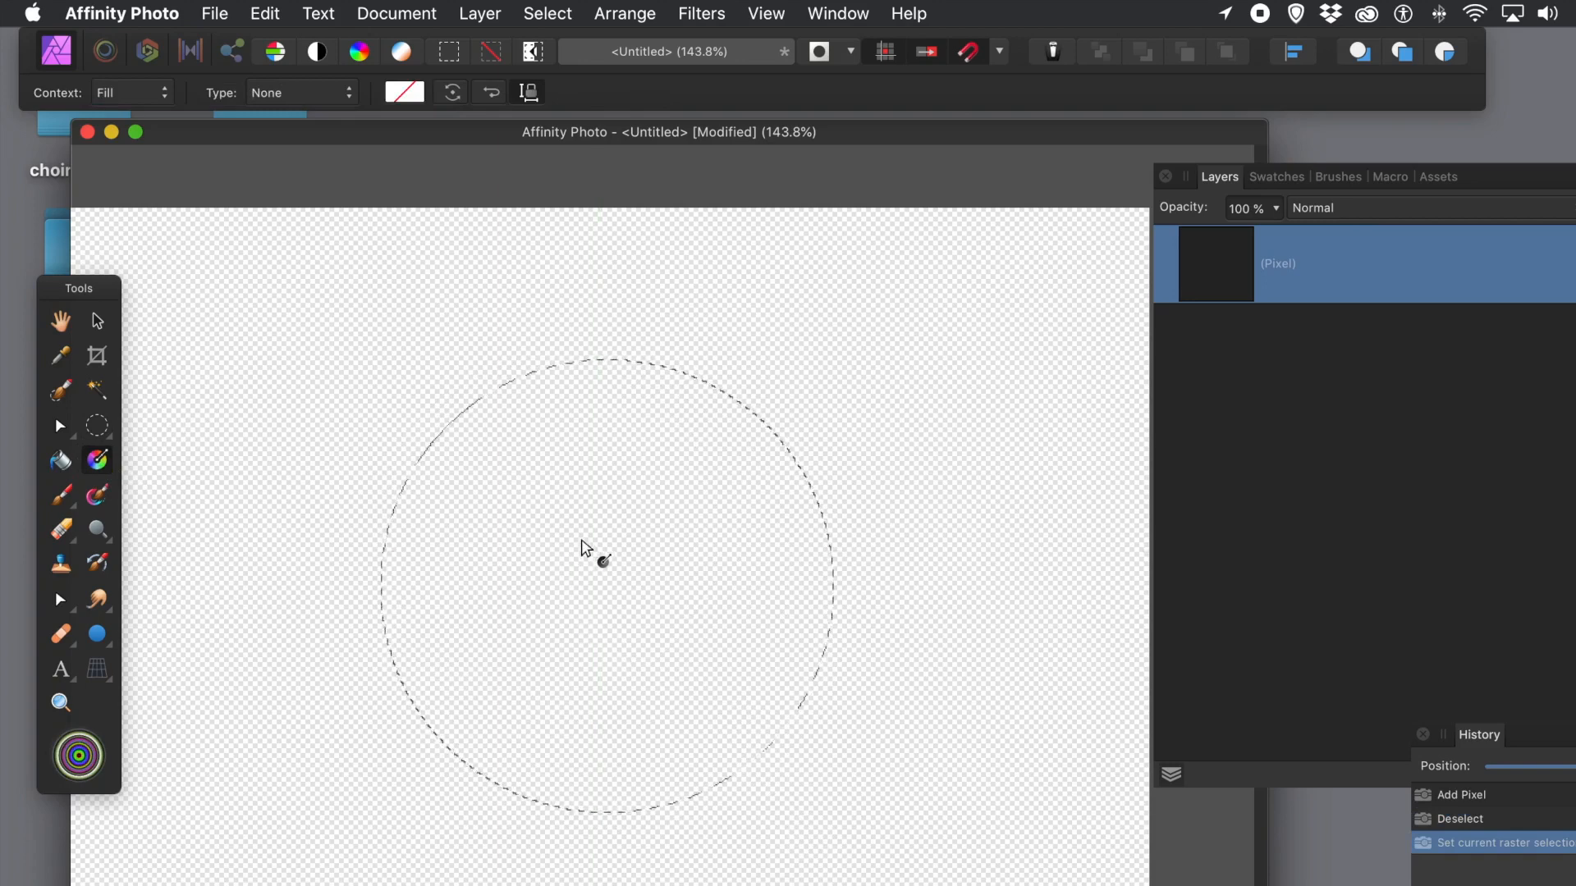
Step: Fill the circular selection with a white-to-grey gradient and set its type to Elliptical
drag(531, 506, 672, 629)
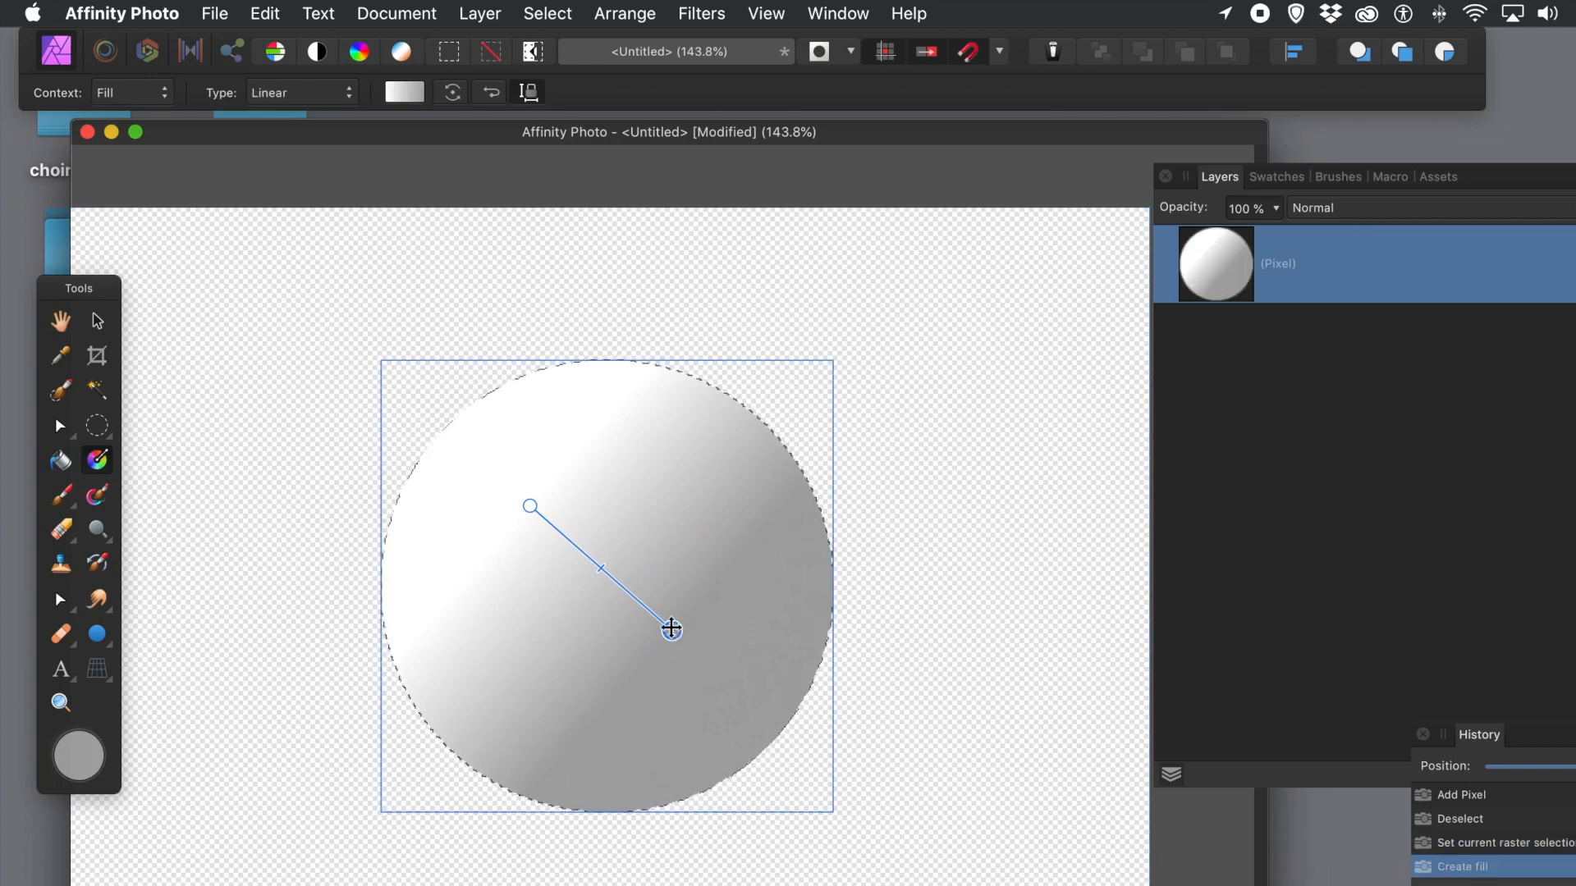
click(279, 101)
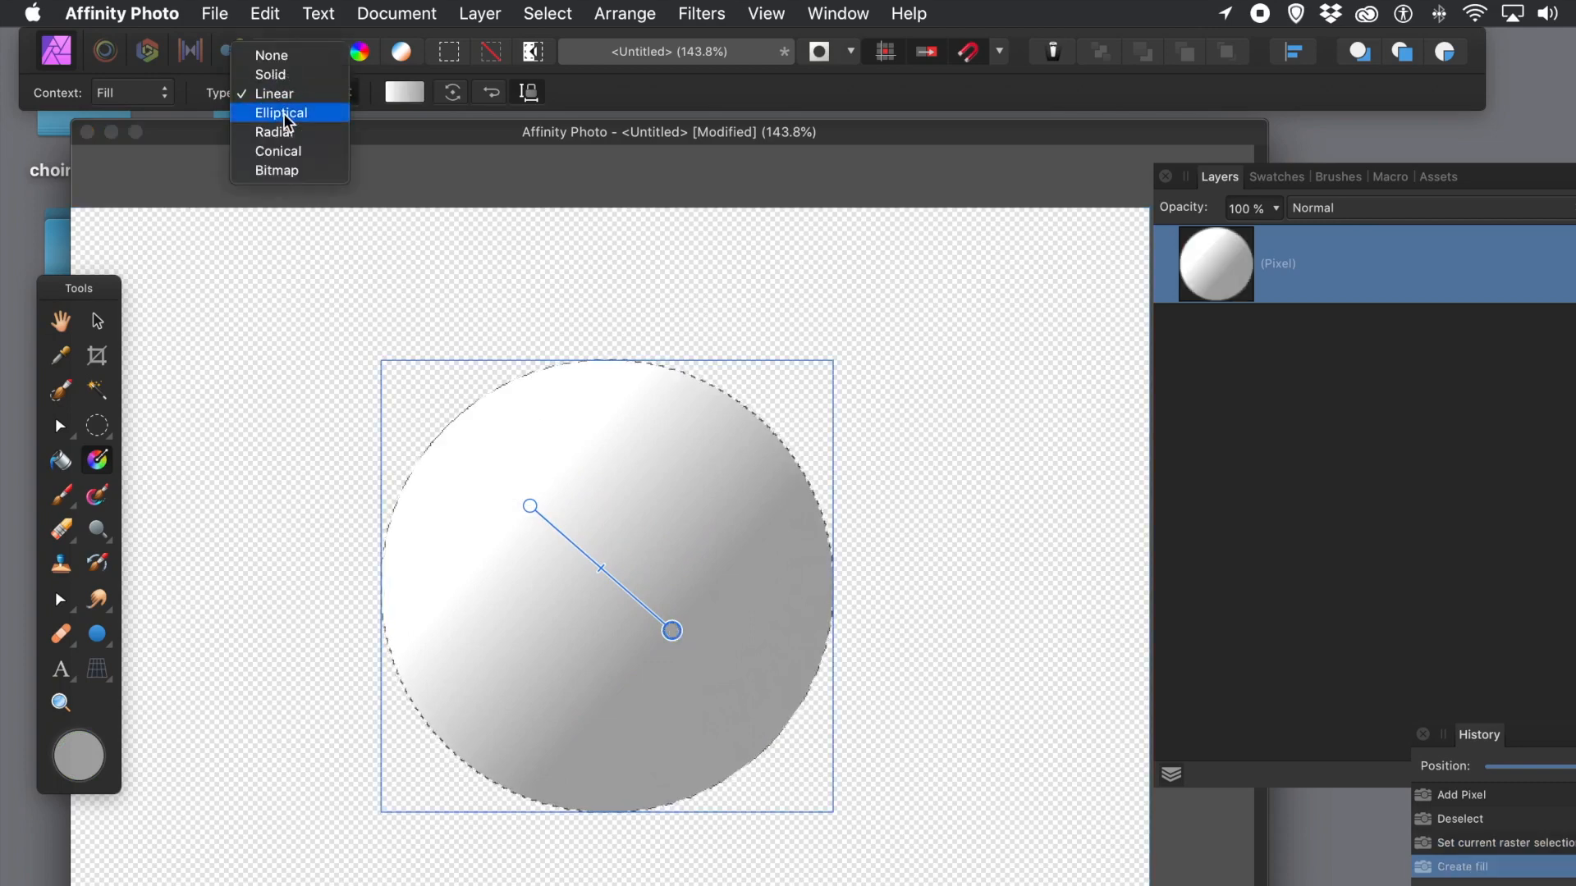
click(284, 116)
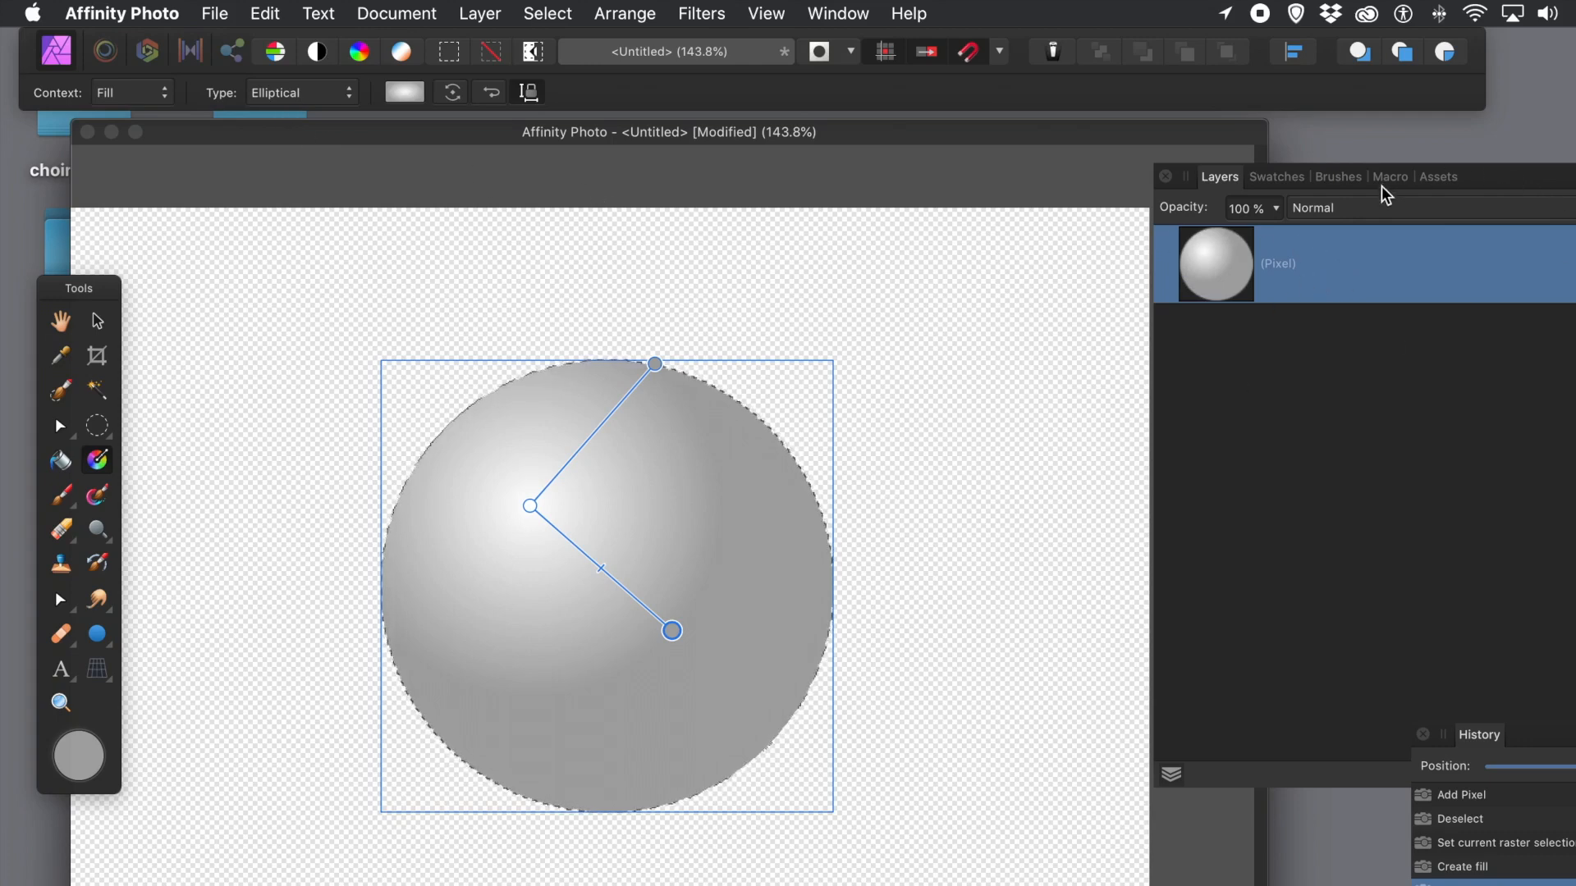
click(1270, 179)
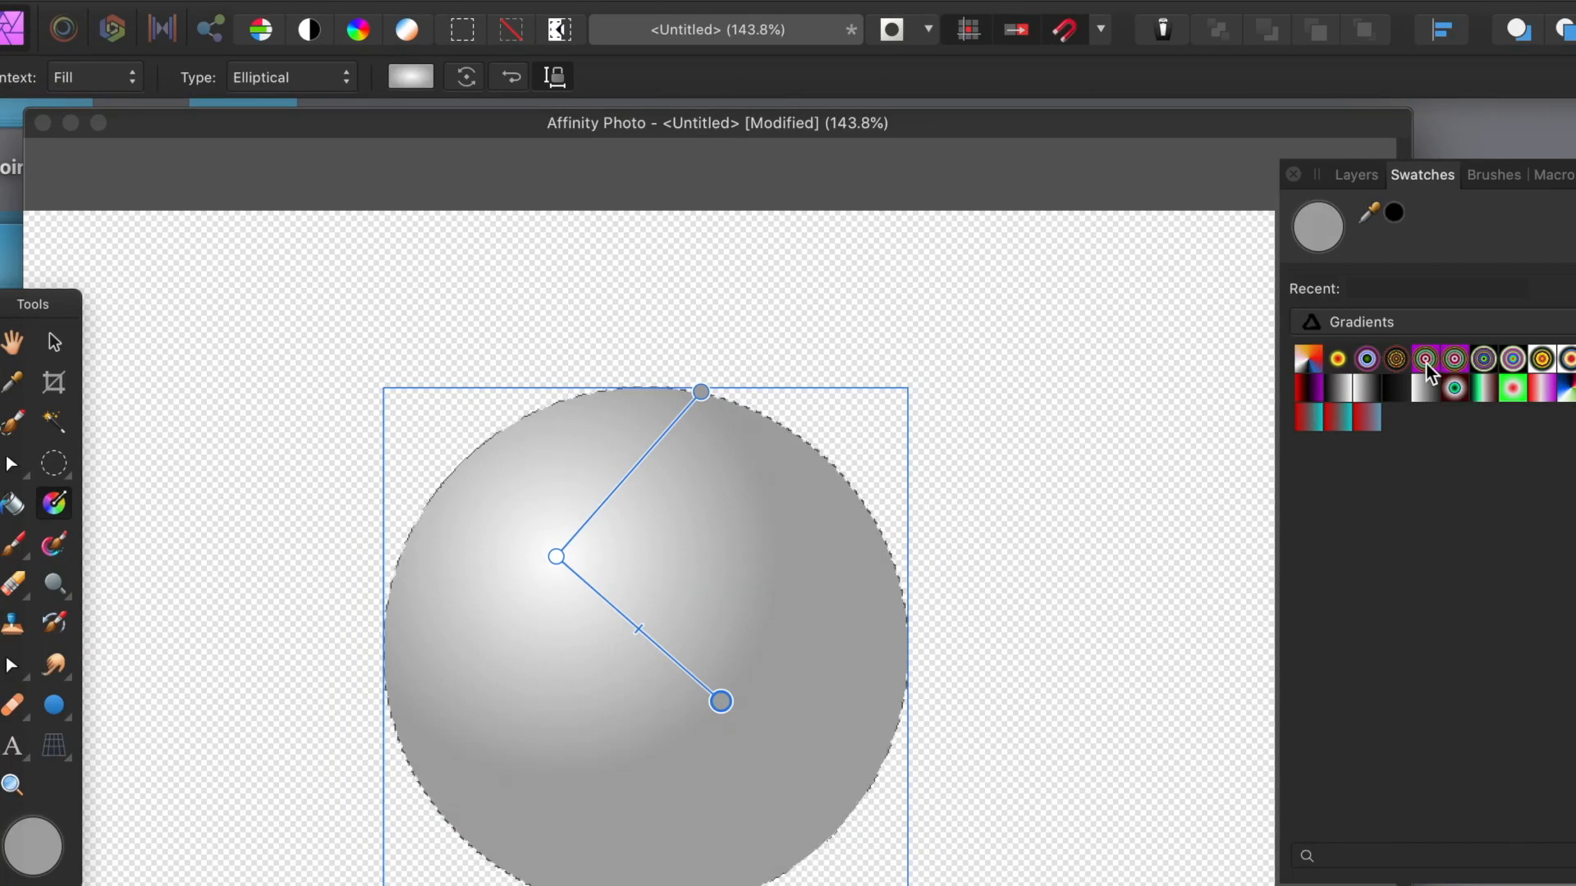
Step: Apply the multicolour radial ring swatch and stretch its rings across the whole circle
click(1425, 359)
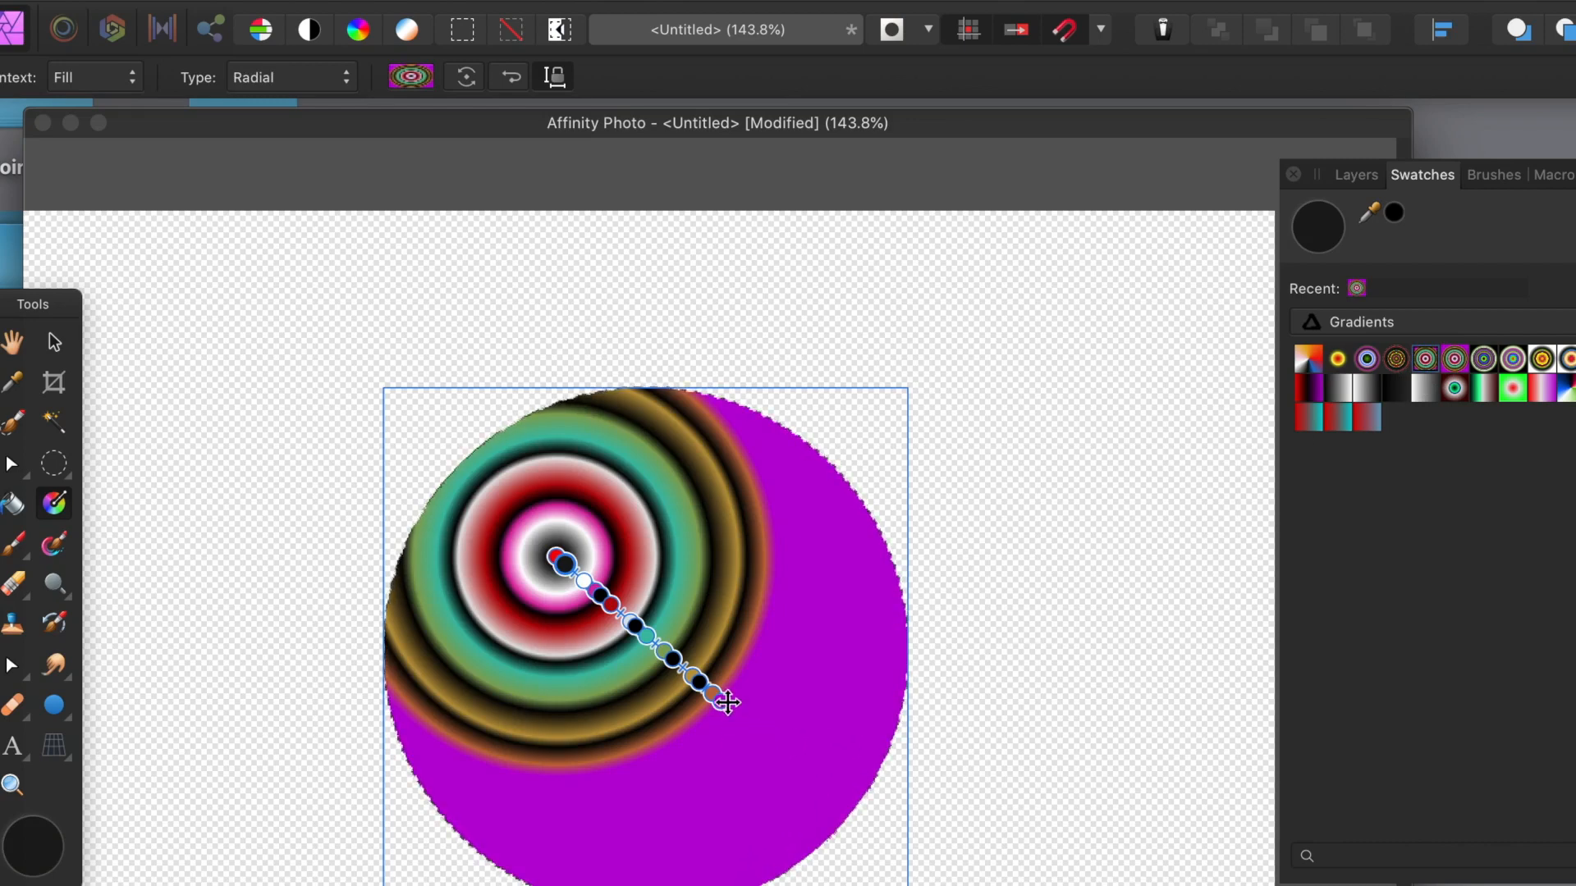
drag(724, 702, 895, 828)
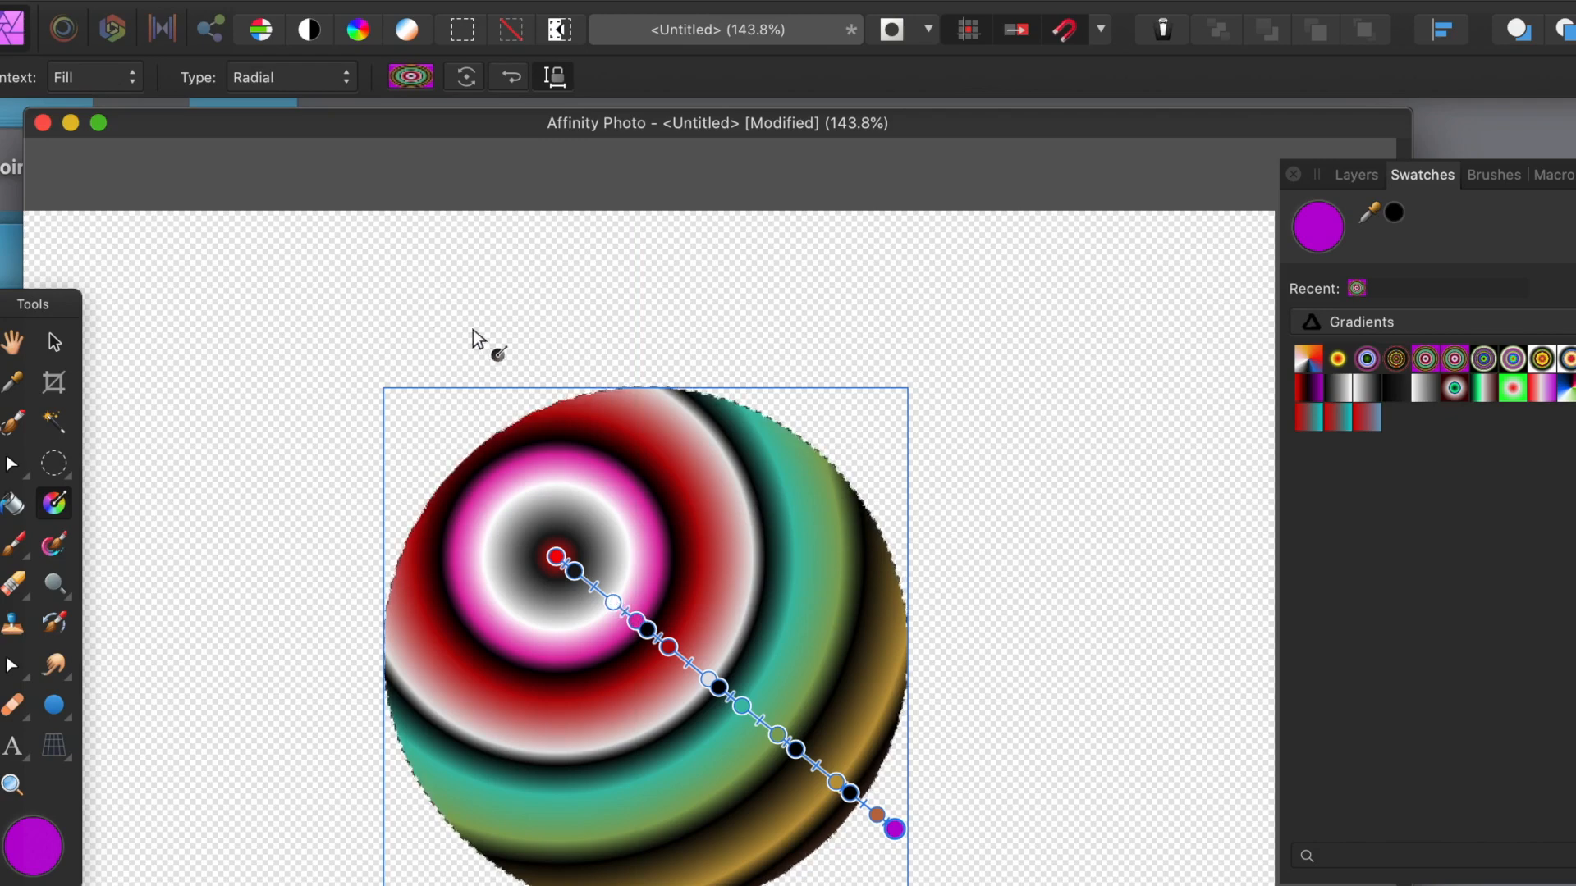
click(410, 79)
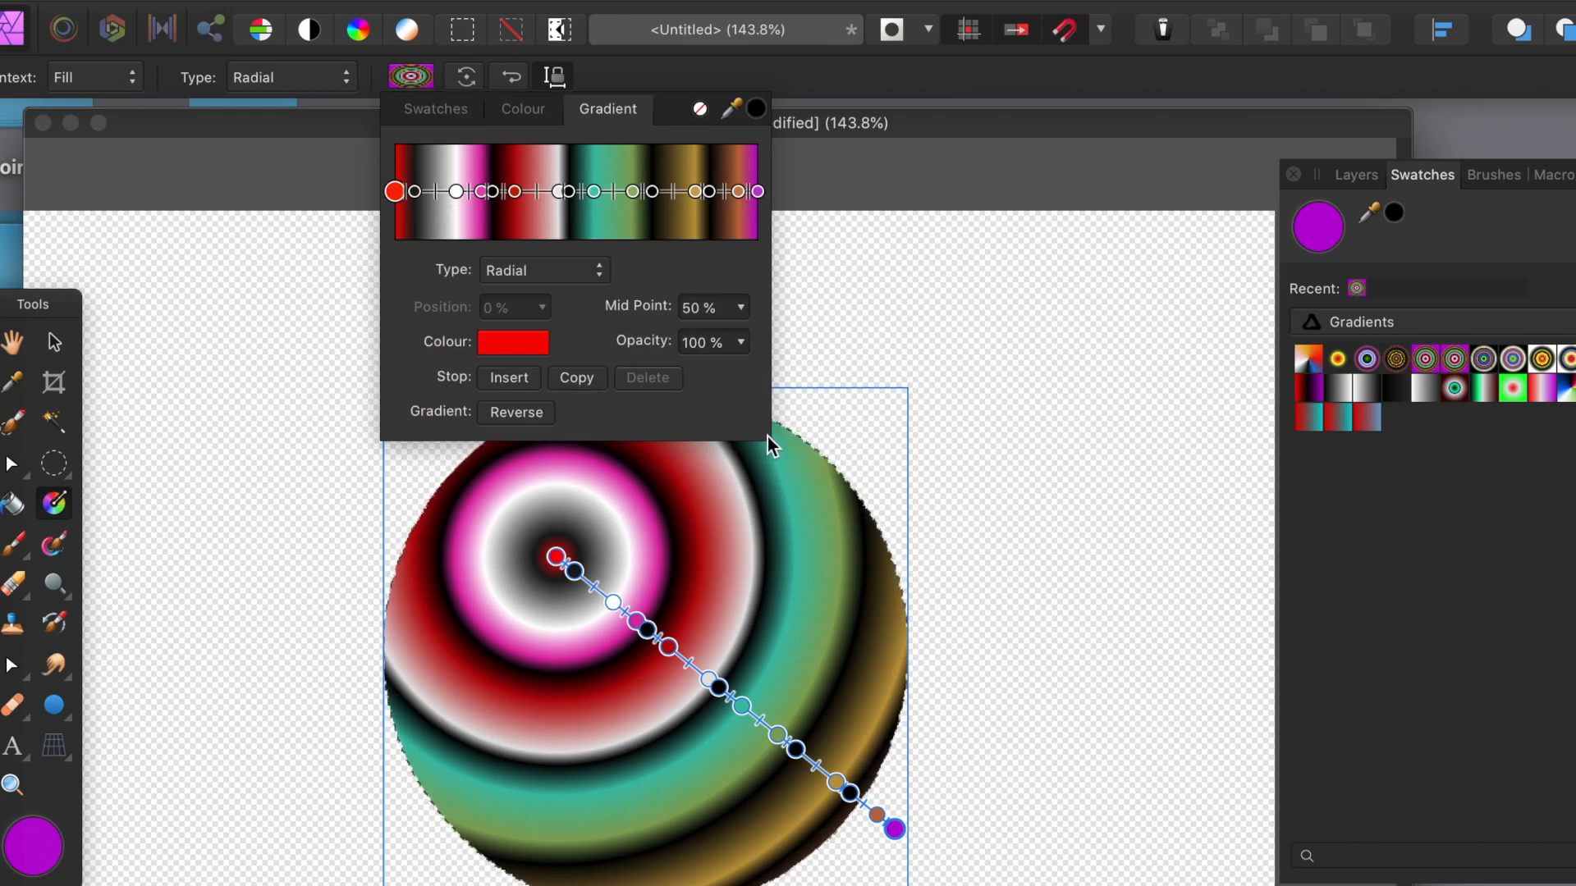
Step: Move the gold gradient stop from 83% to 81%, checking the white and red stops
click(694, 194)
drag(694, 194, 688, 194)
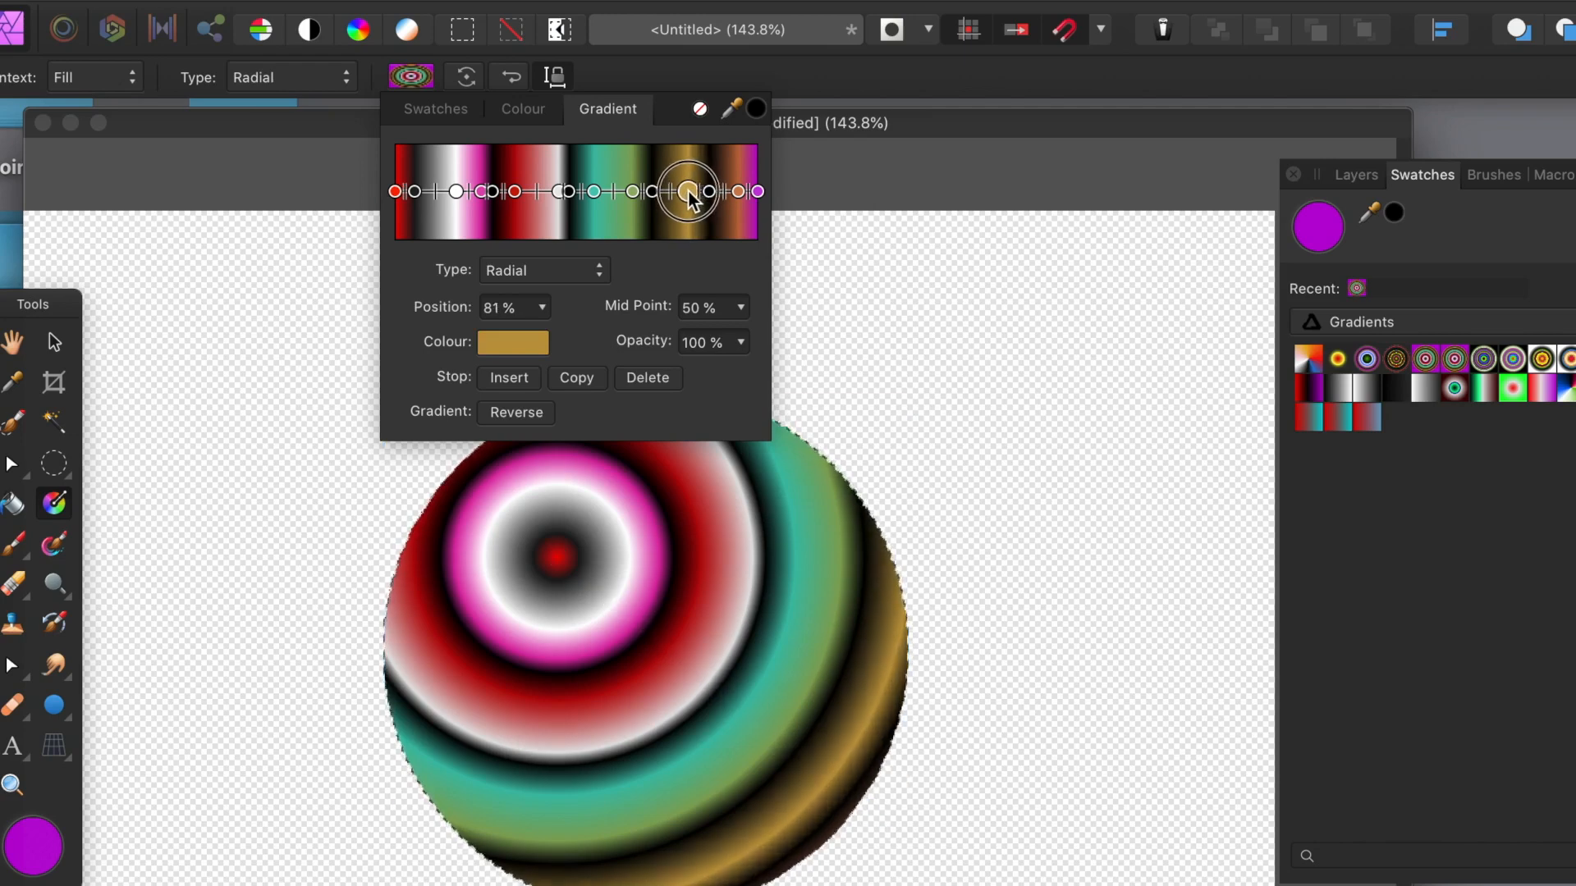
click(455, 192)
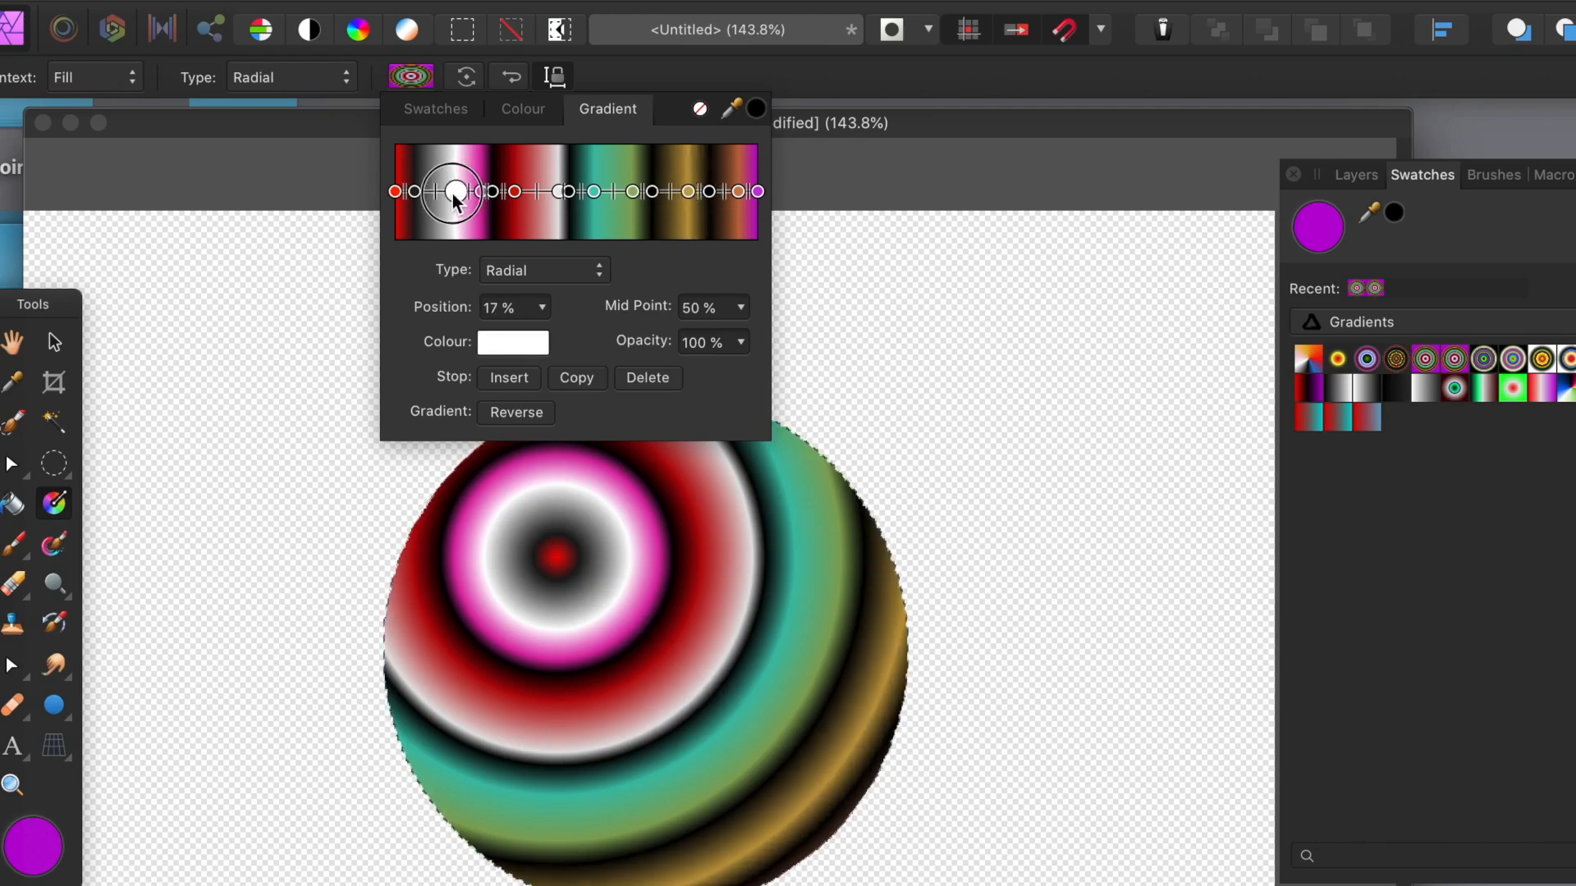
click(534, 193)
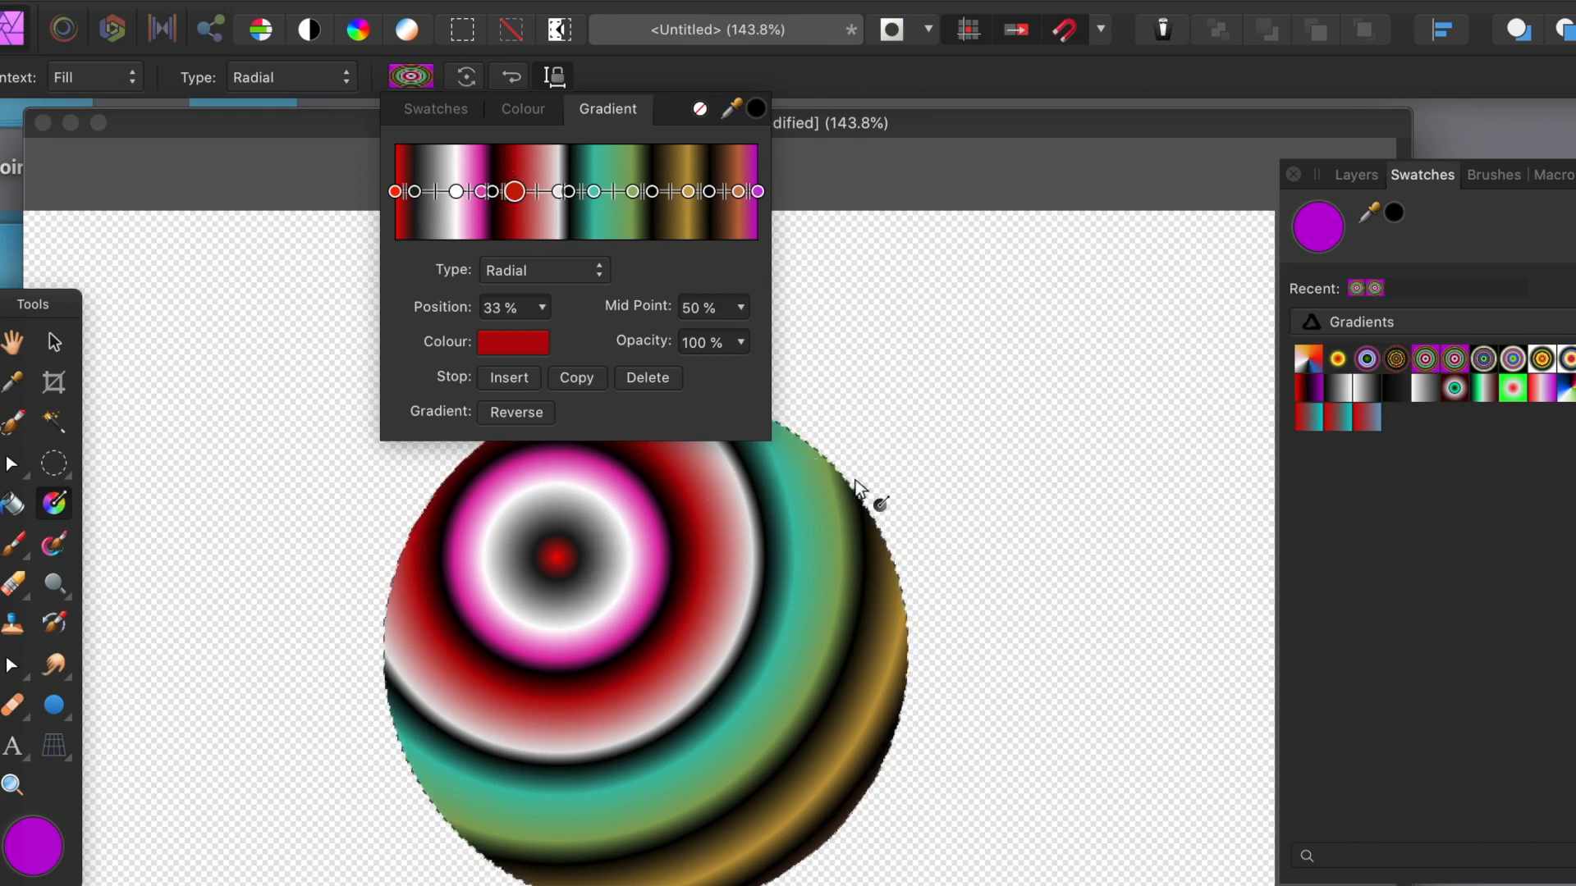
click(1039, 105)
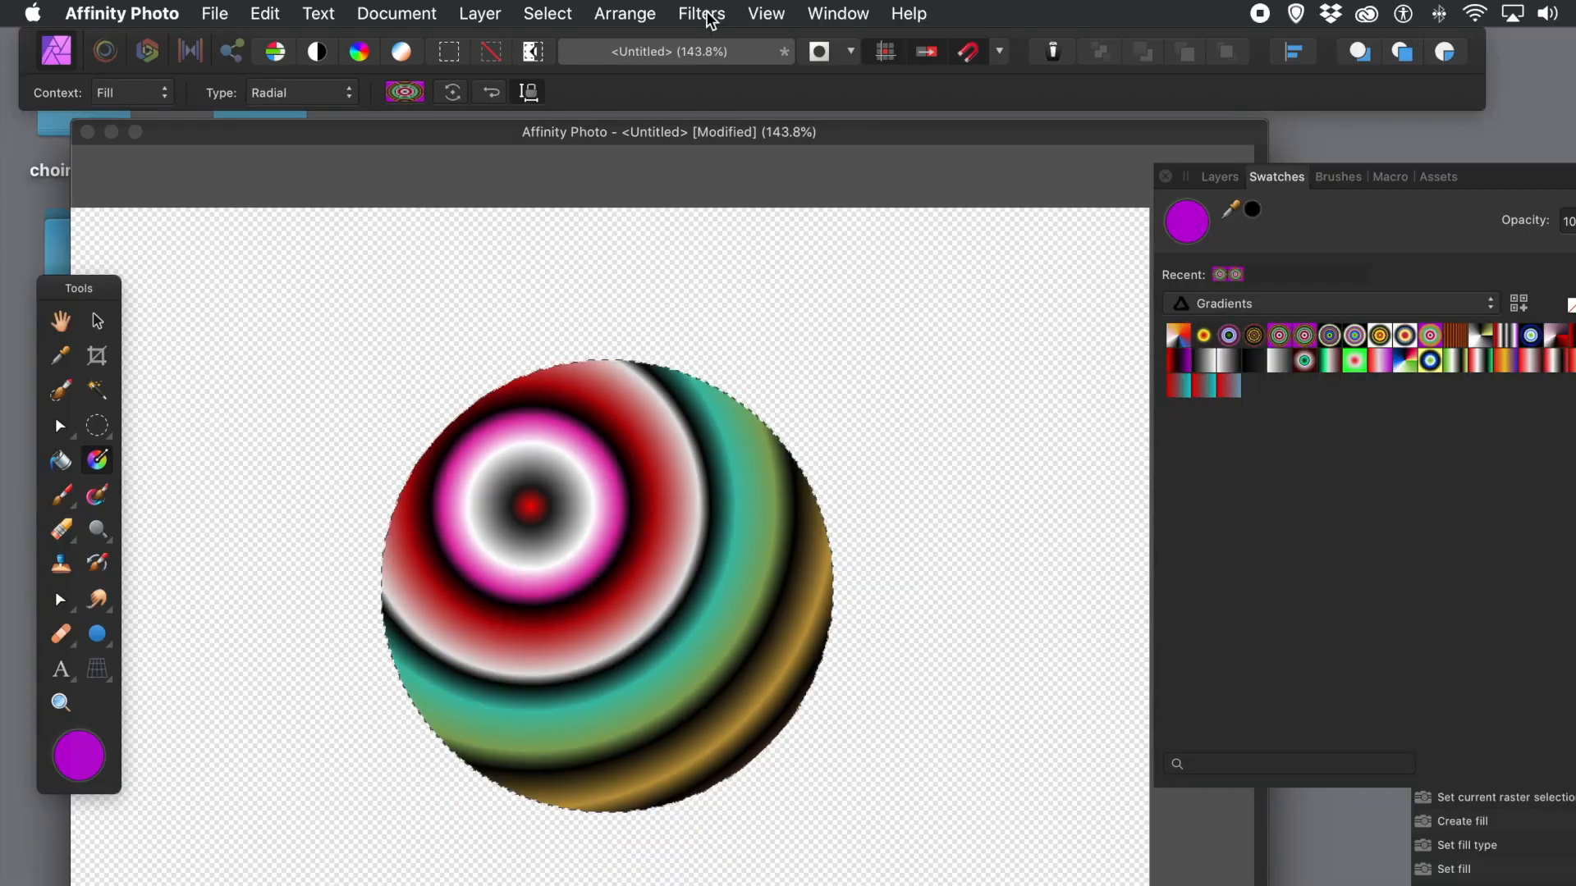
click(702, 14)
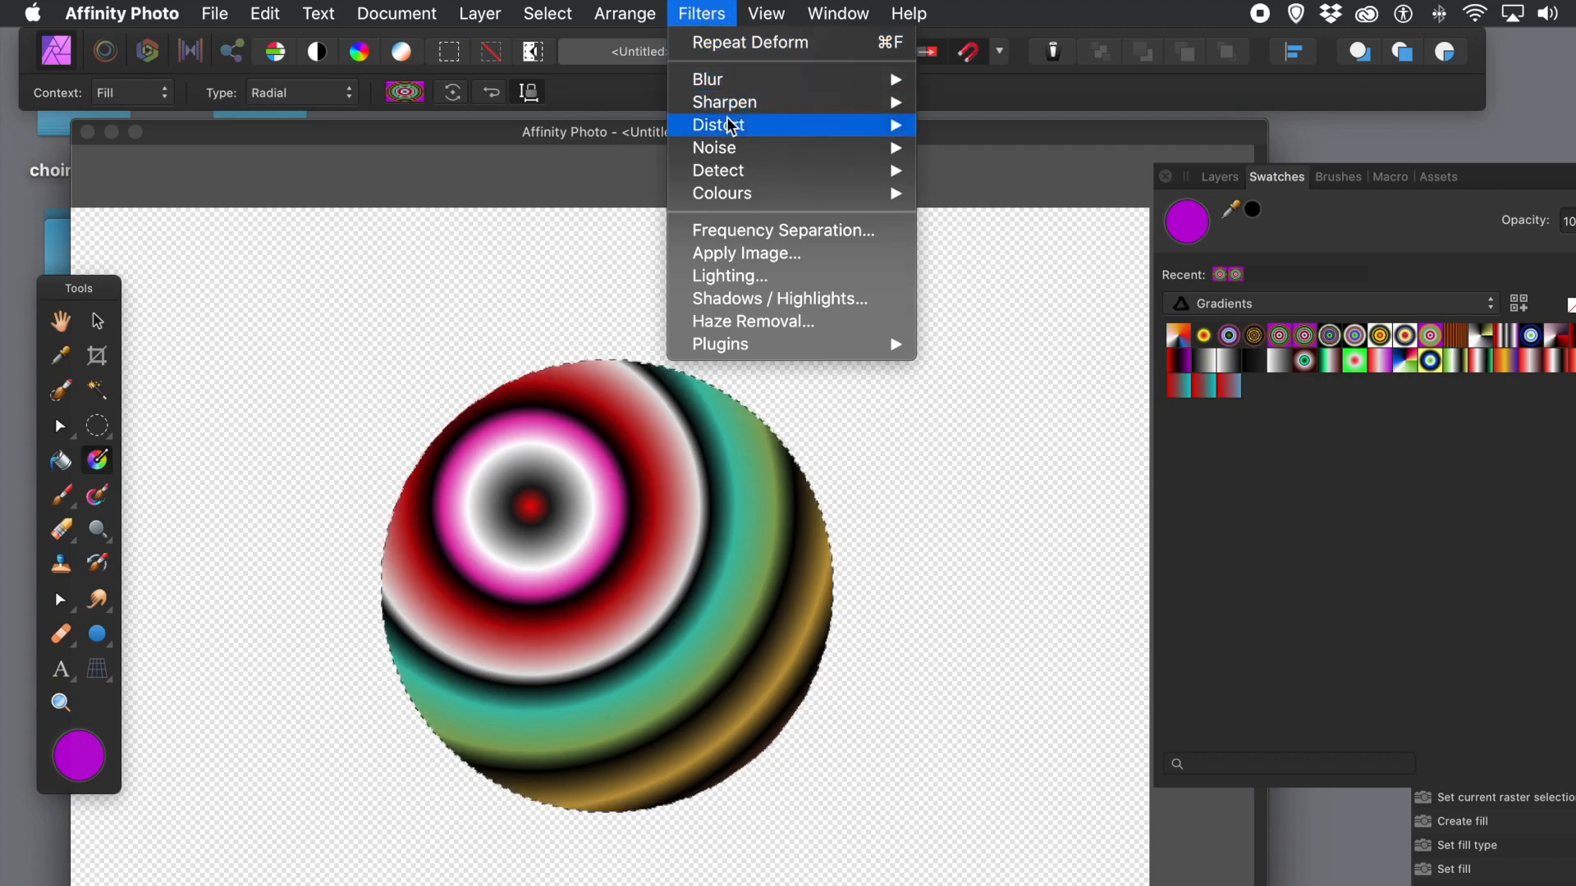
Step: Apply Distort > Twirl to the circle with a 634.6° angle and 1024 px radius
mouse_move(779, 125)
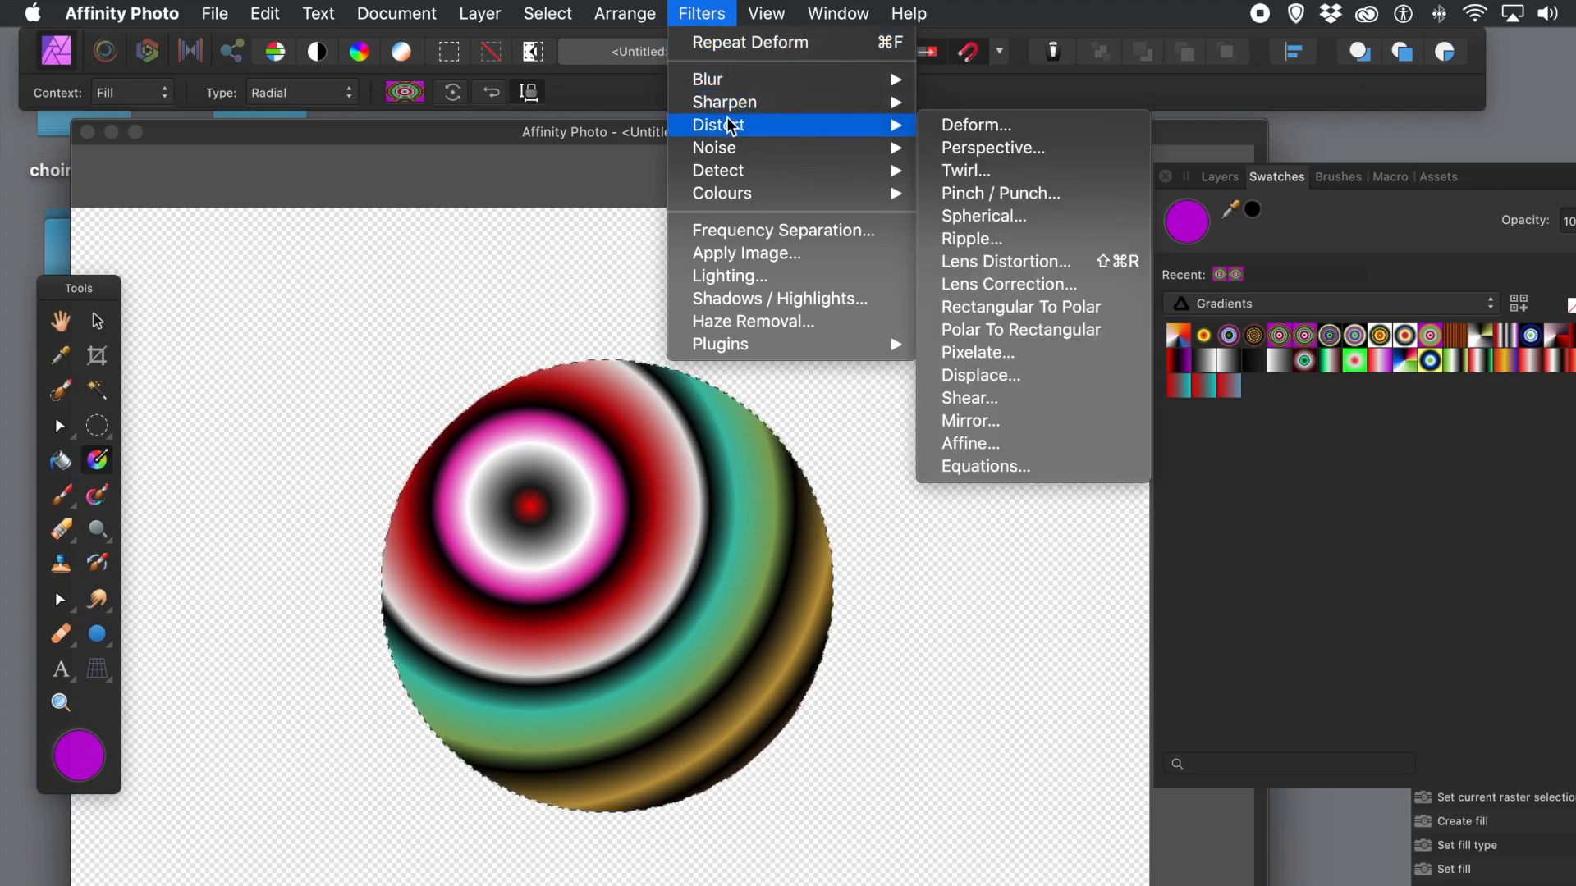
click(998, 170)
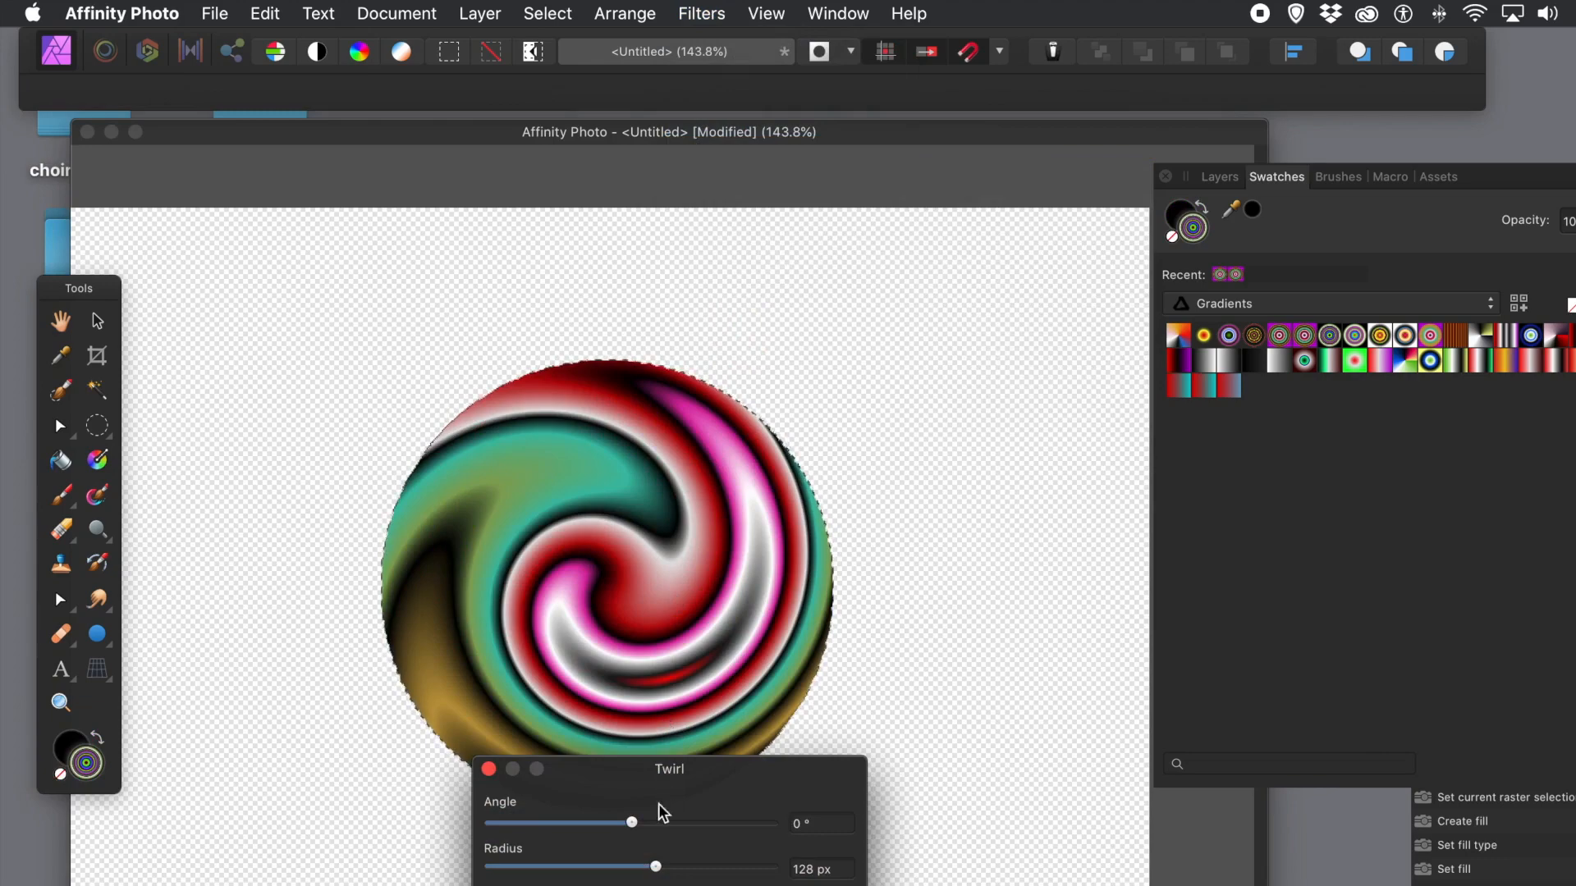
drag(642, 824, 756, 830)
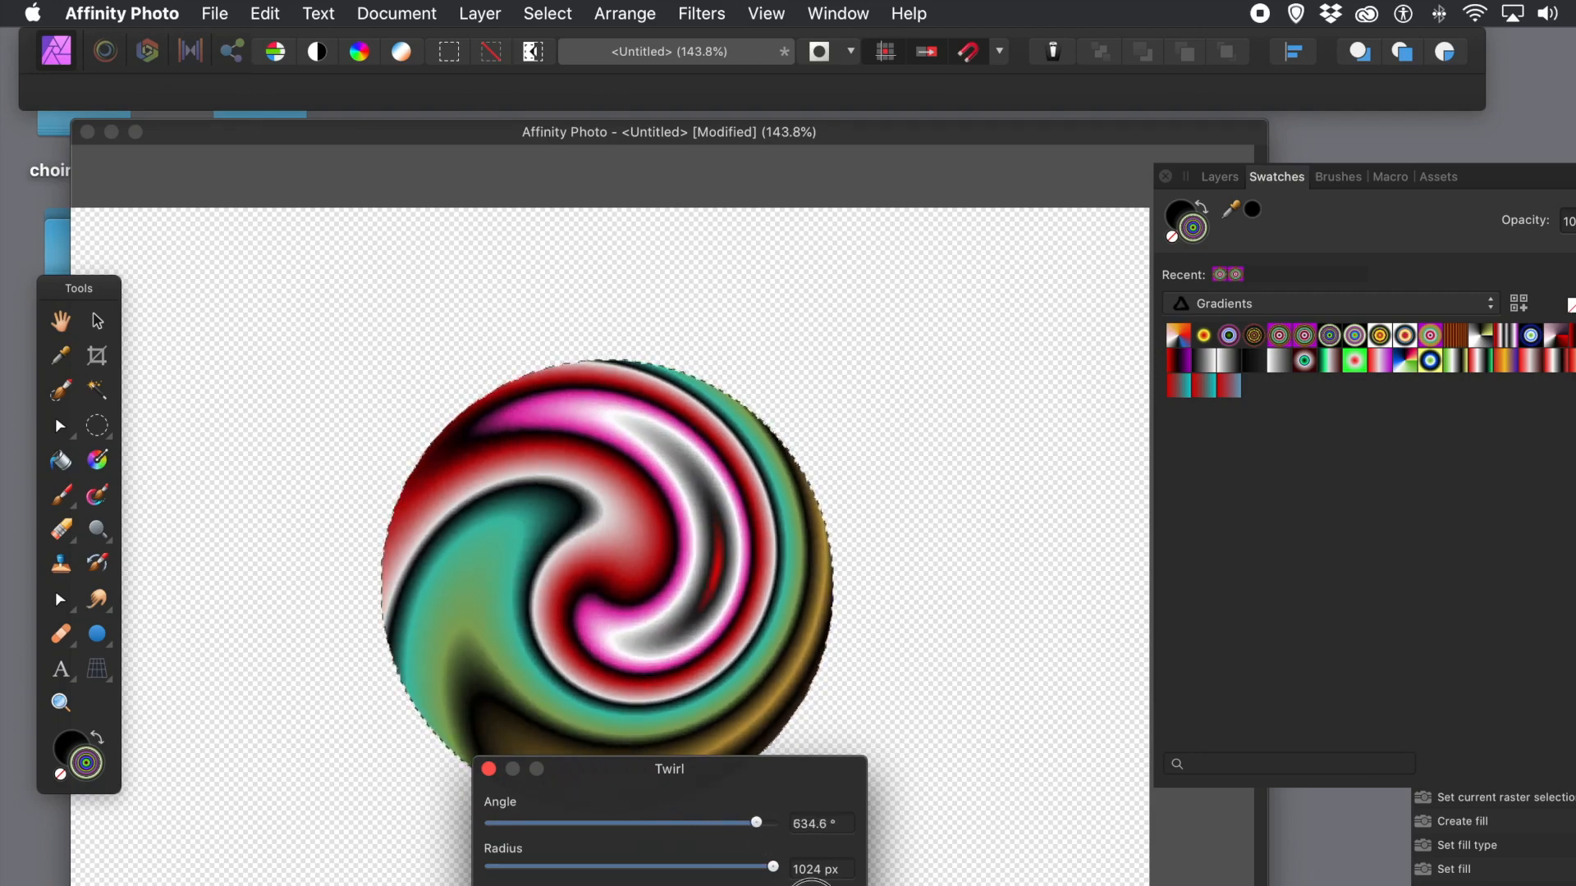
click(812, 885)
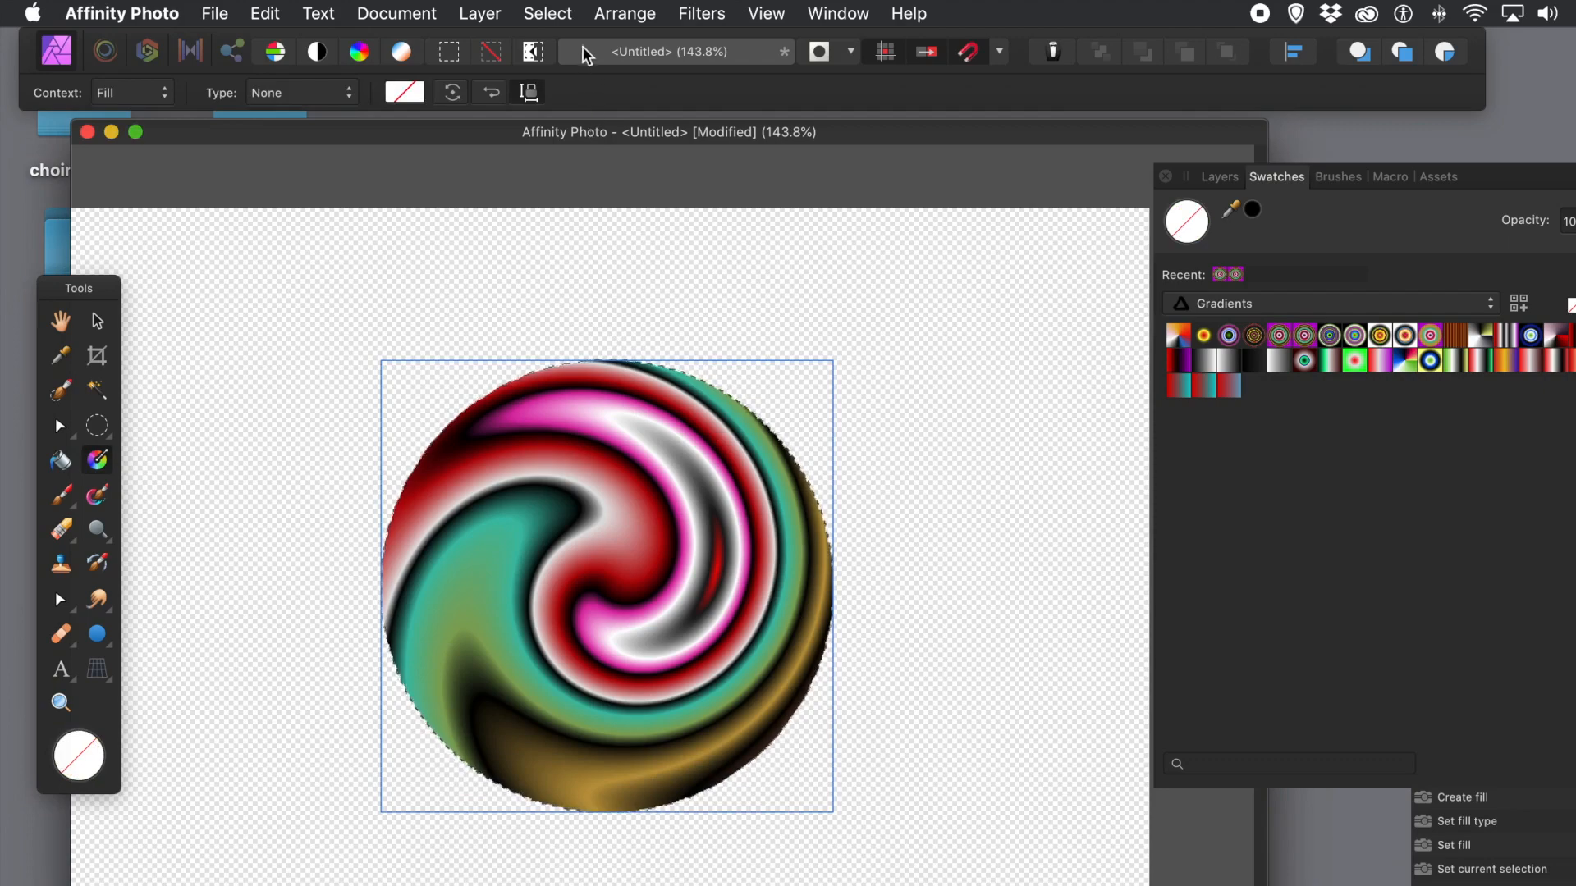
Step: Repeat the Twirl filter several times and nudge the fill centre slightly upward
click(694, 12)
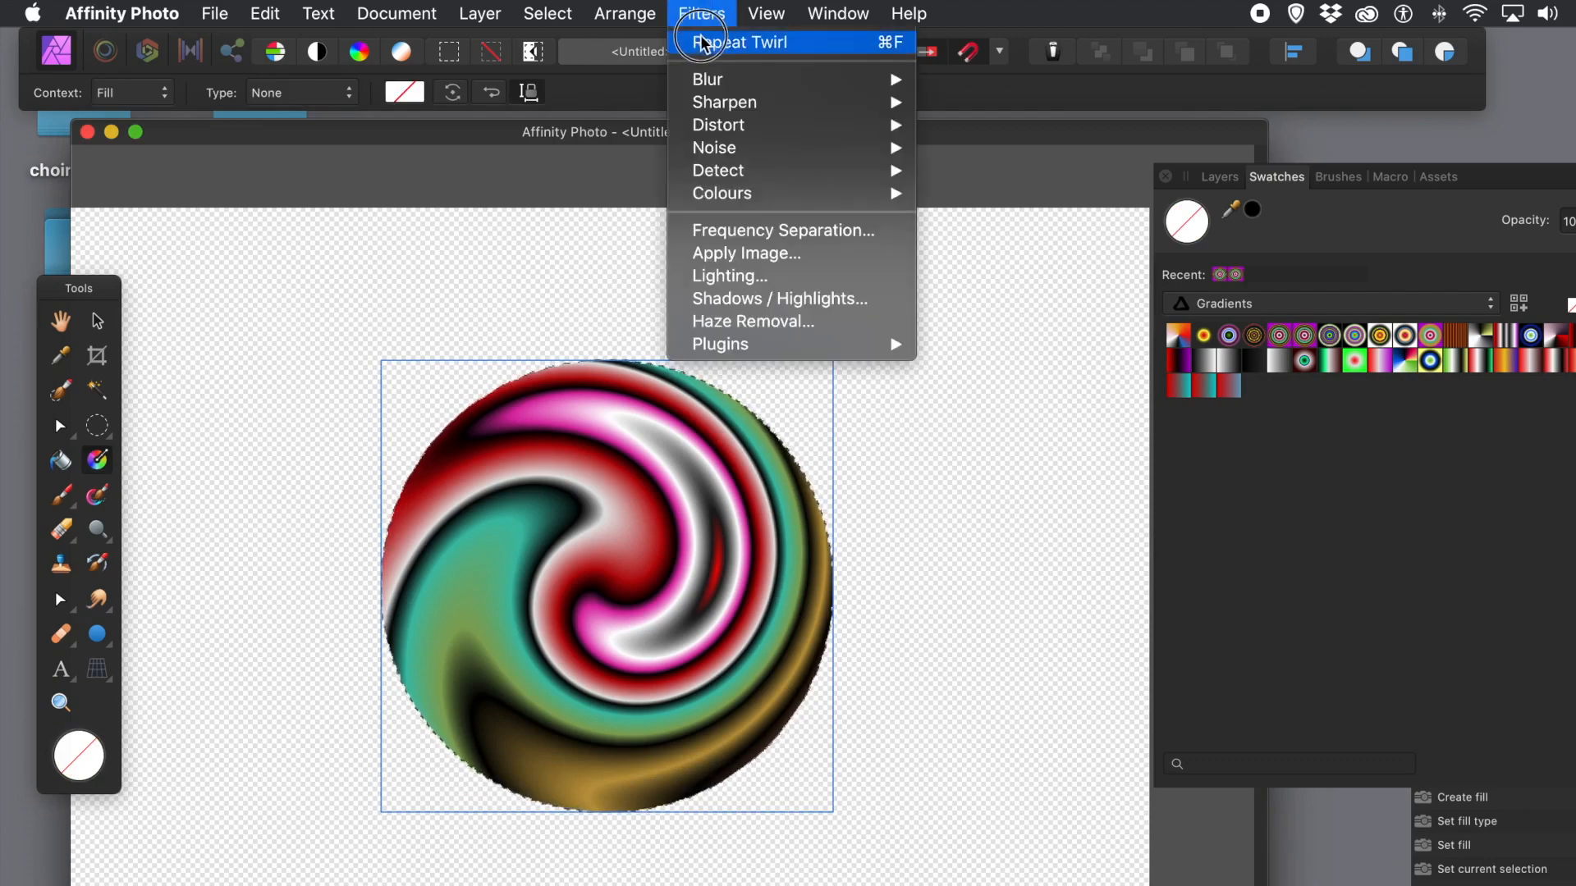
click(705, 42)
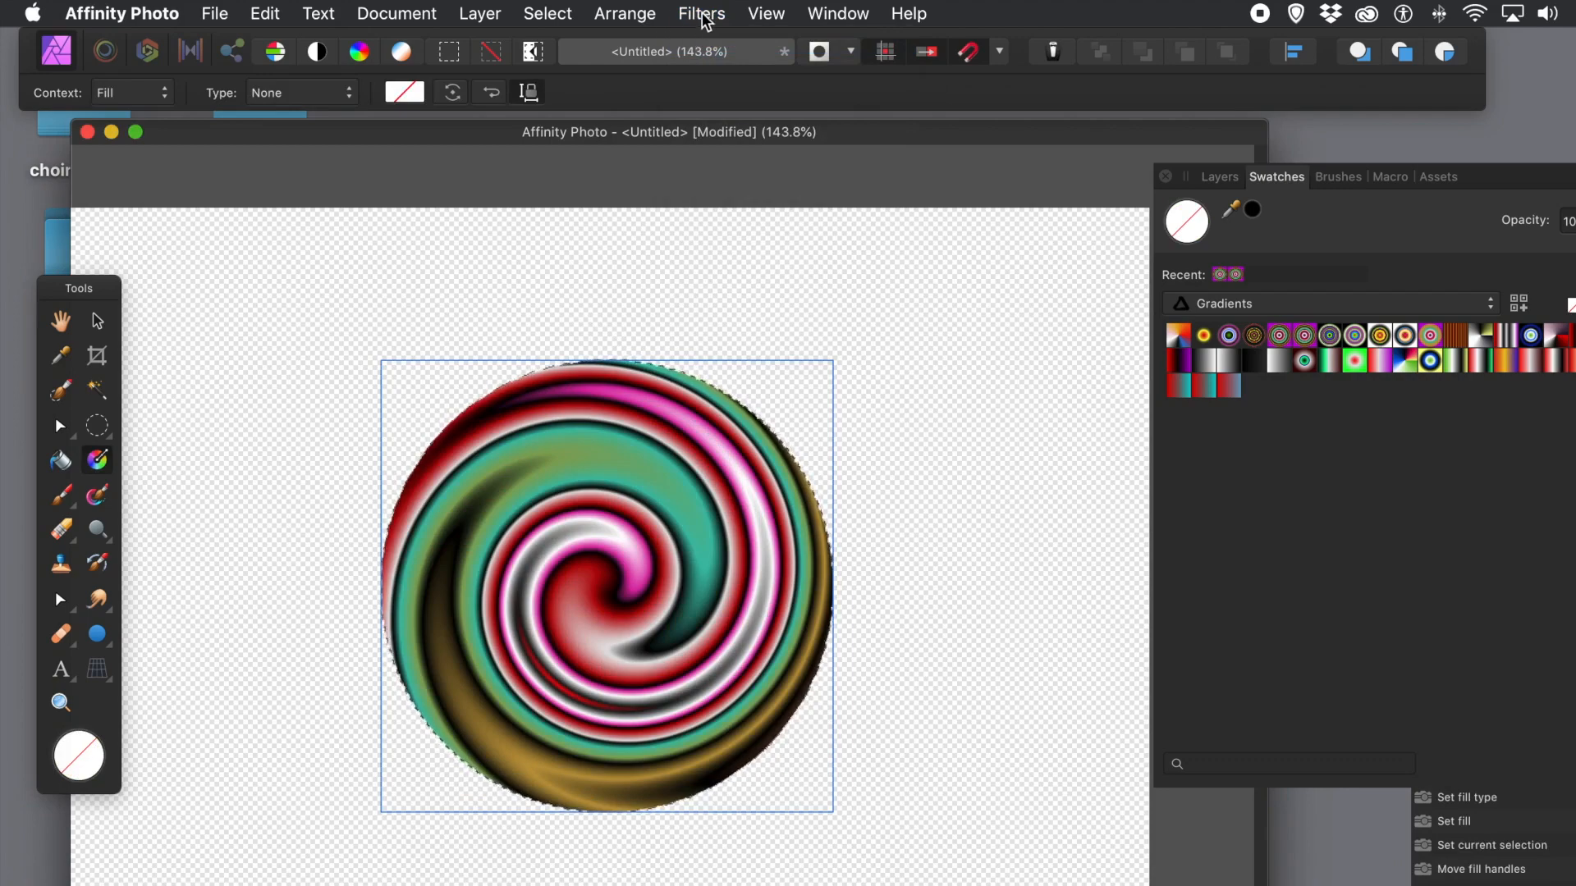
click(702, 14)
click(704, 43)
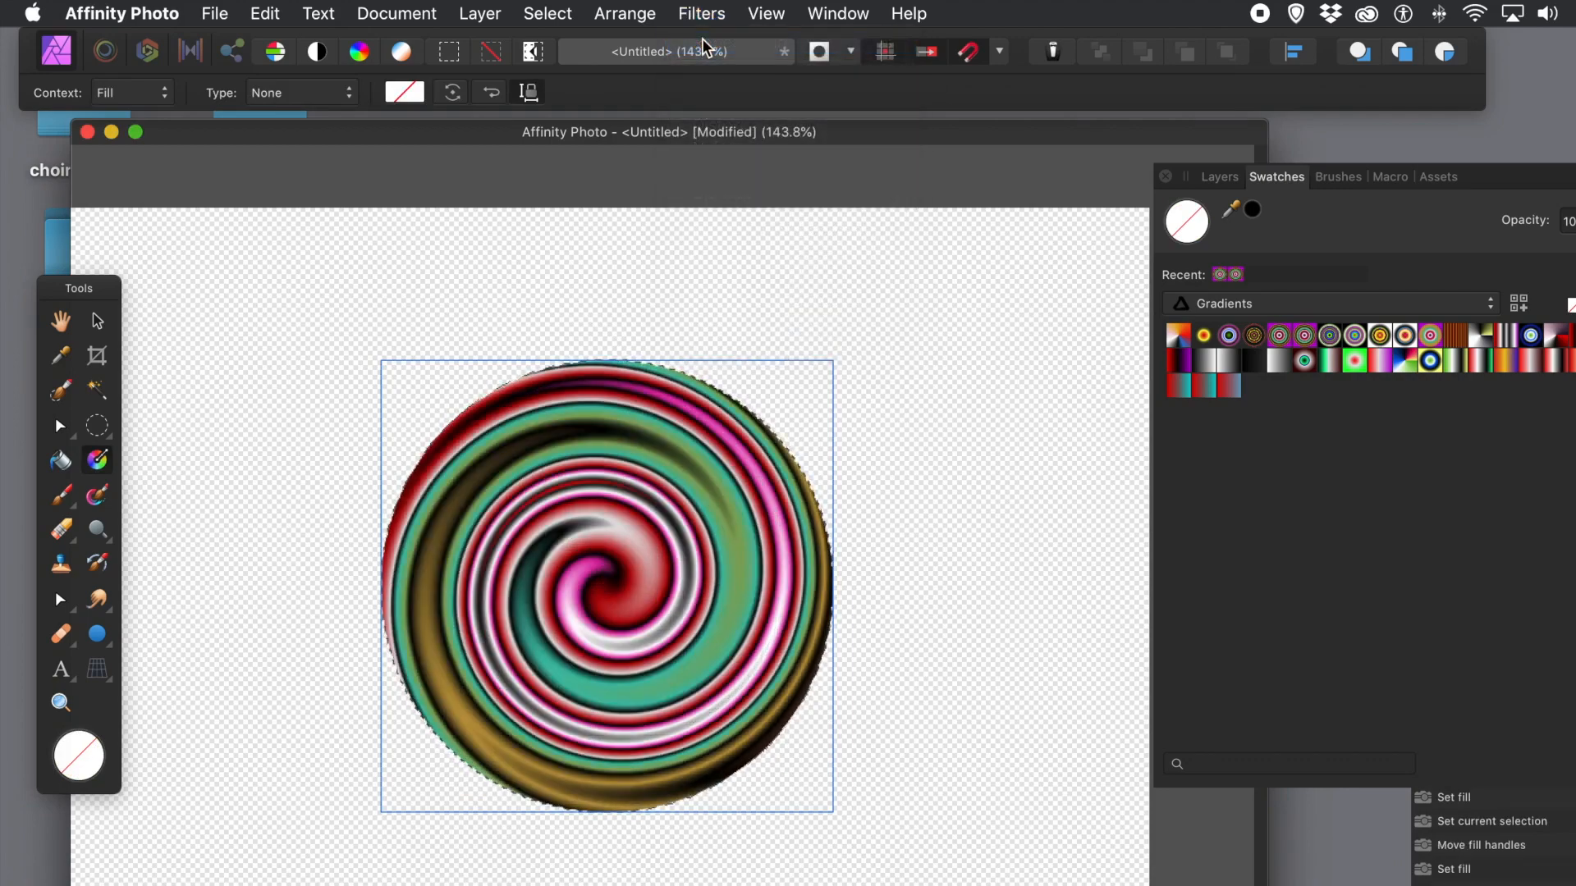
click(720, 14)
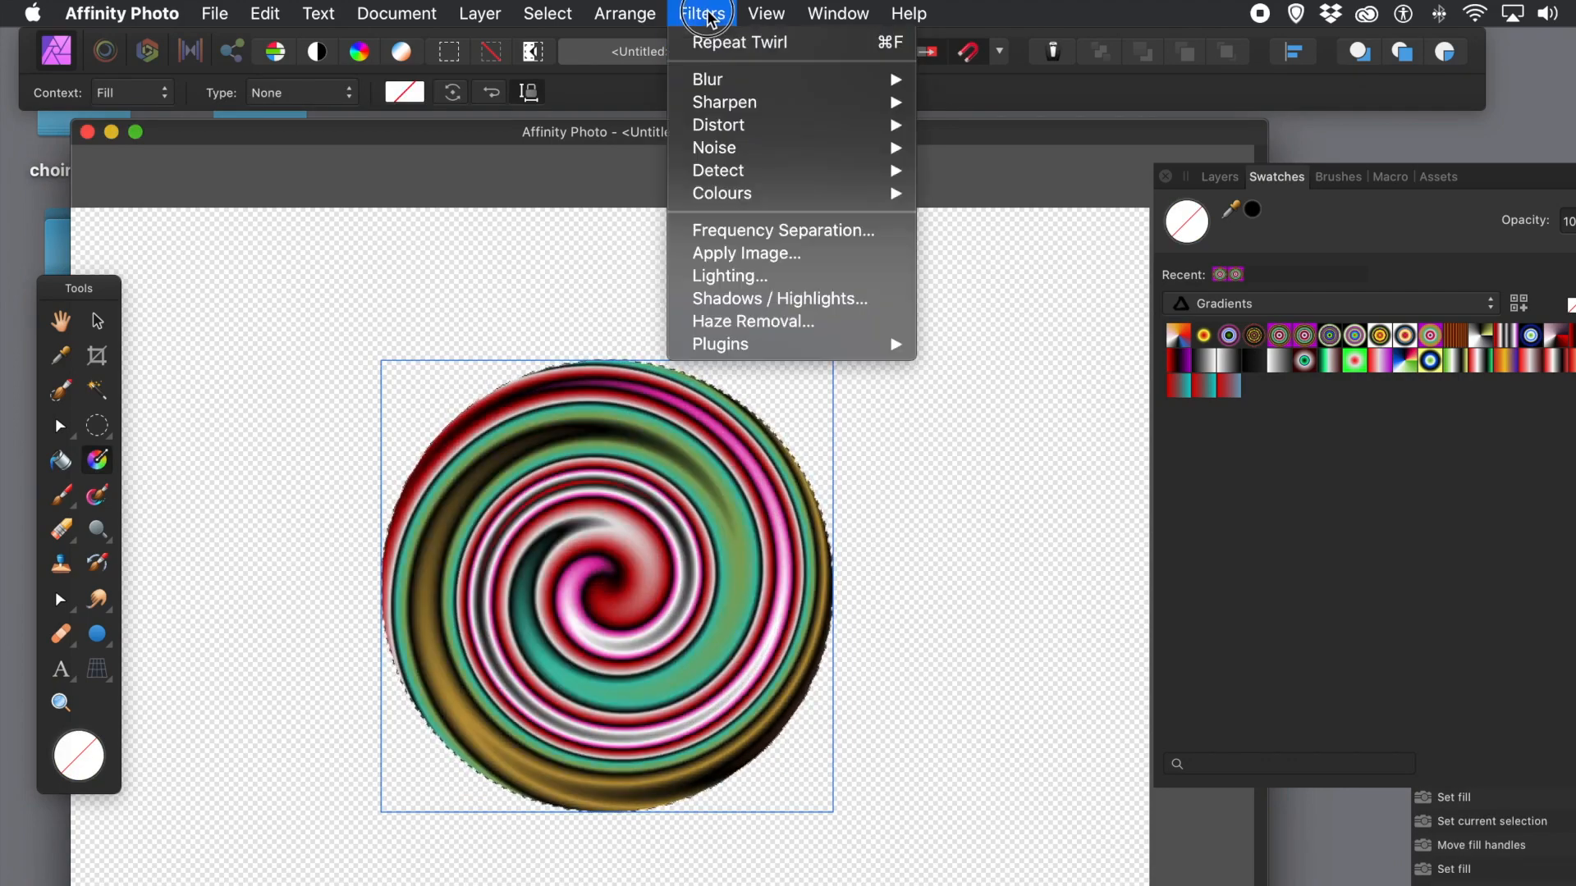
click(709, 45)
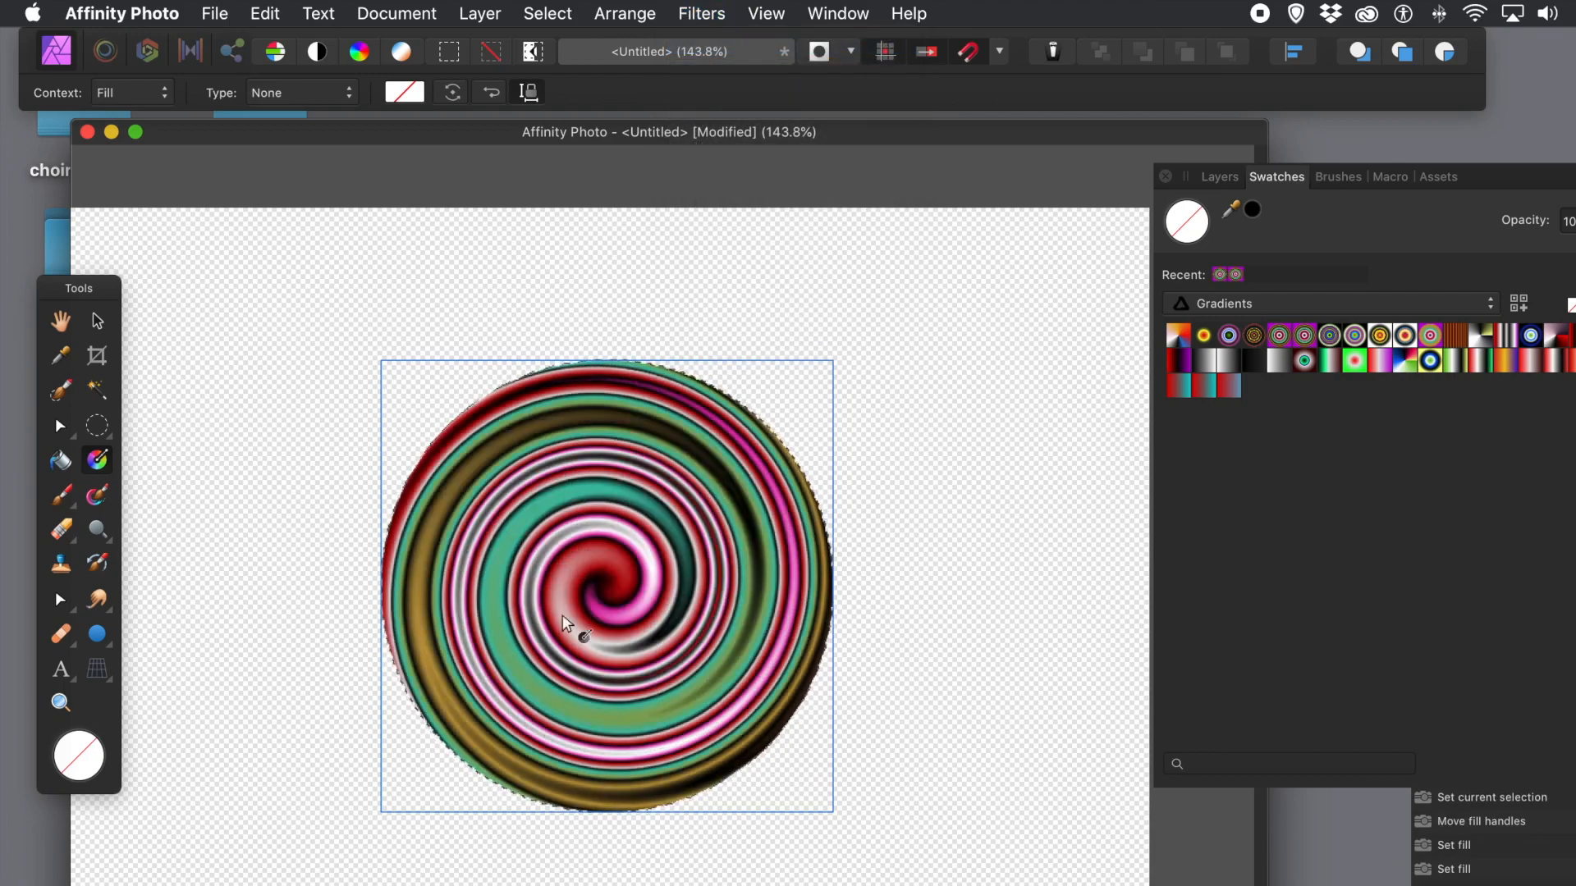
mouse_move(598, 594)
mouse_down()
mouse_move(610, 617)
mouse_move(656, 620)
mouse_move(612, 544)
mouse_move(599, 581)
mouse_up()
Step: Reapply the Twirl again to wind the rings into a tighter spiral
click(702, 18)
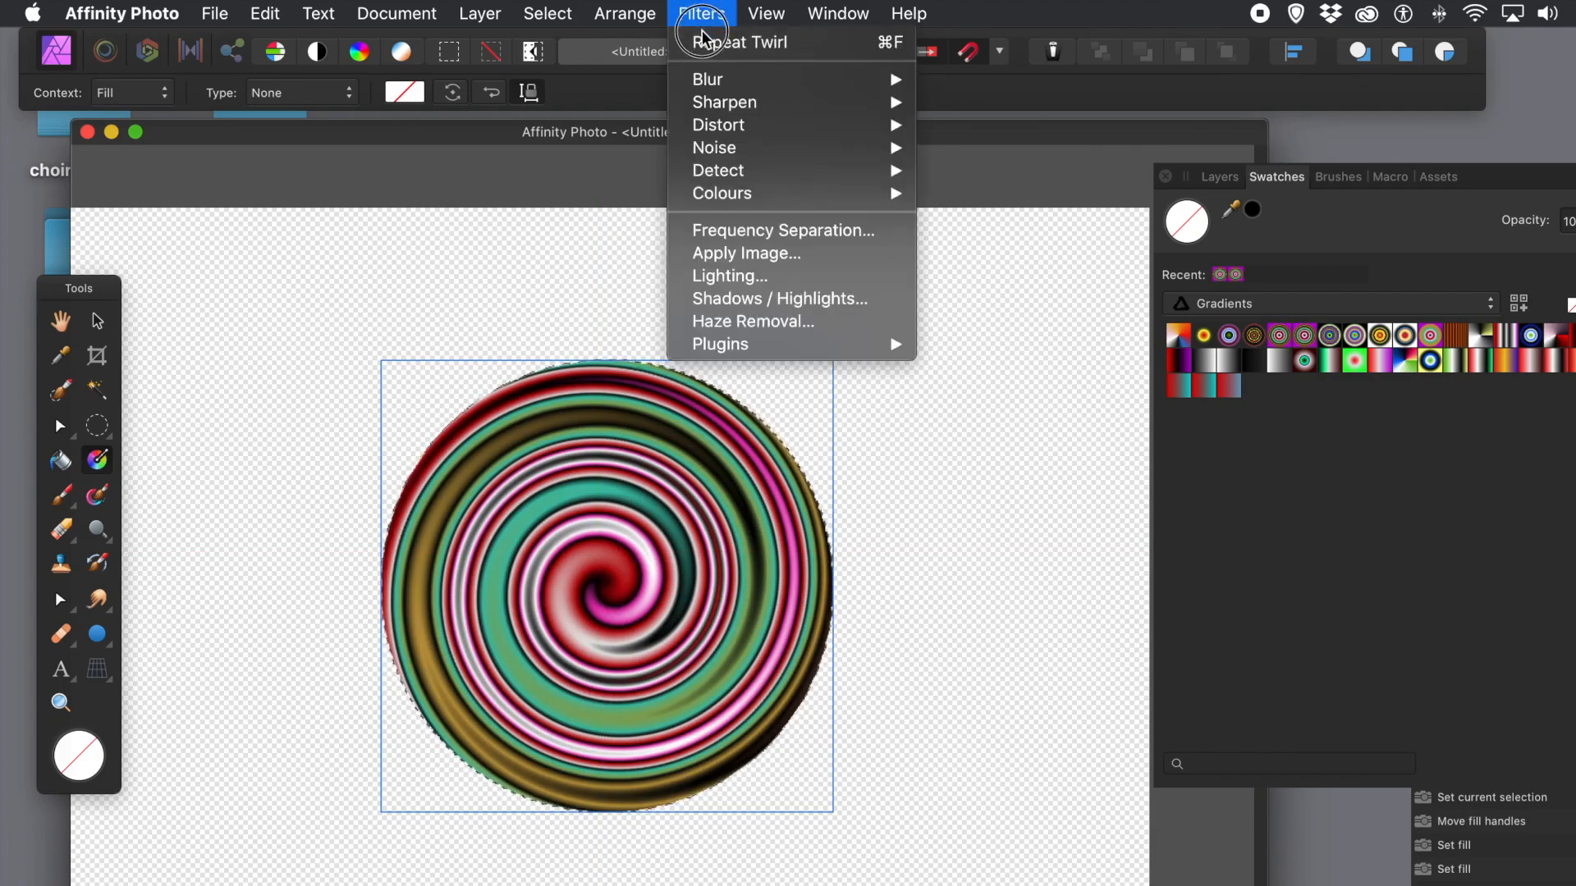
click(703, 42)
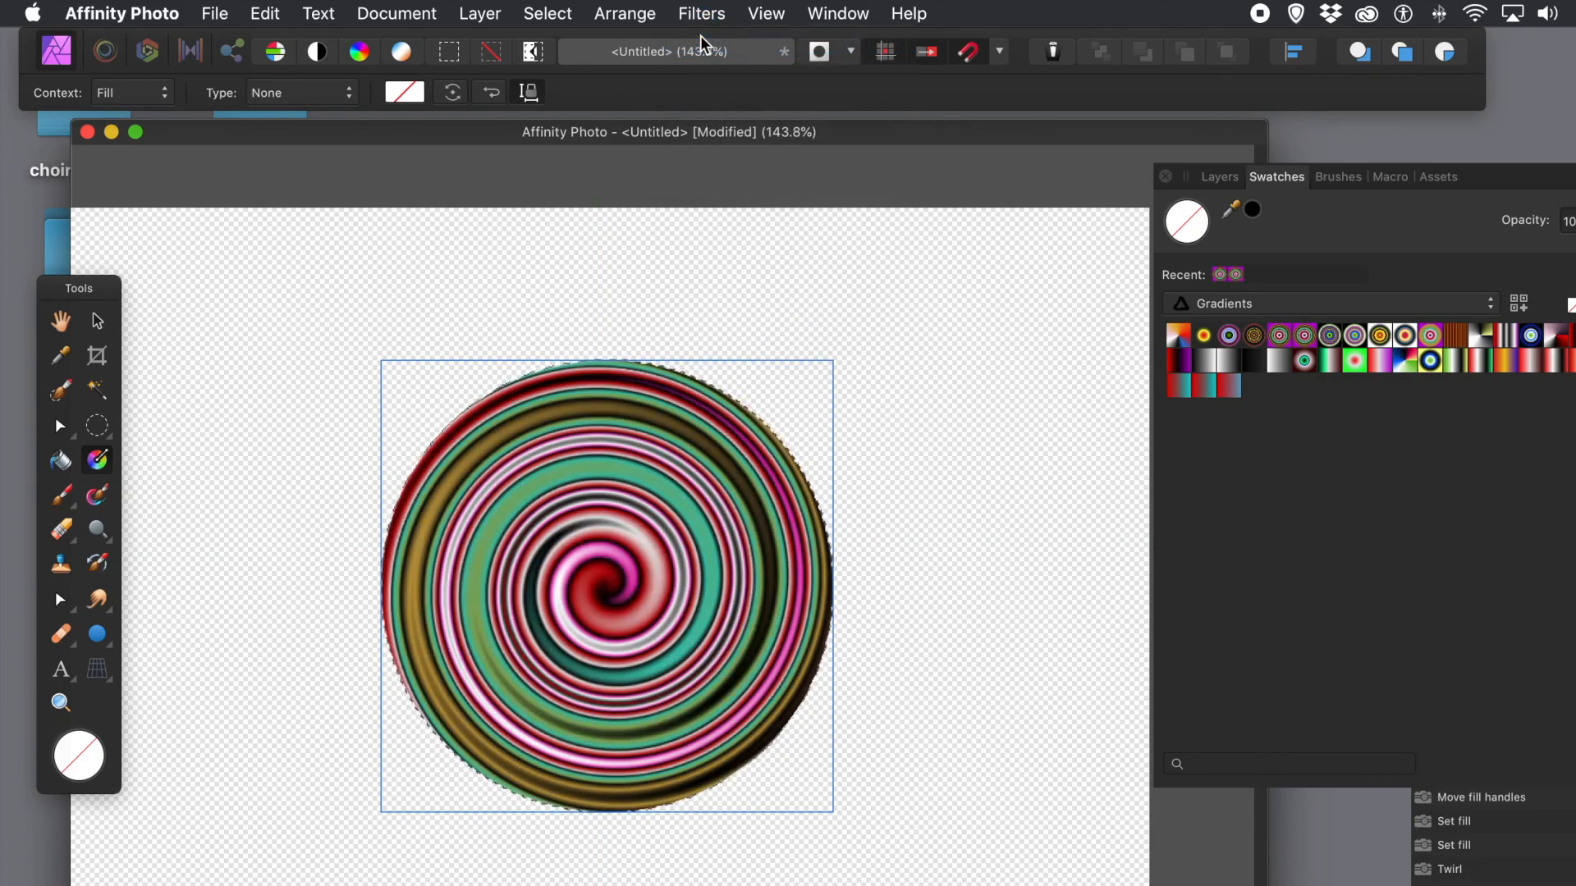
click(702, 17)
click(702, 43)
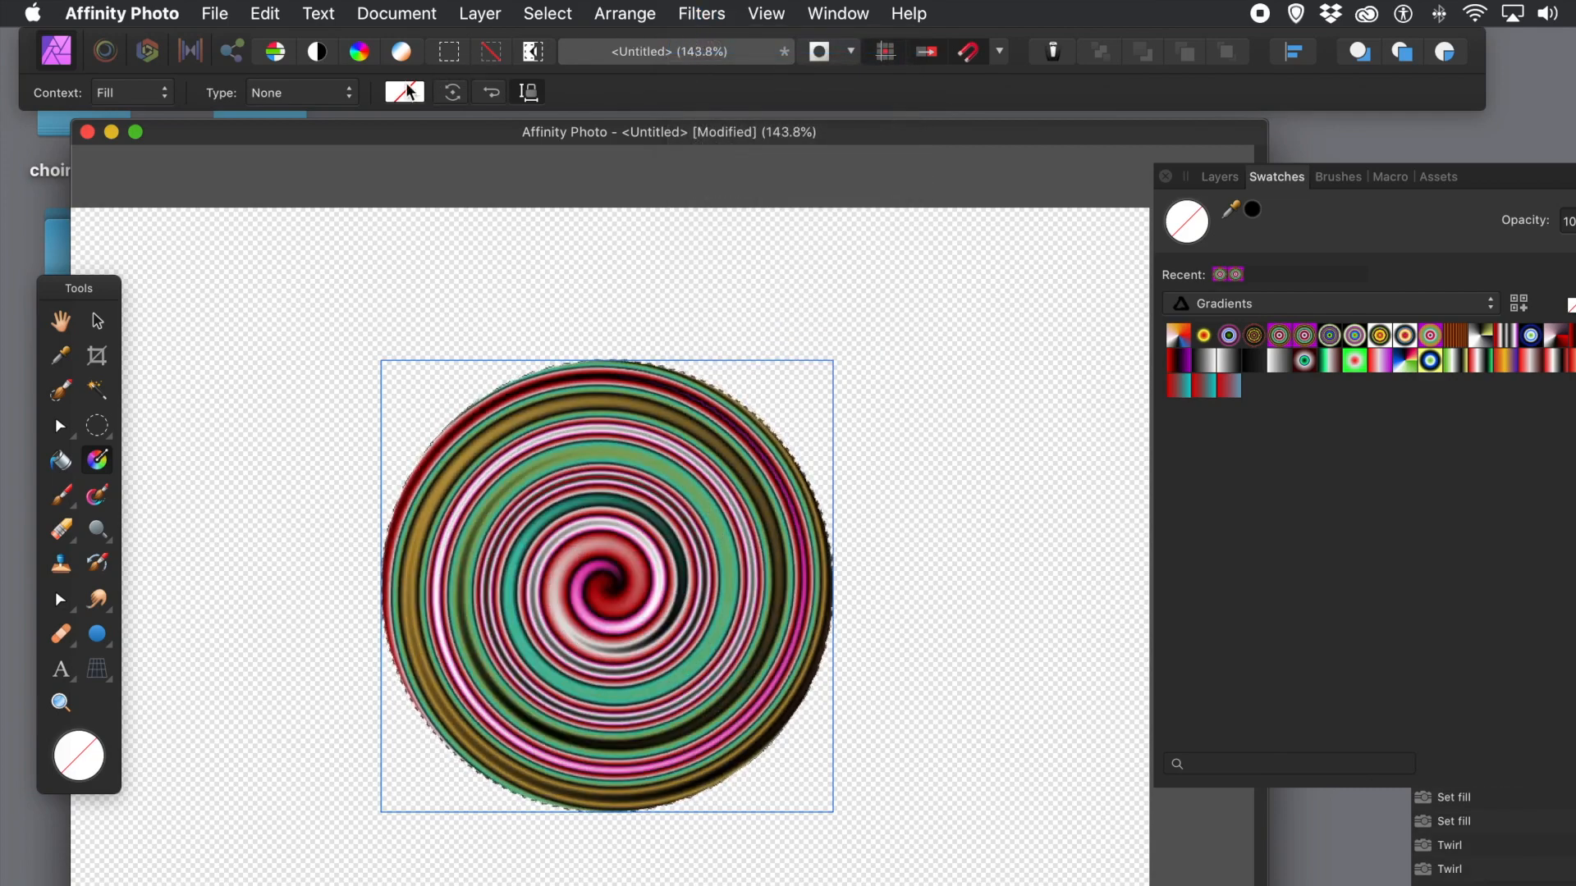
click(703, 17)
click(699, 43)
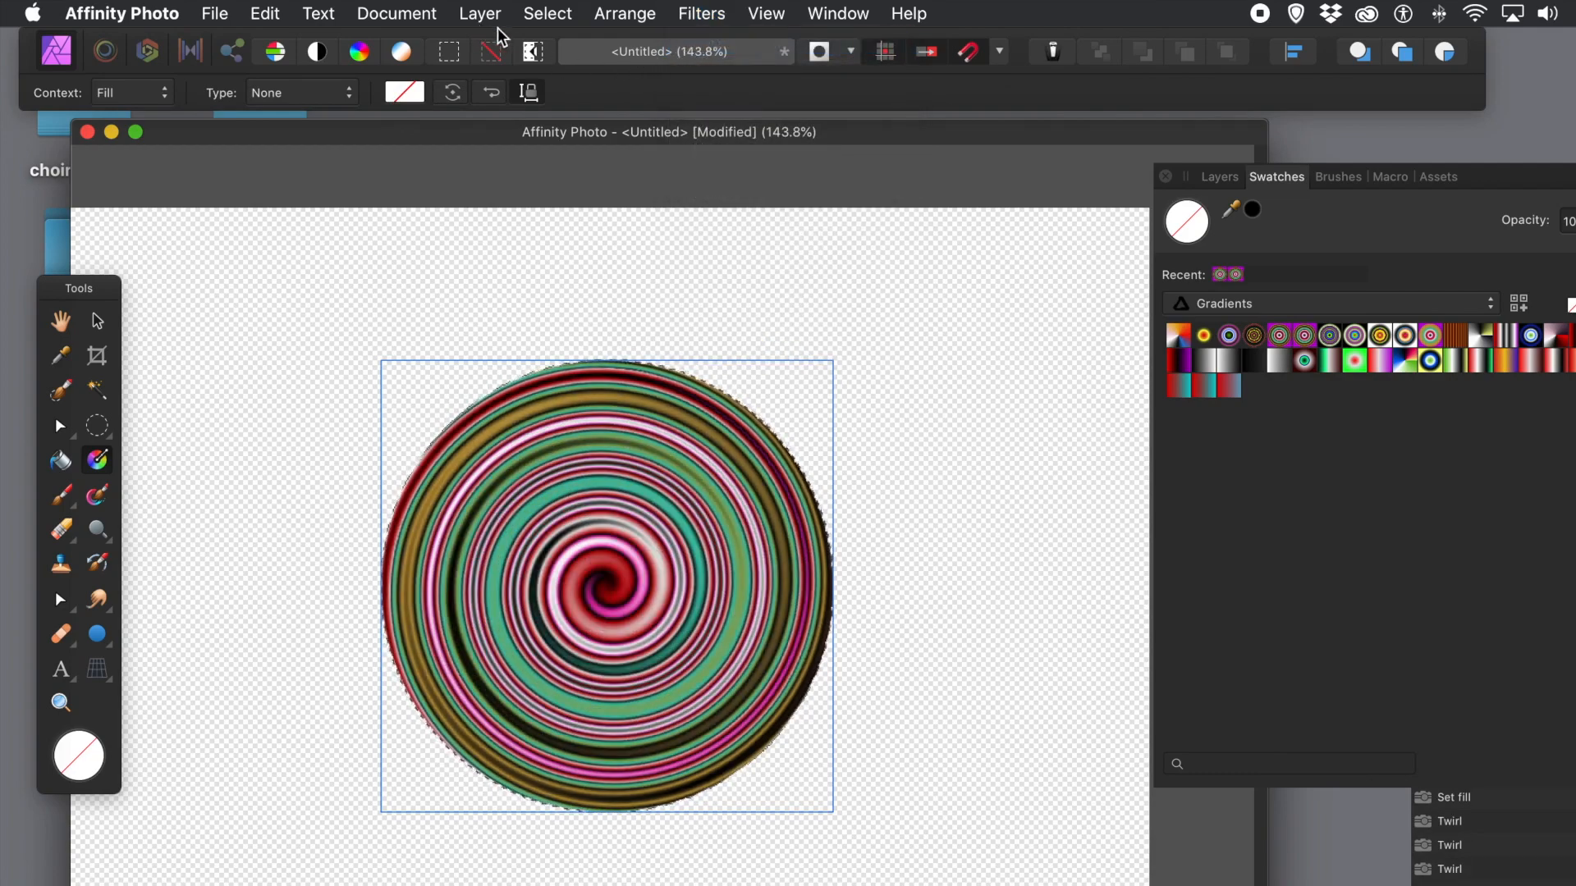
Step: Deselect the pixels, show the Layers panel and switch to the Move Tool
click(556, 14)
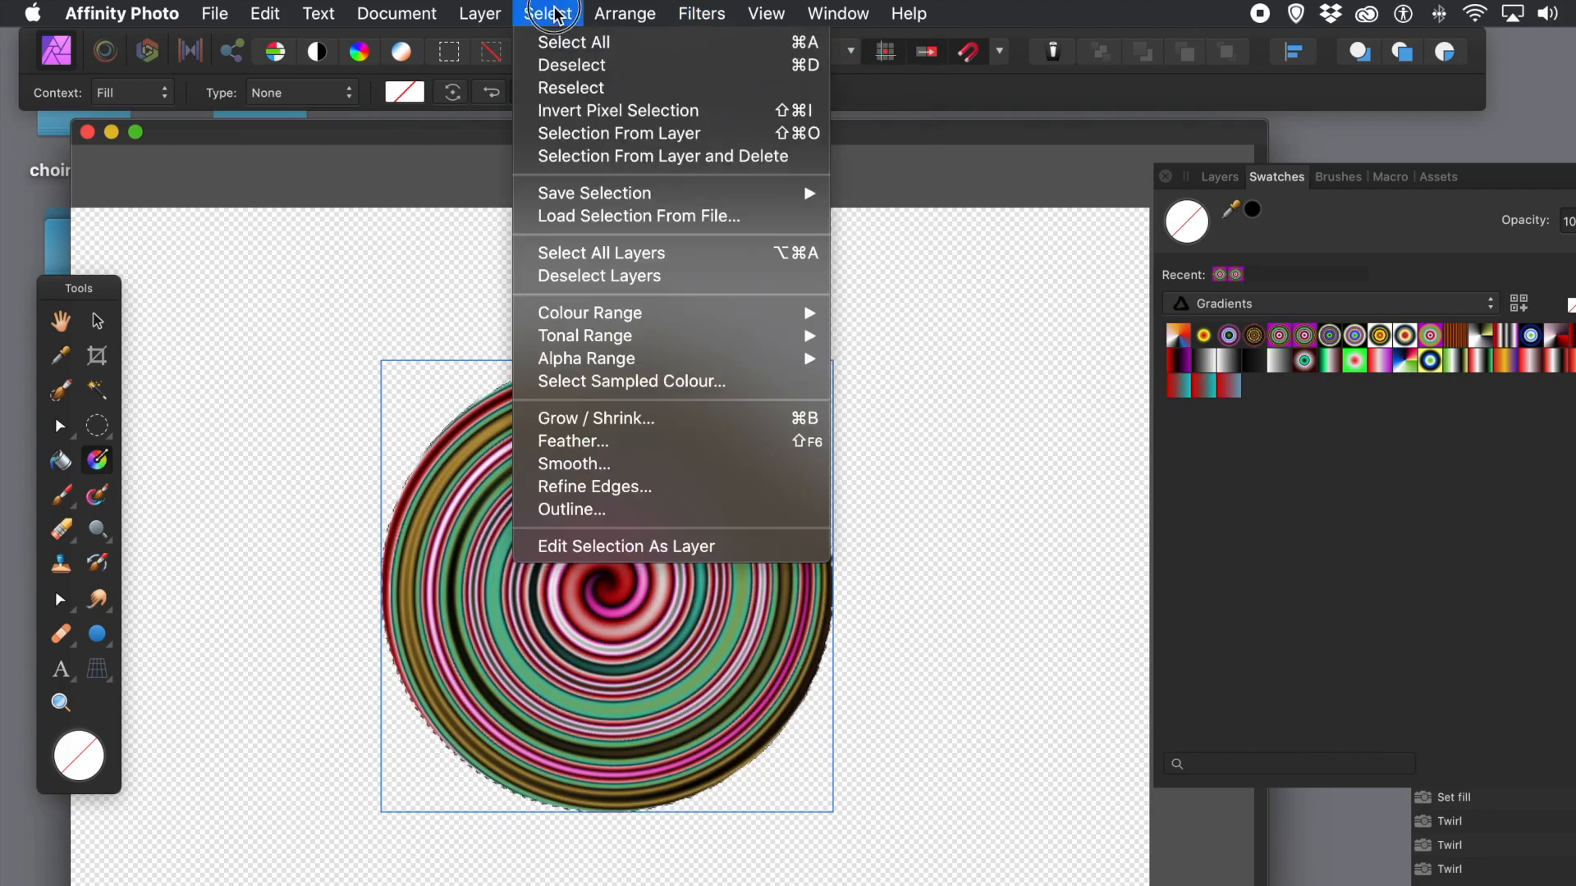
click(564, 63)
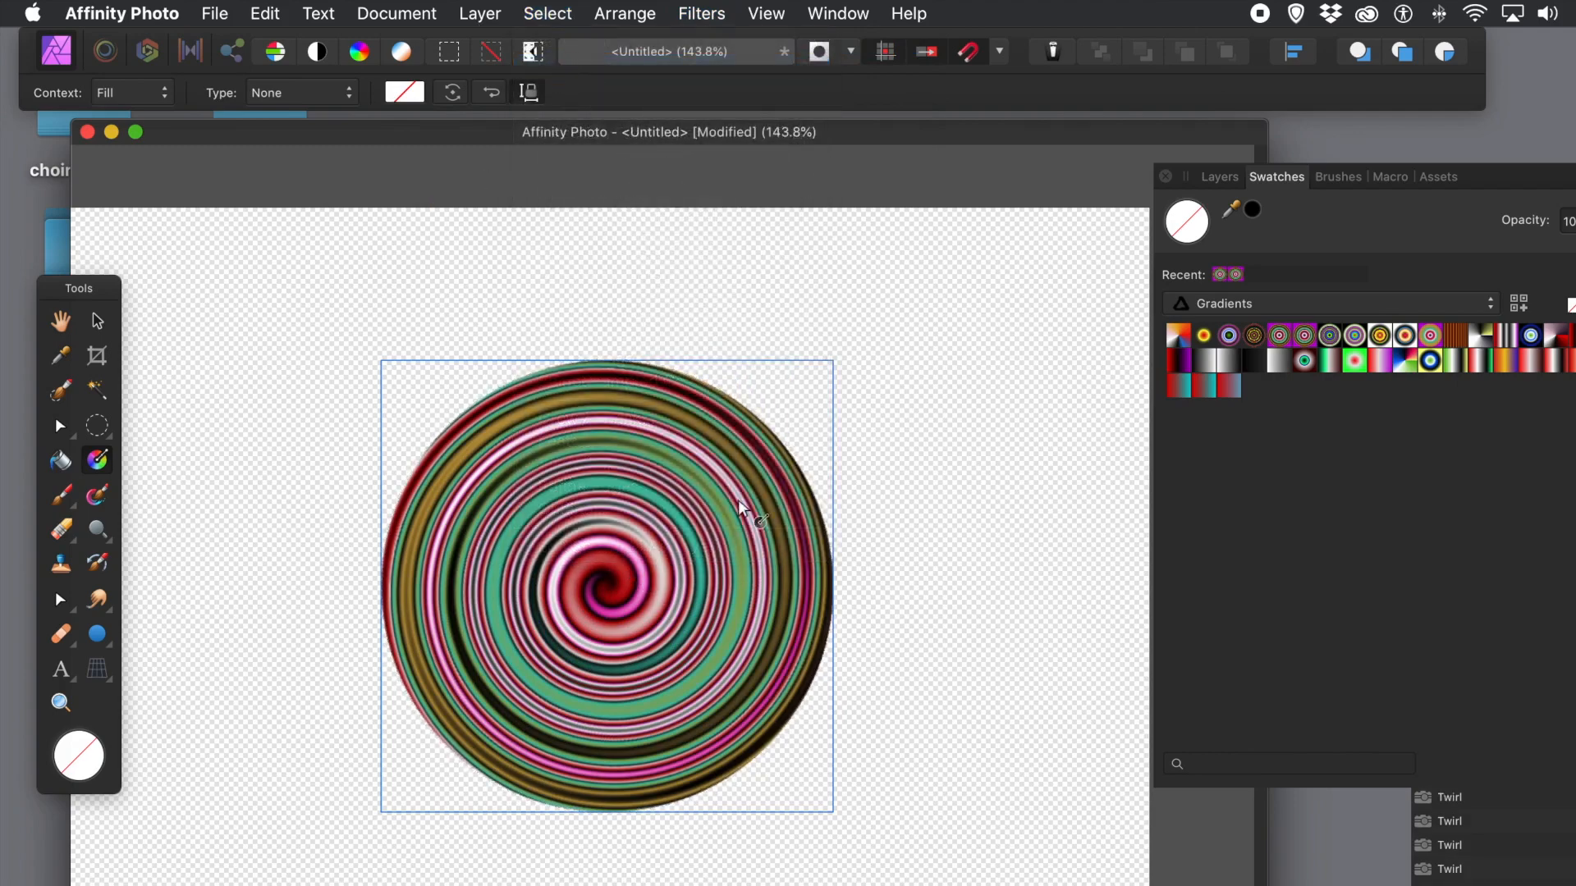
click(1217, 178)
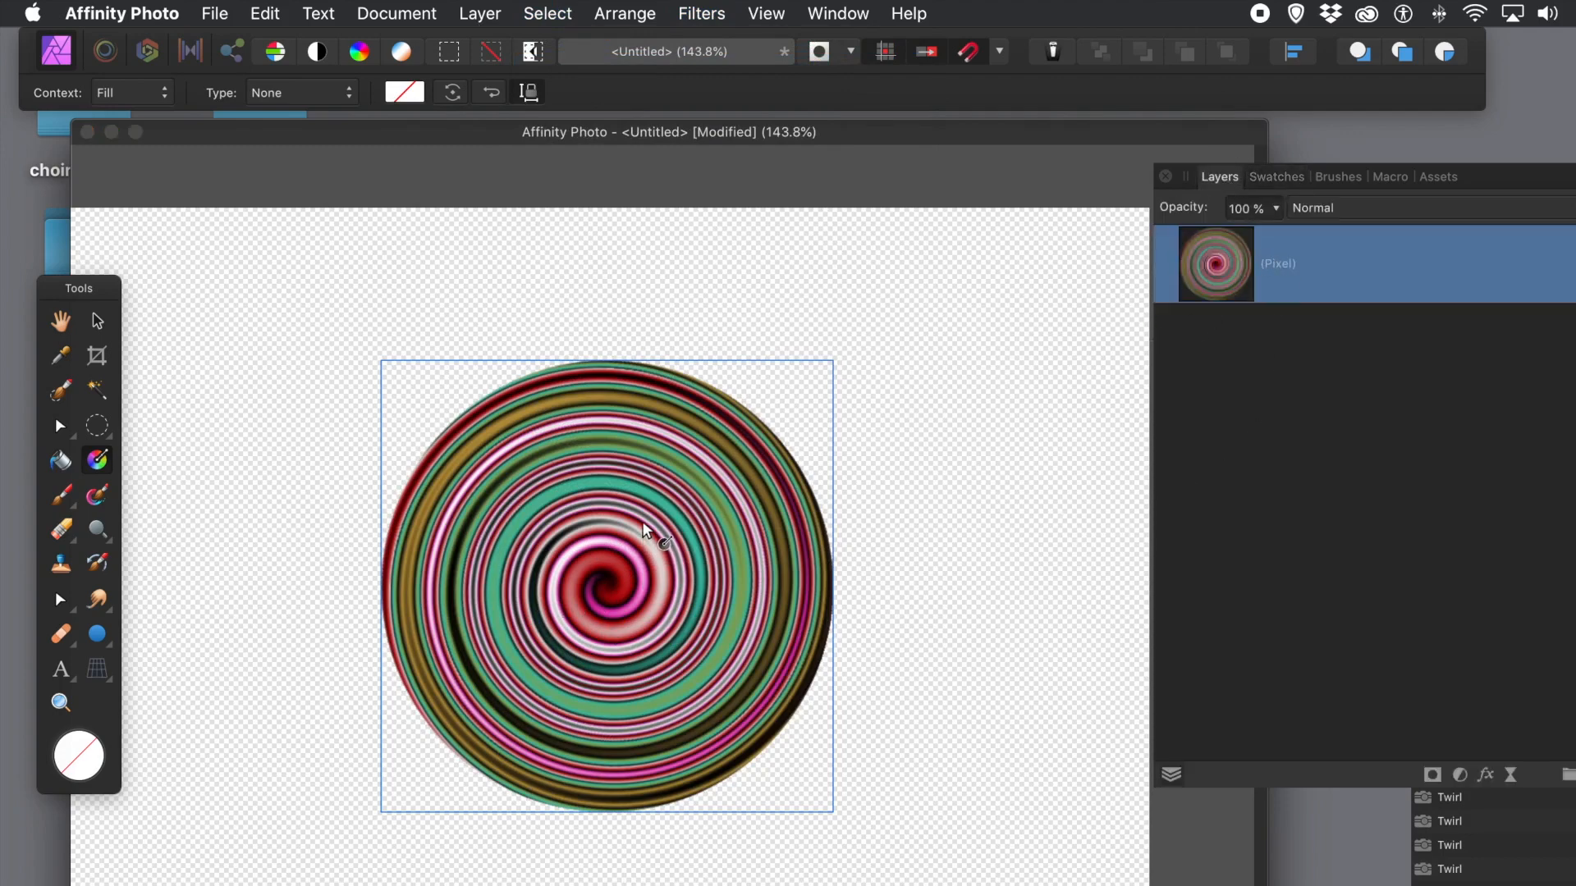
click(107, 321)
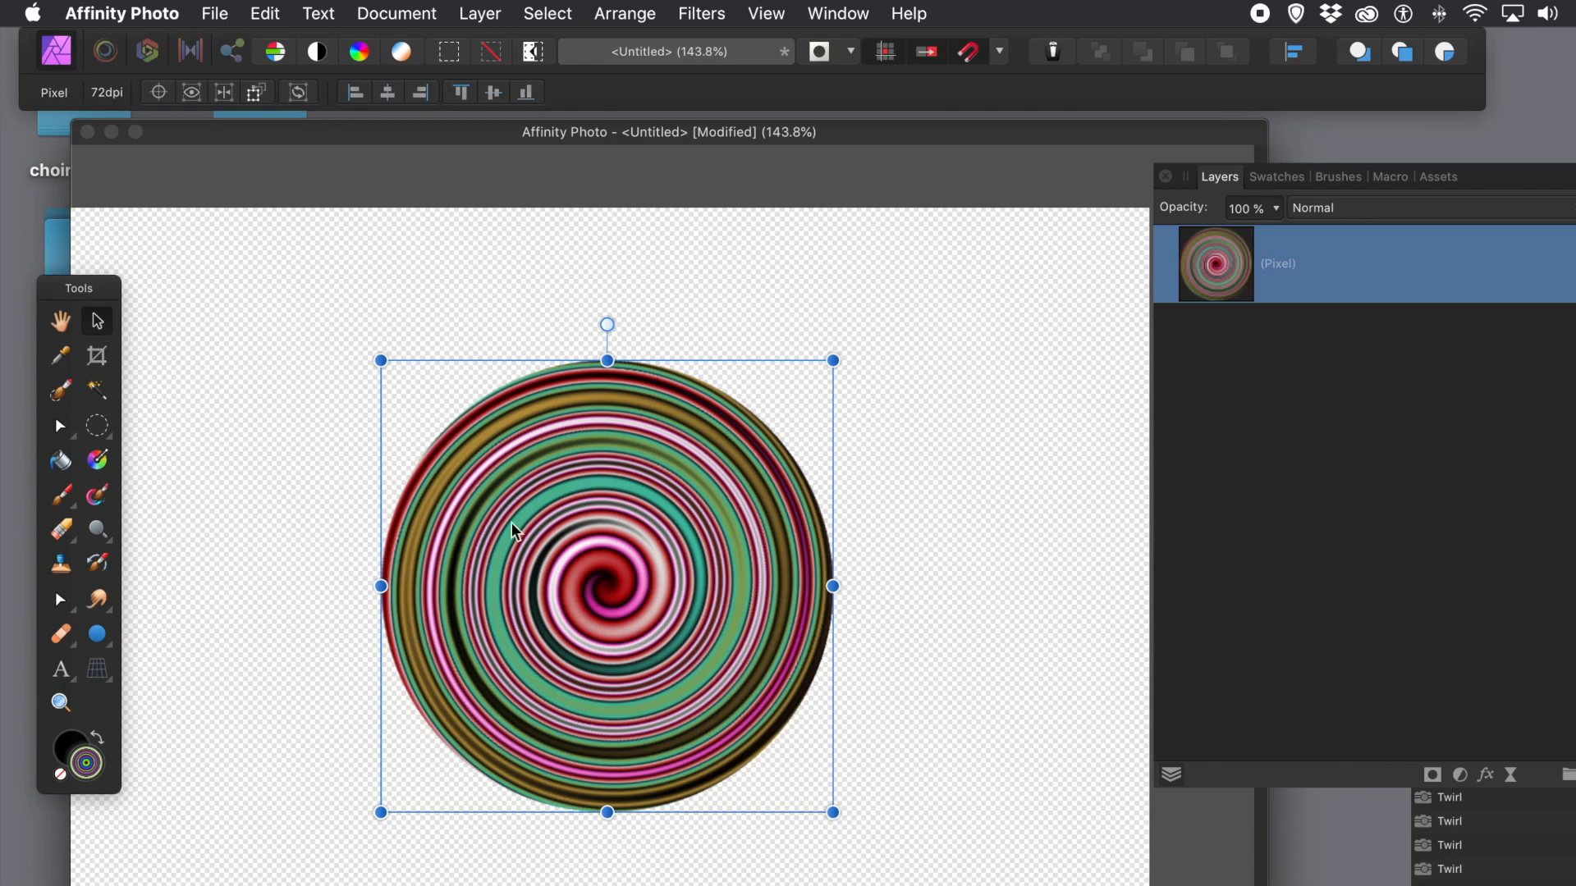
Step: Alt-drag the twirl circle eight times to scatter overlapping copies across the canvas
drag(578, 538, 406, 357)
drag(519, 383, 795, 633)
drag(702, 598, 948, 785)
drag(940, 849, 1041, 585)
drag(1022, 657, 678, 434)
drag(753, 451, 243, 361)
drag(273, 281, 211, 504)
drag(269, 383, 661, 596)
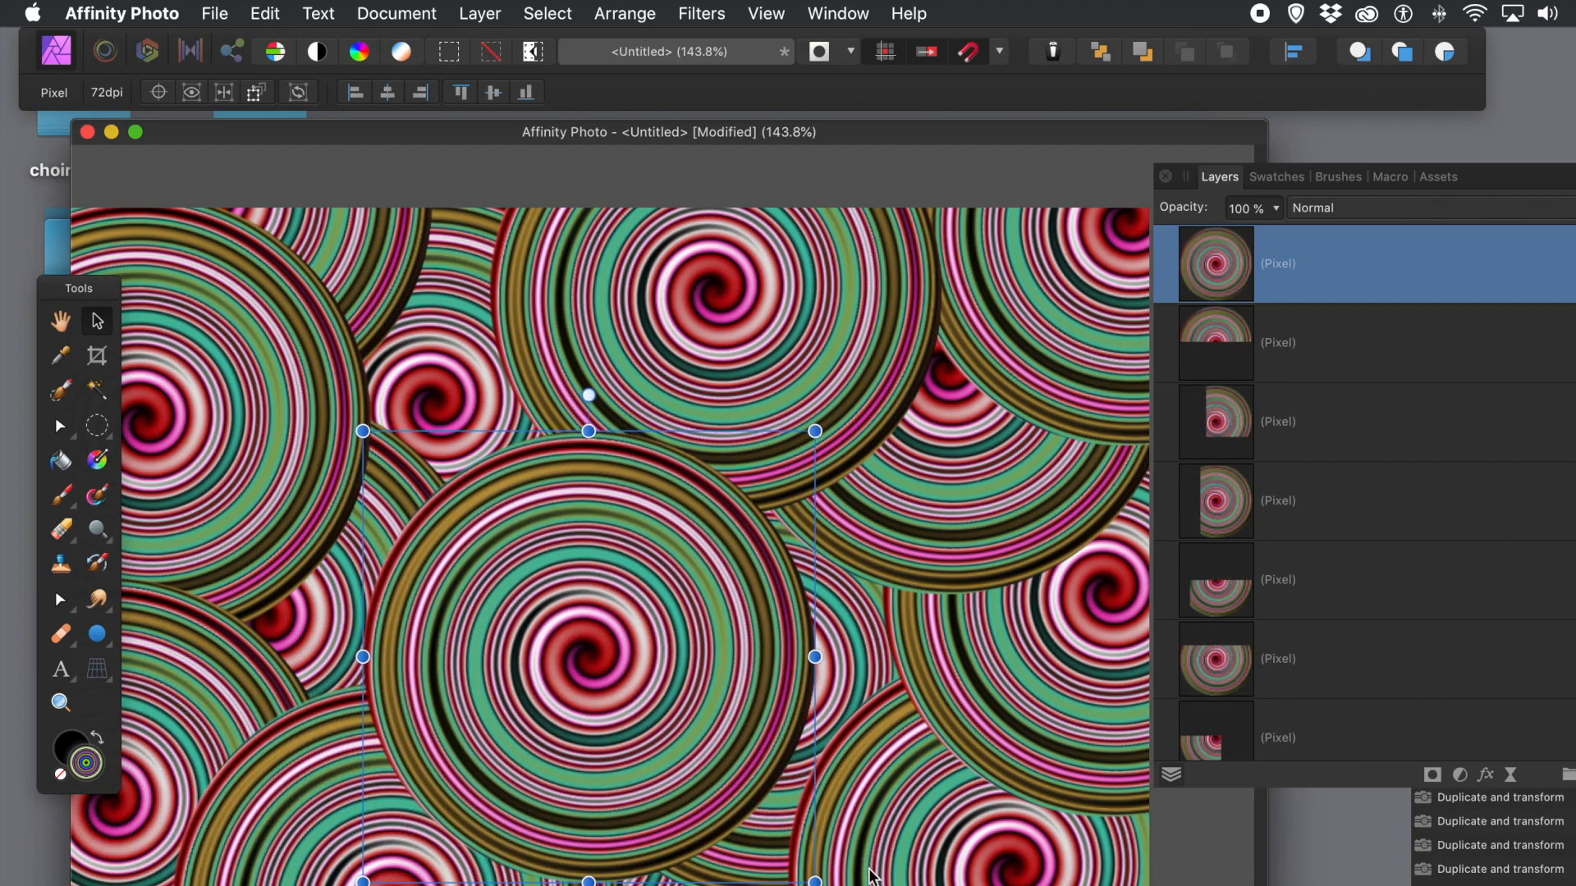
Step: Shrink a swirl copy, duplicate it with Cmd+J, and place smaller copies top-right and left
drag(817, 879, 710, 751)
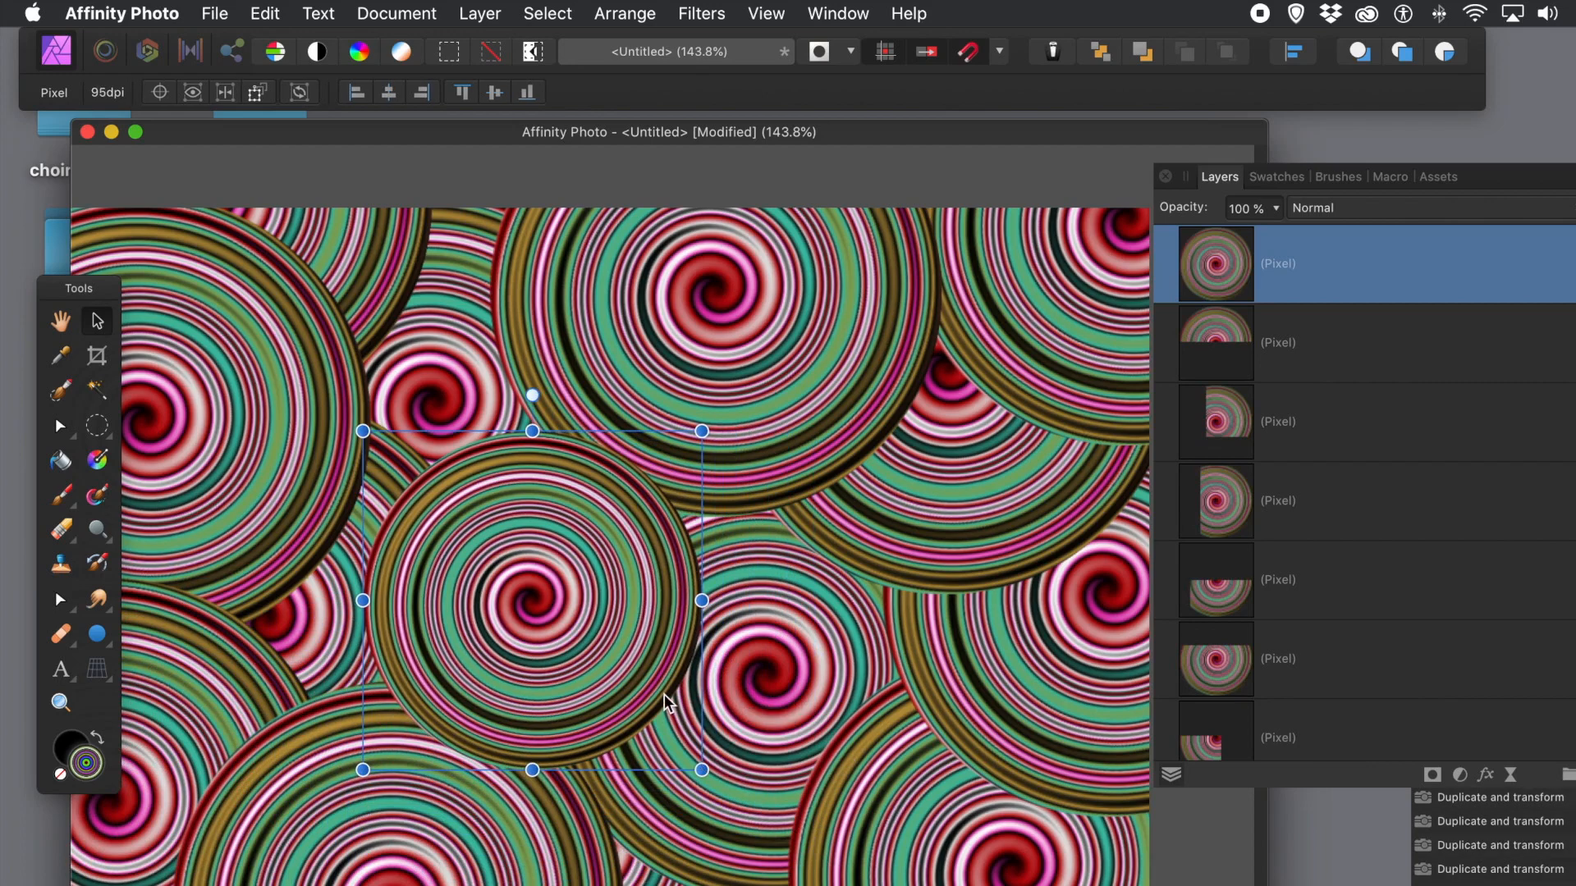
drag(643, 665, 617, 712)
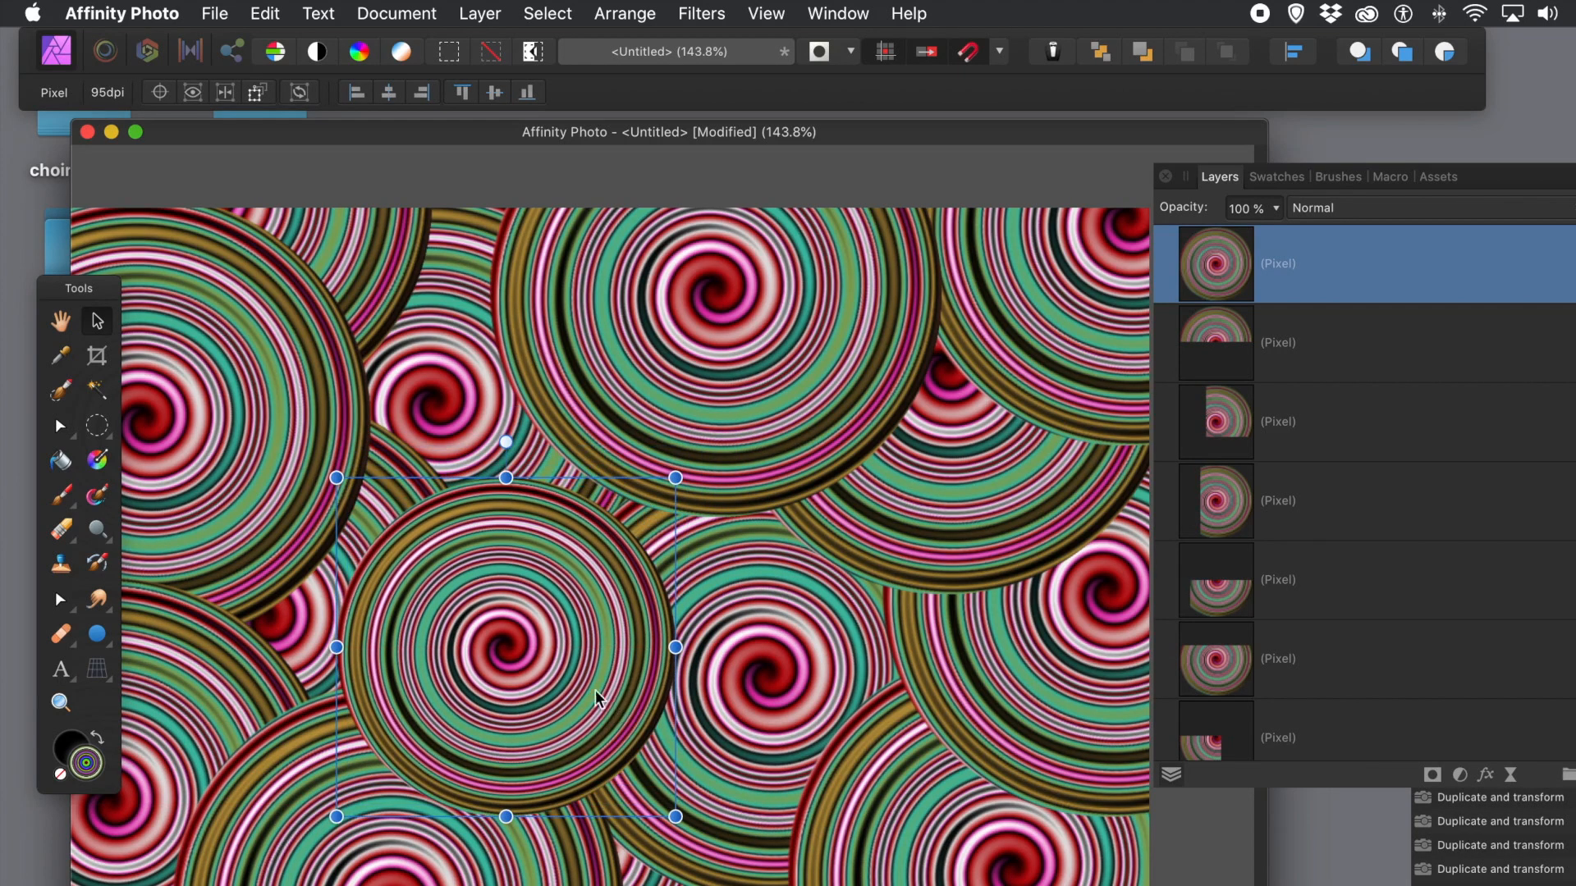
drag(587, 690, 949, 662)
key(super+j)
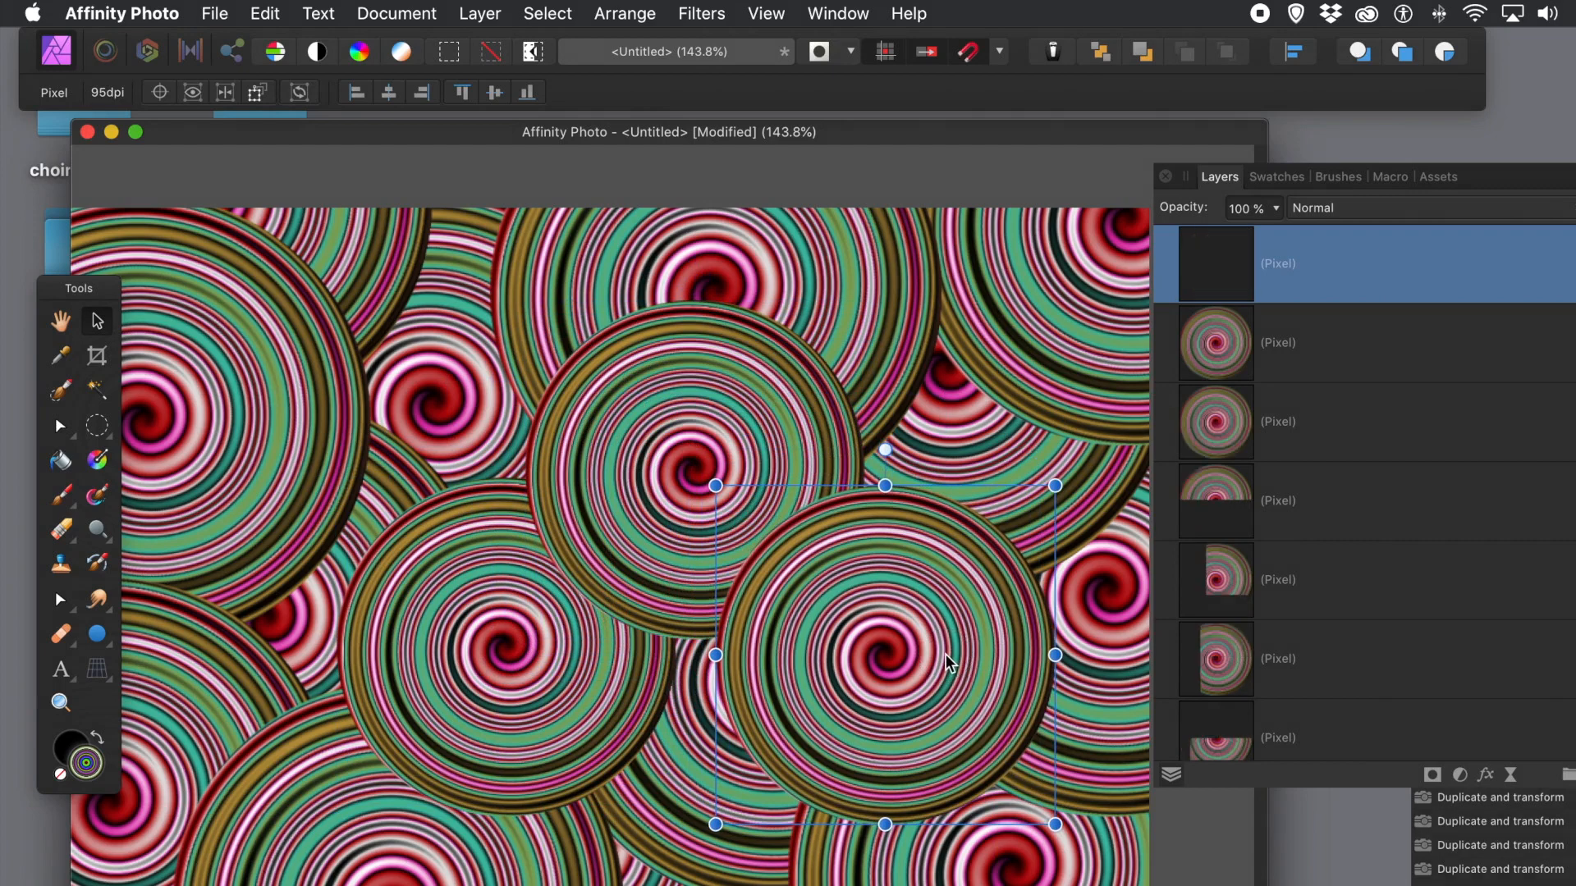
key(super+j)
drag(880, 617, 1018, 318)
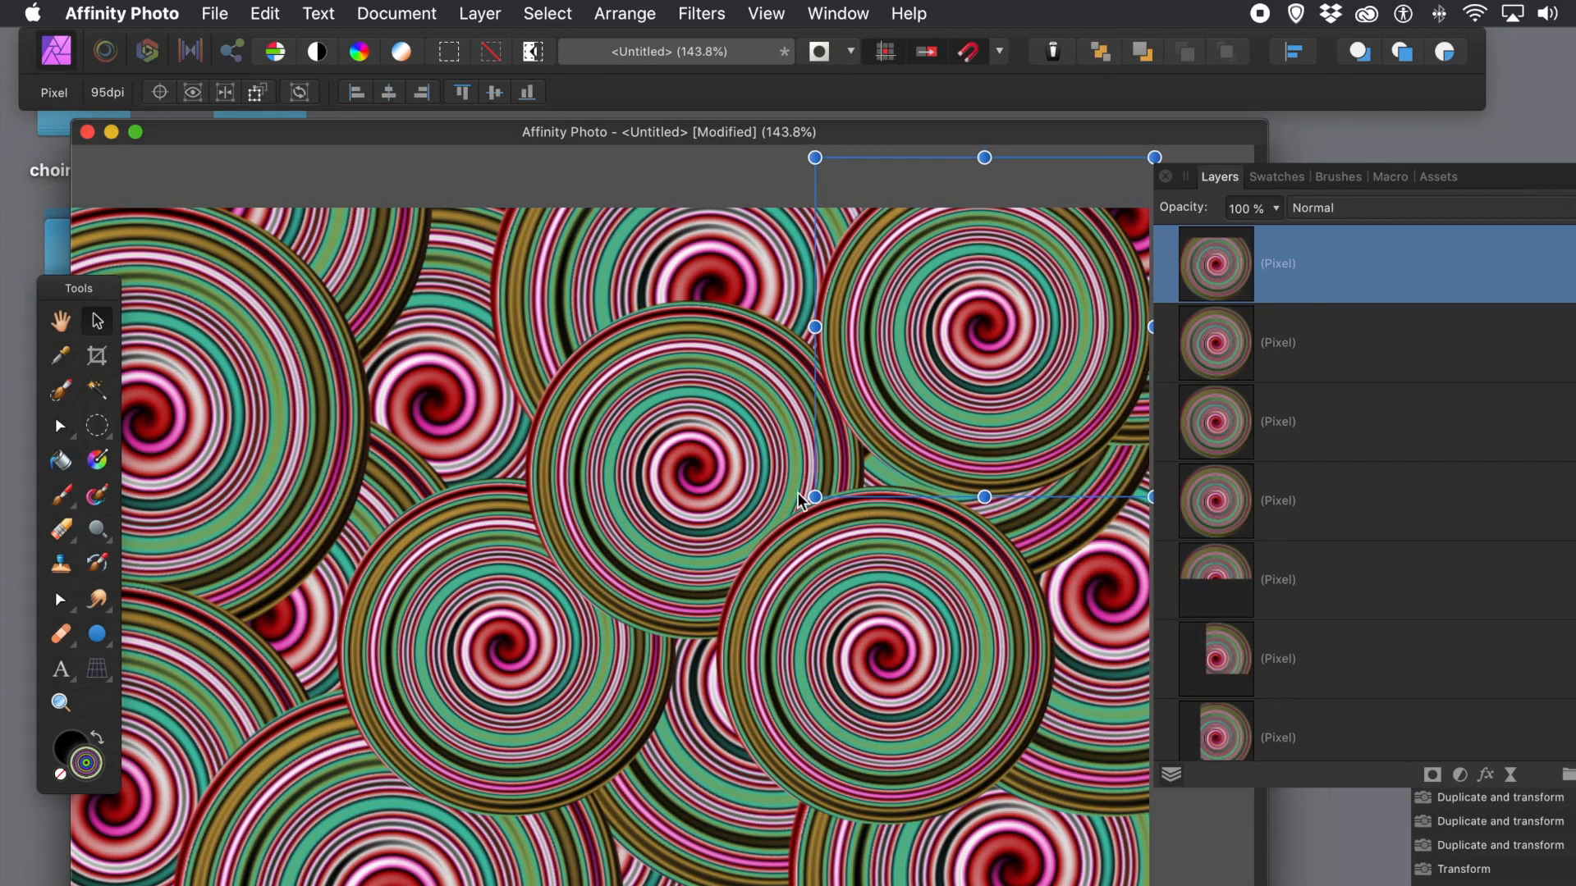
drag(813, 498, 955, 357)
drag(1073, 265, 425, 475)
key(super+j)
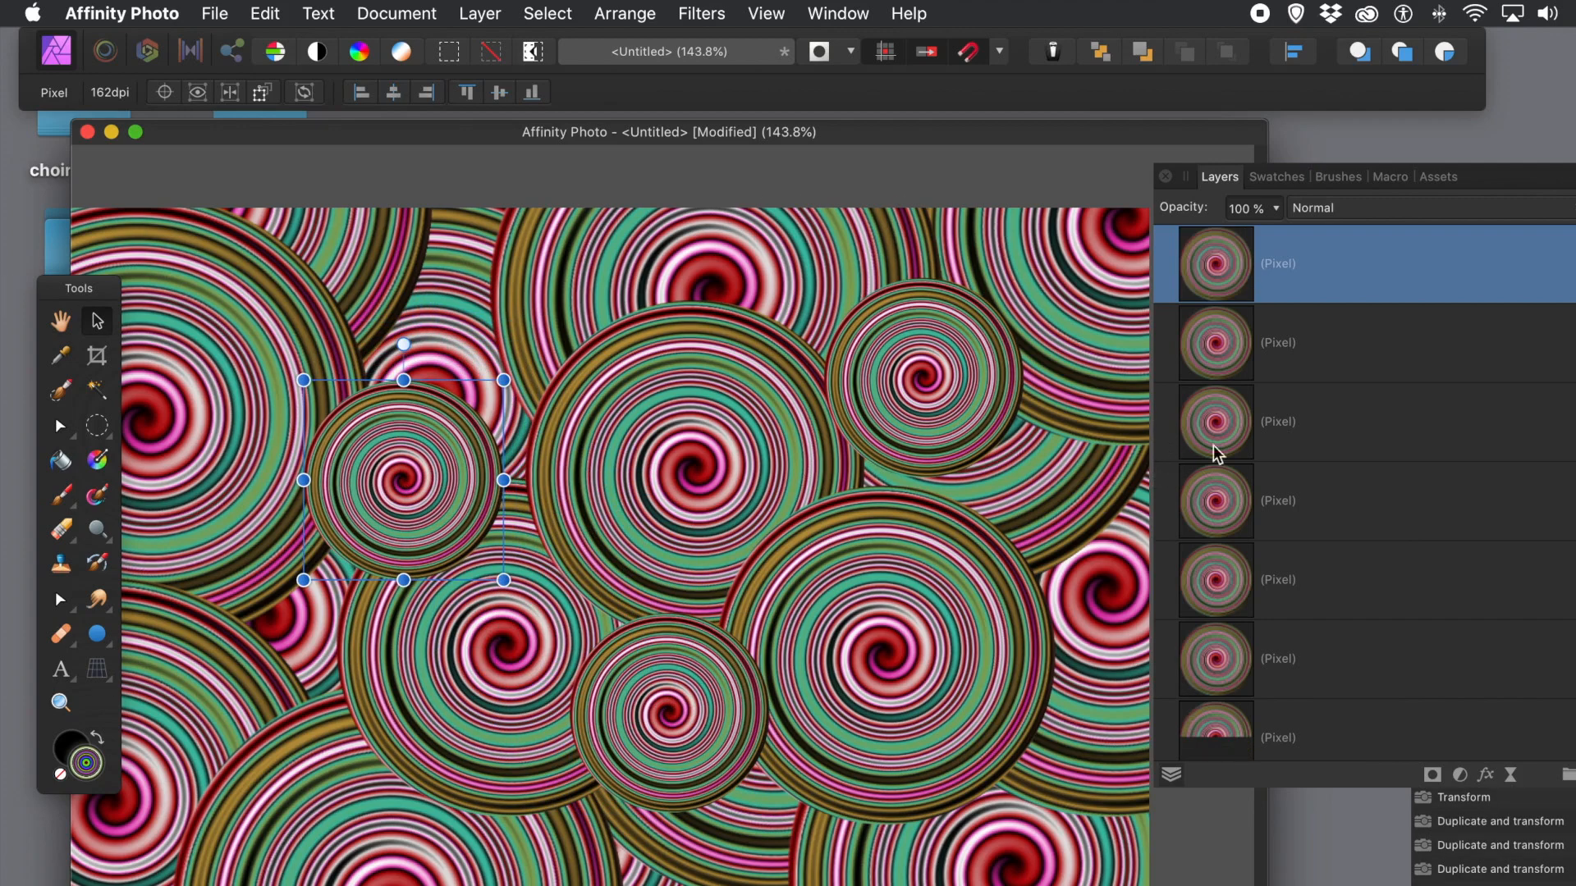
click(485, 16)
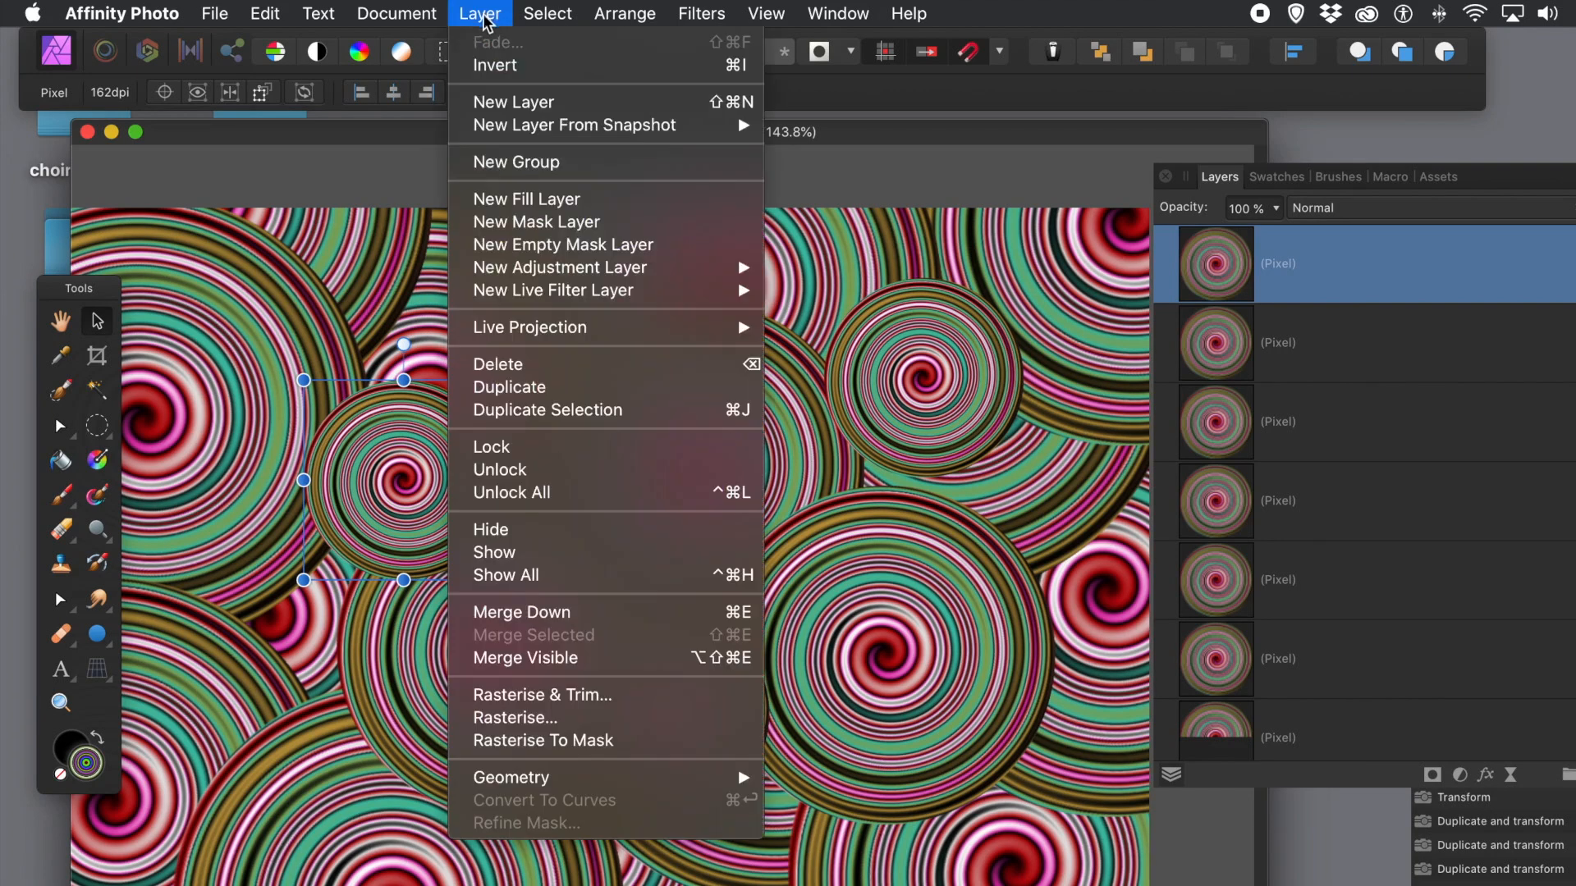
Step: Merge Visible, then select all 20 circle Pixel layers and merge them into one
click(584, 659)
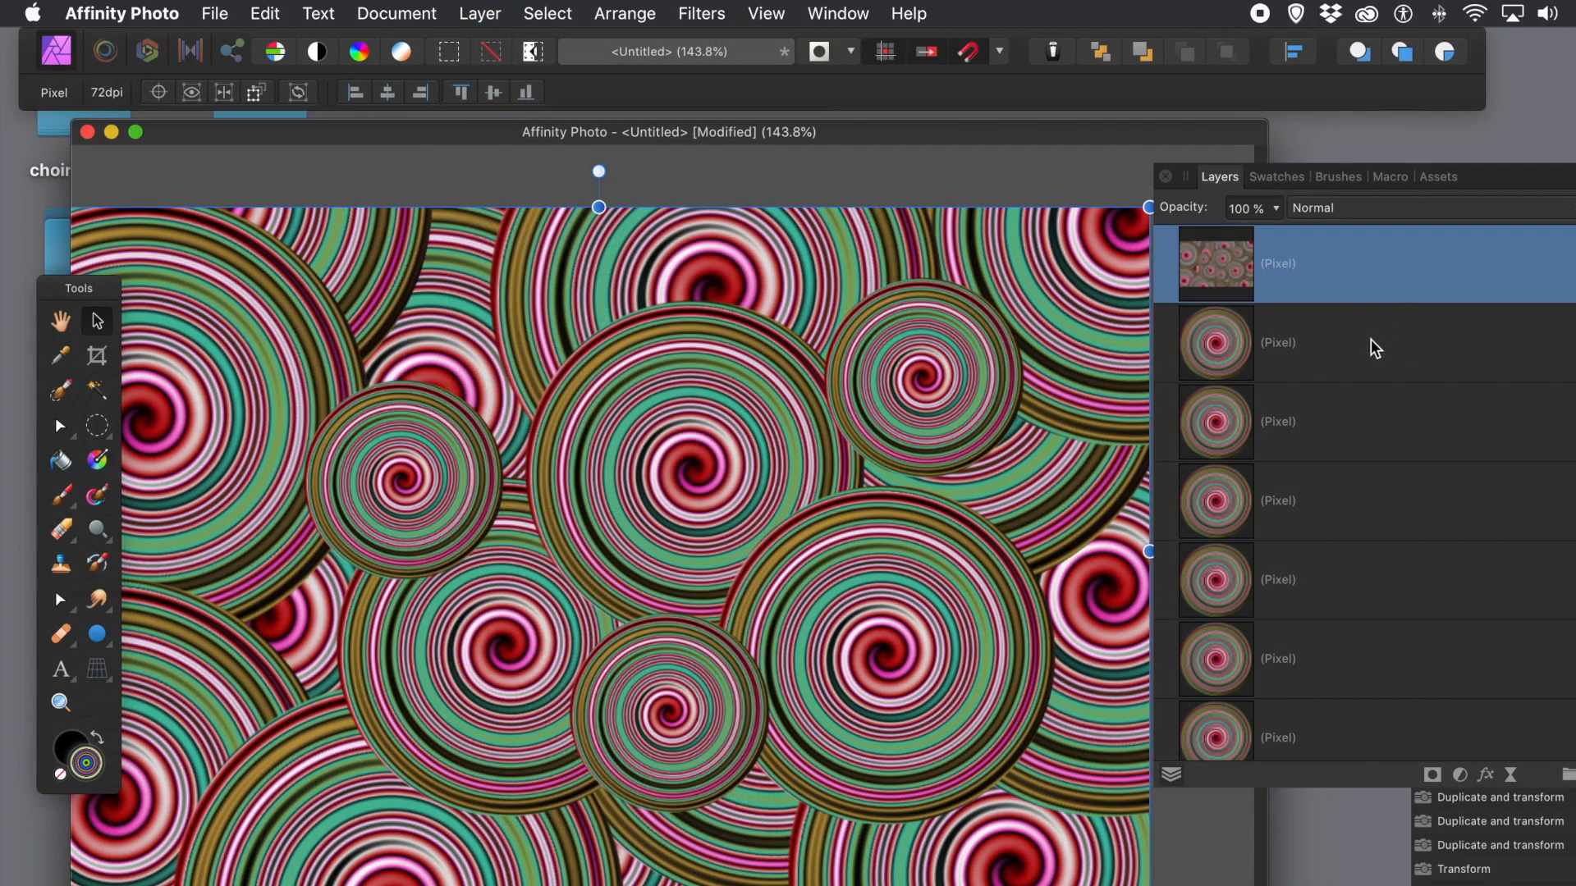
click(1546, 359)
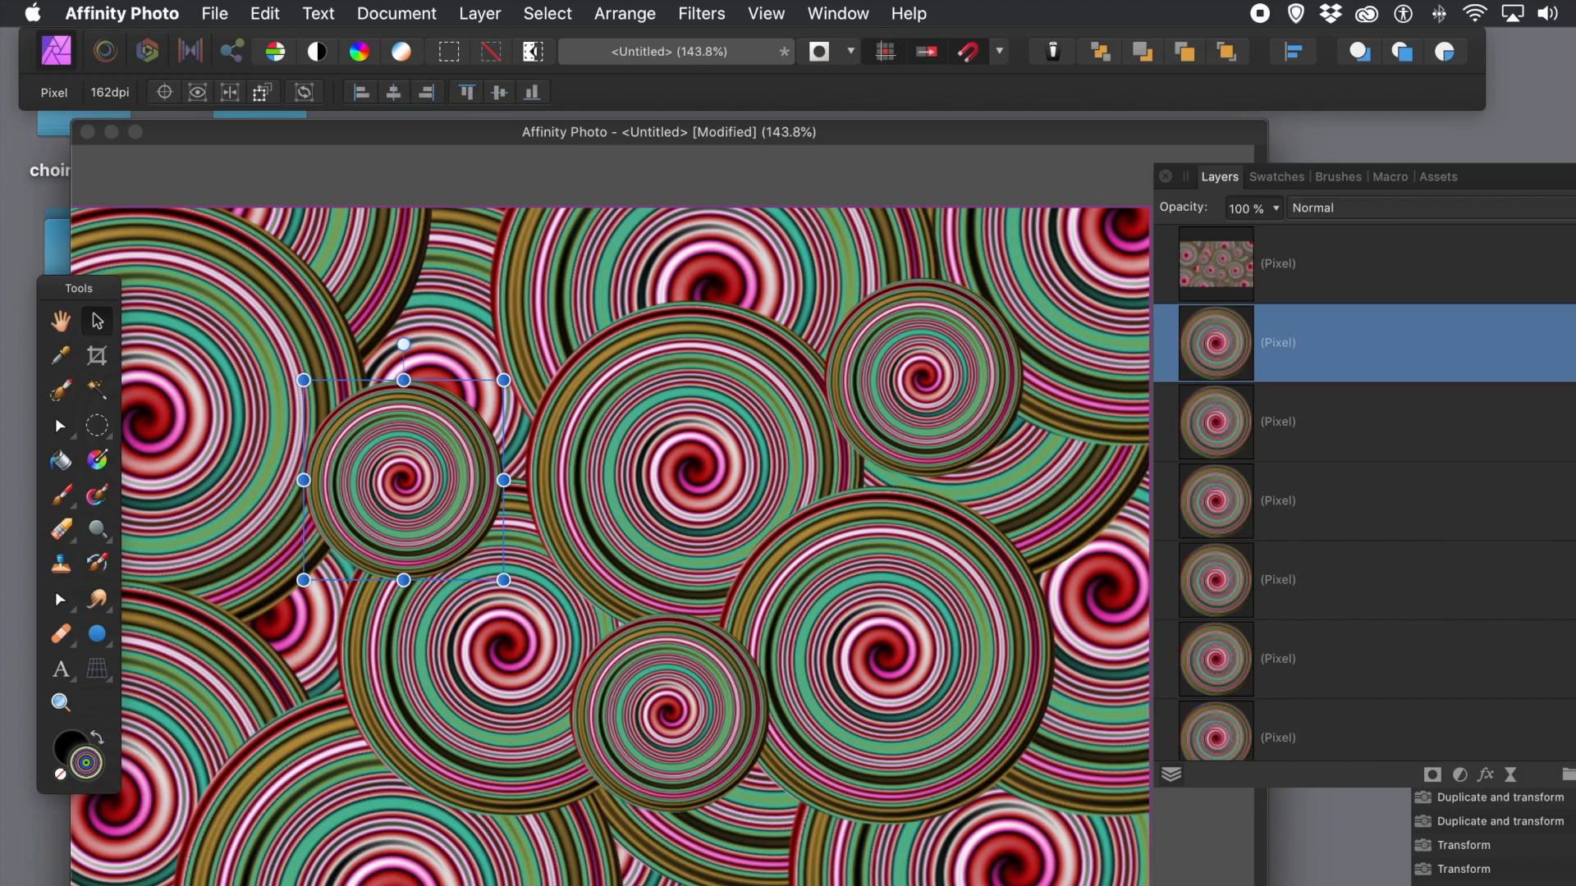
scroll(1364, 493, down, 10)
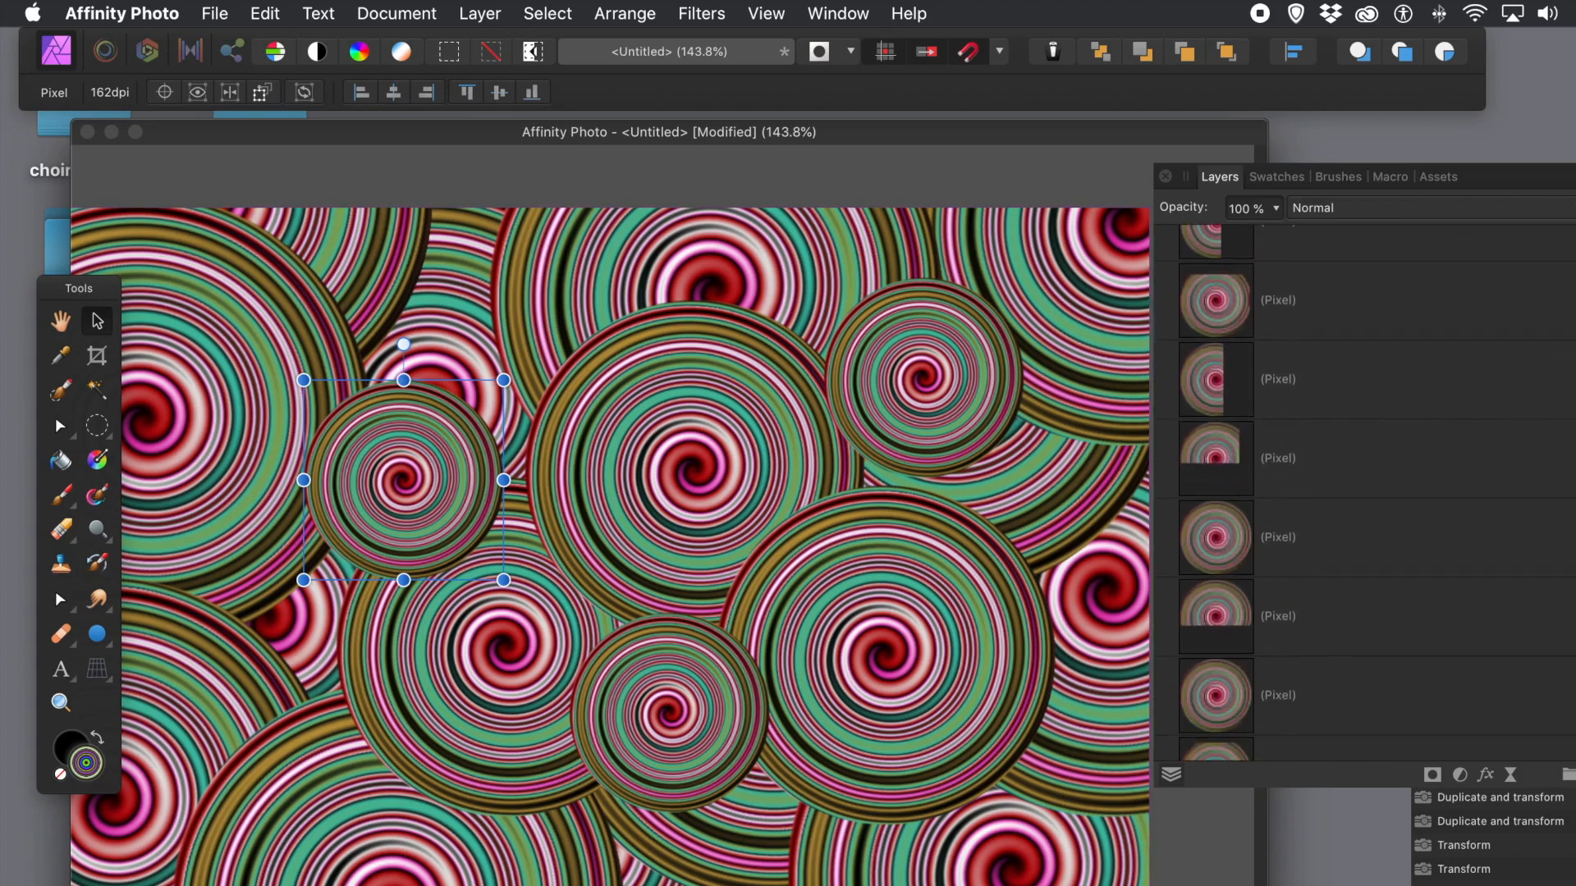
shift+click(1315, 737)
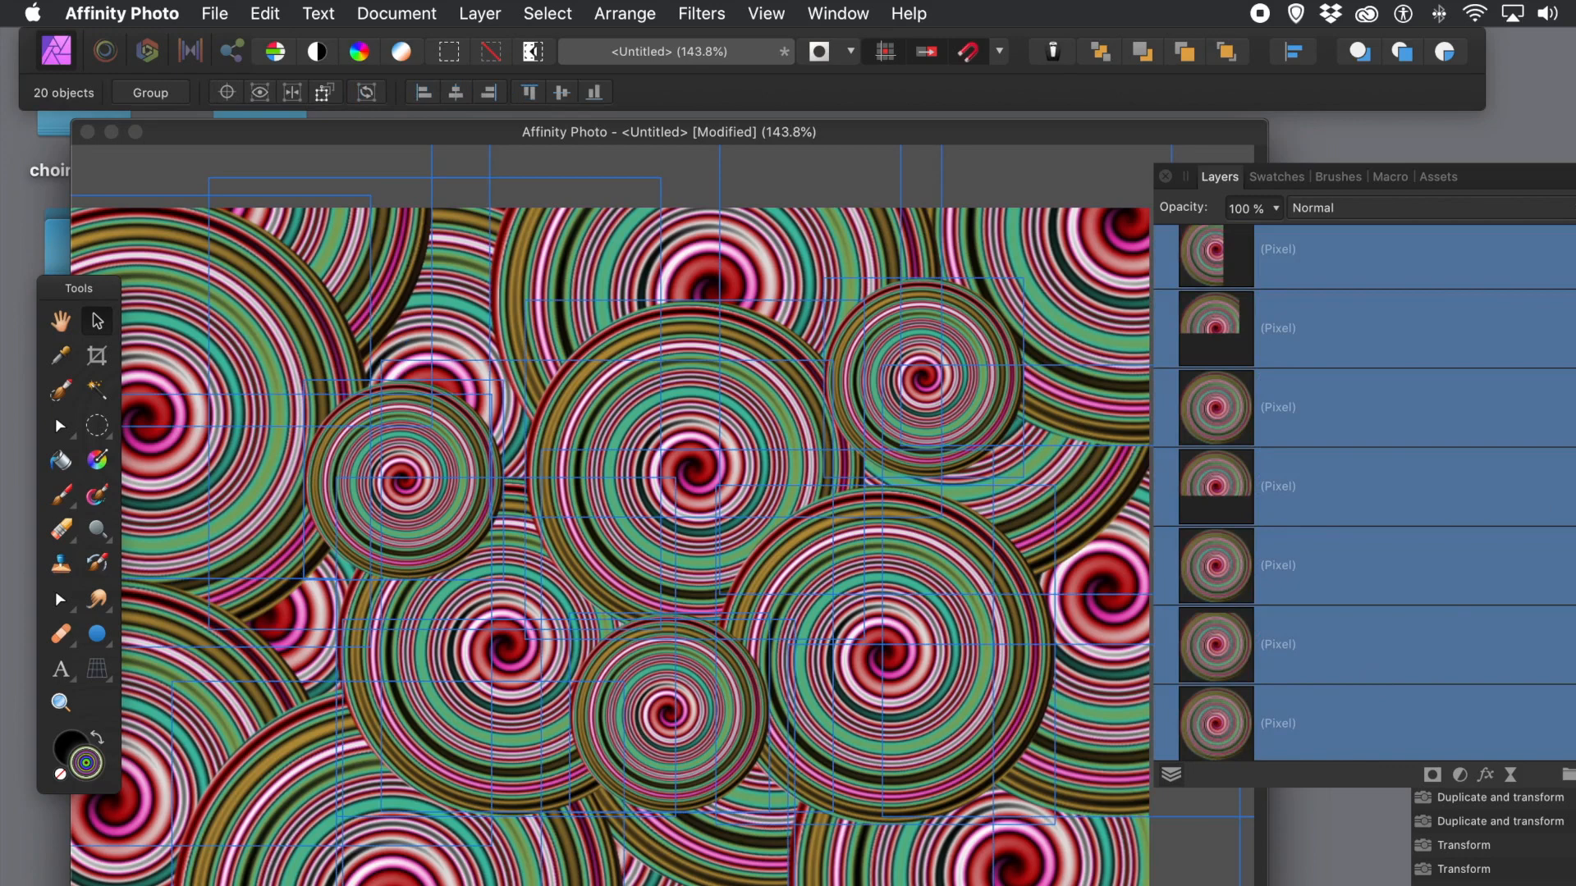
key(shift+super+e)
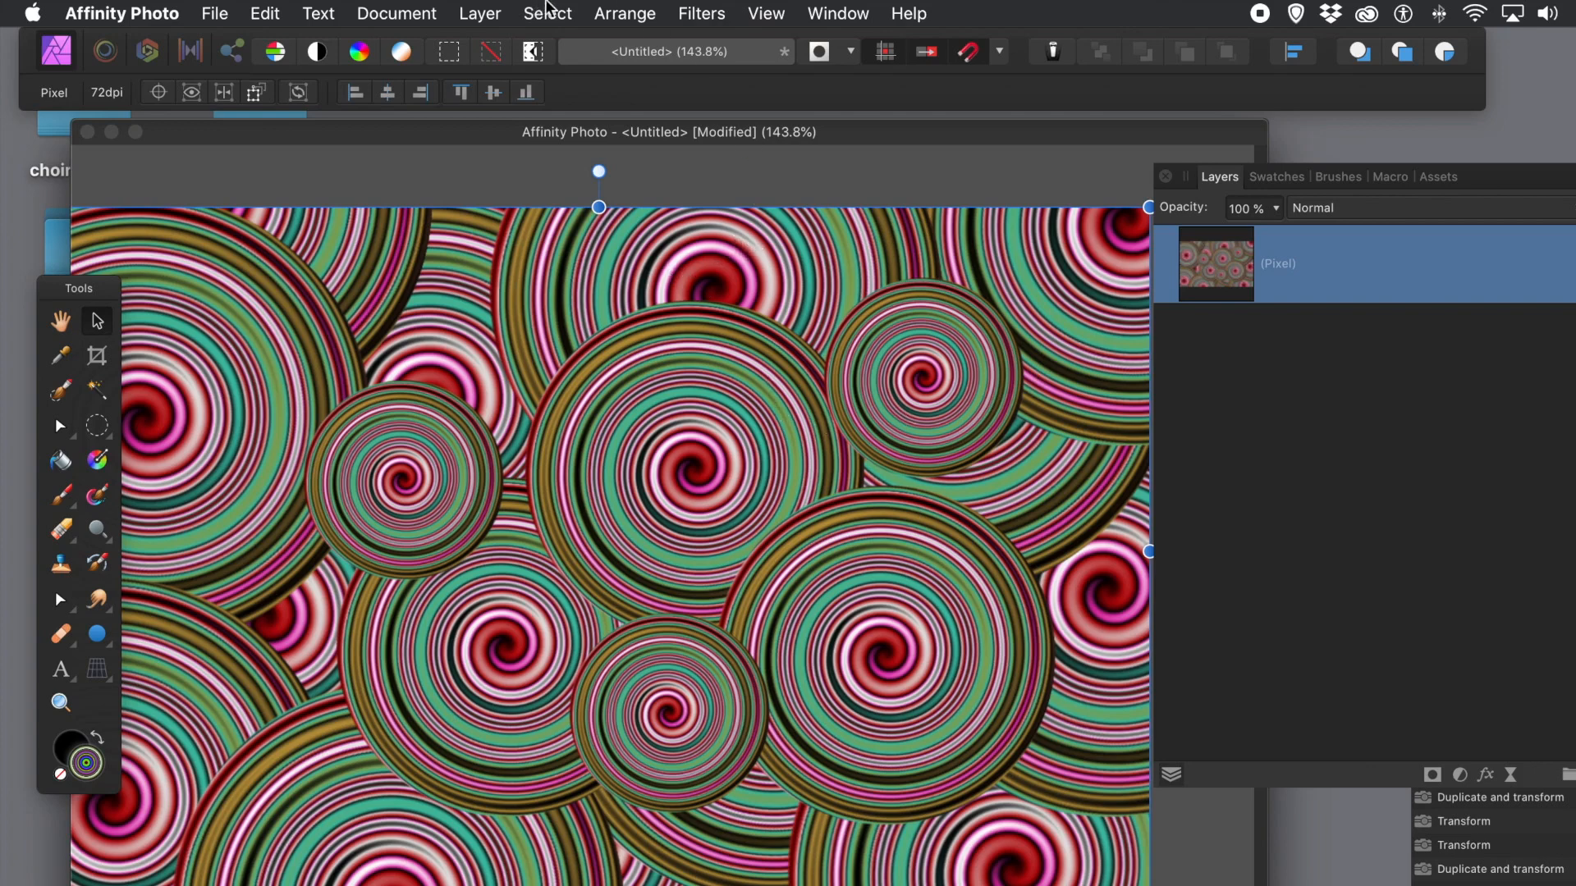
Step: Apply an equirectangular projection to the merged swirls, rotated to 75° heading and 41° pitch, then rasterise
click(479, 14)
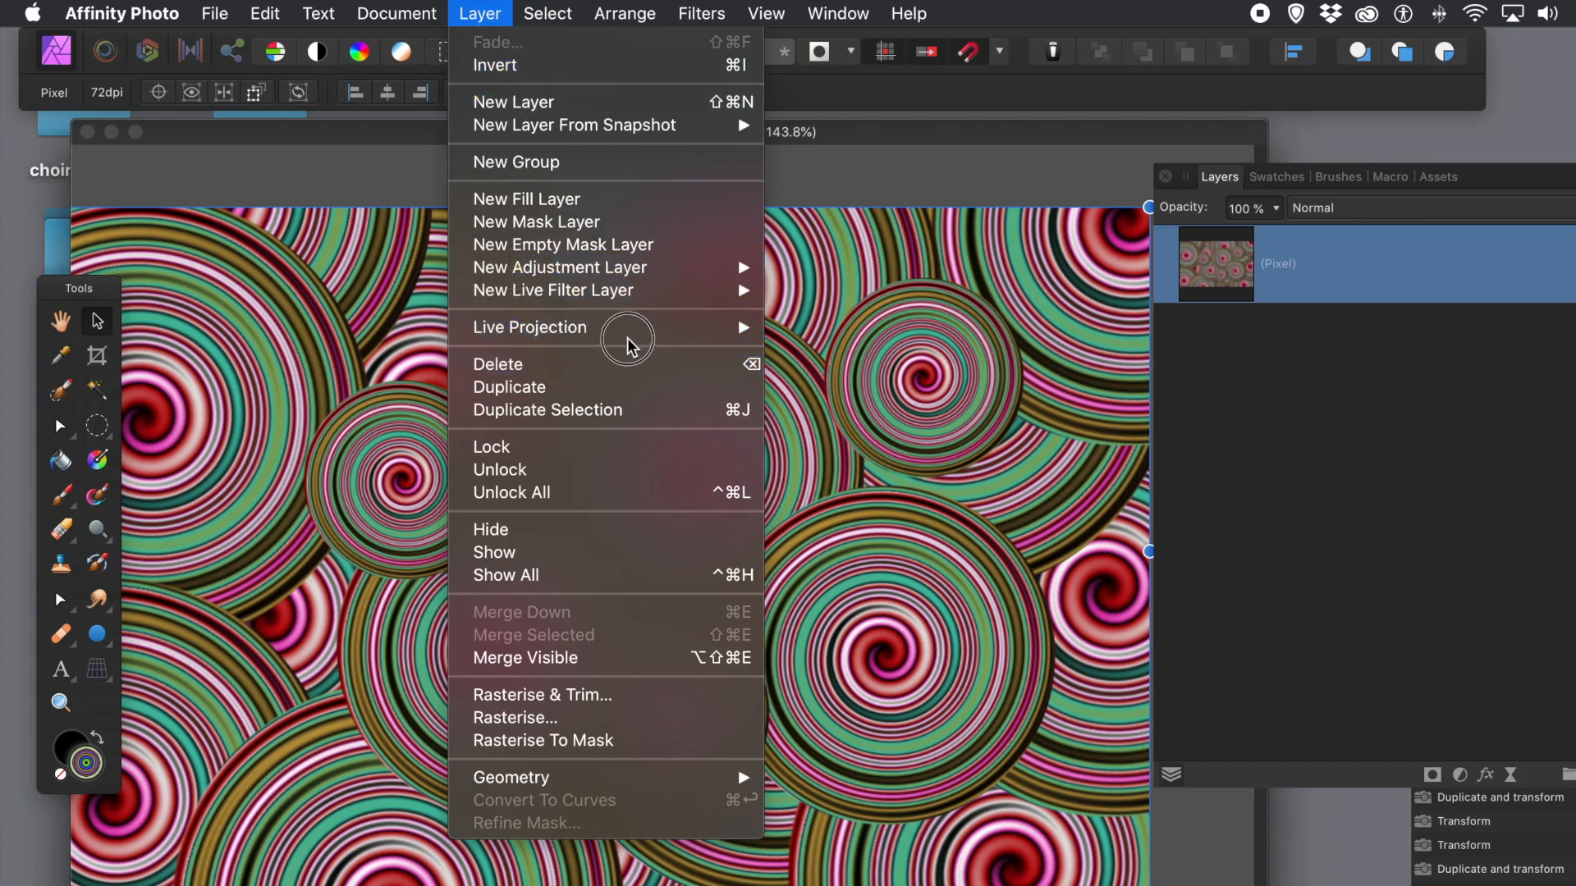
mouse_move(633, 338)
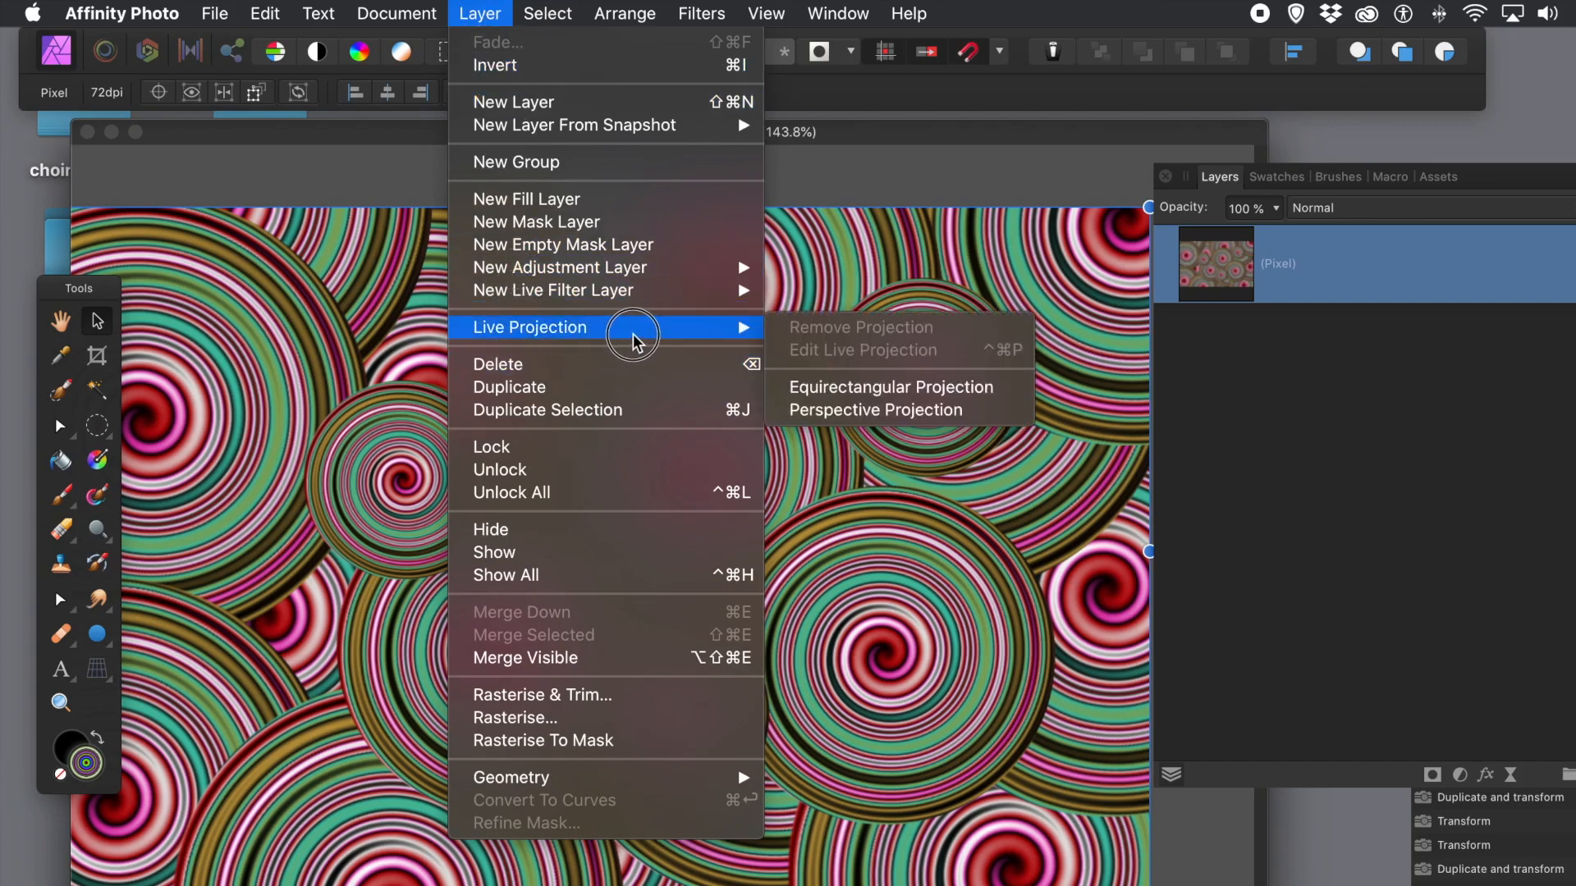
click(859, 401)
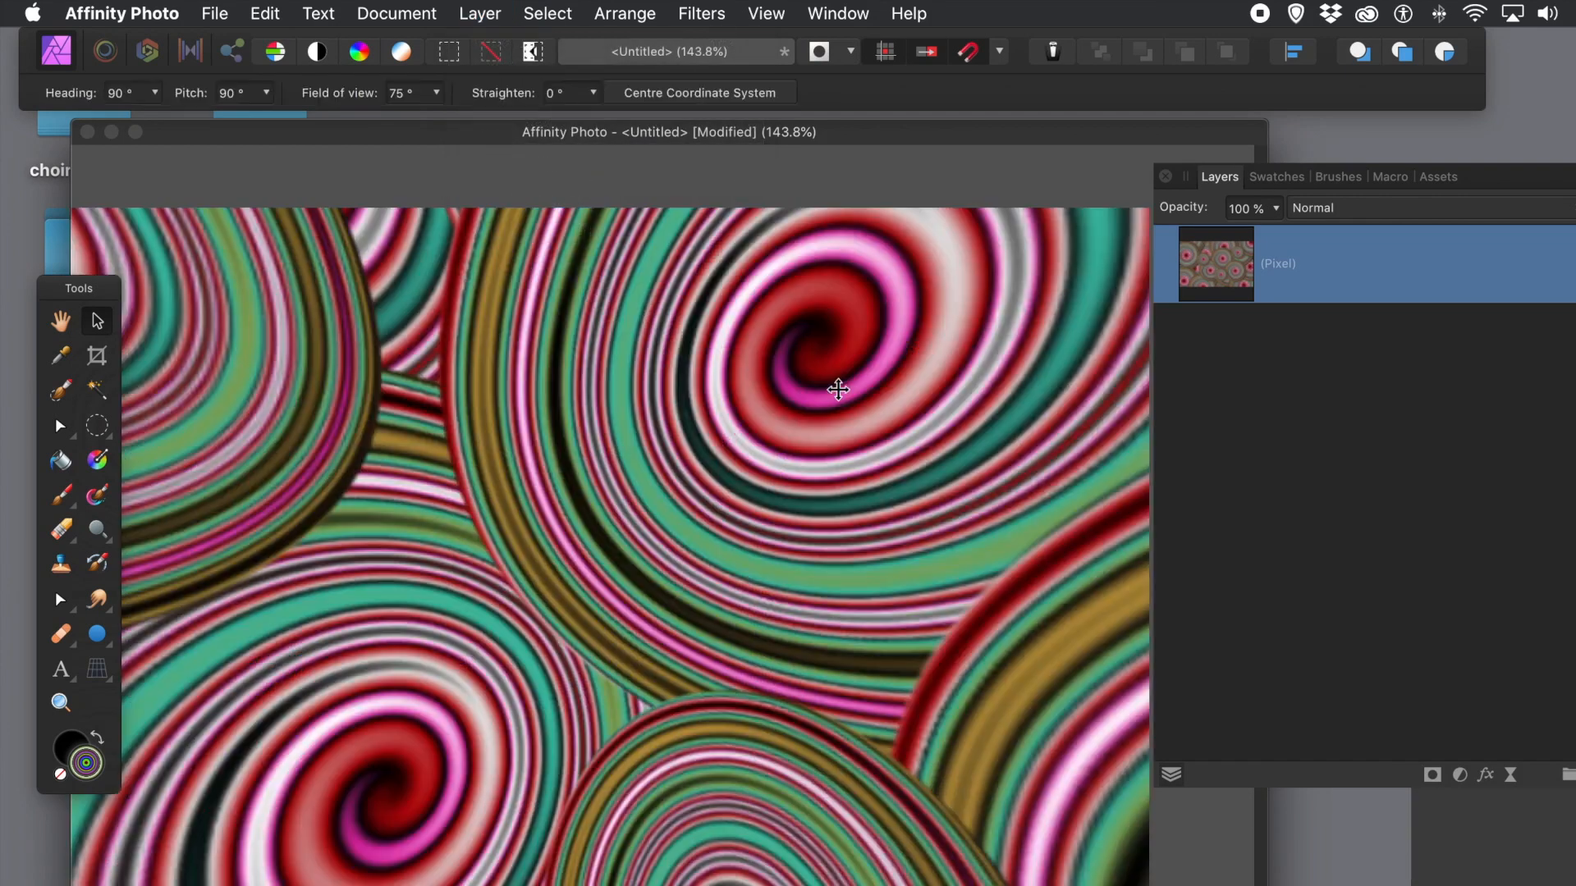
drag(759, 495, 876, 288)
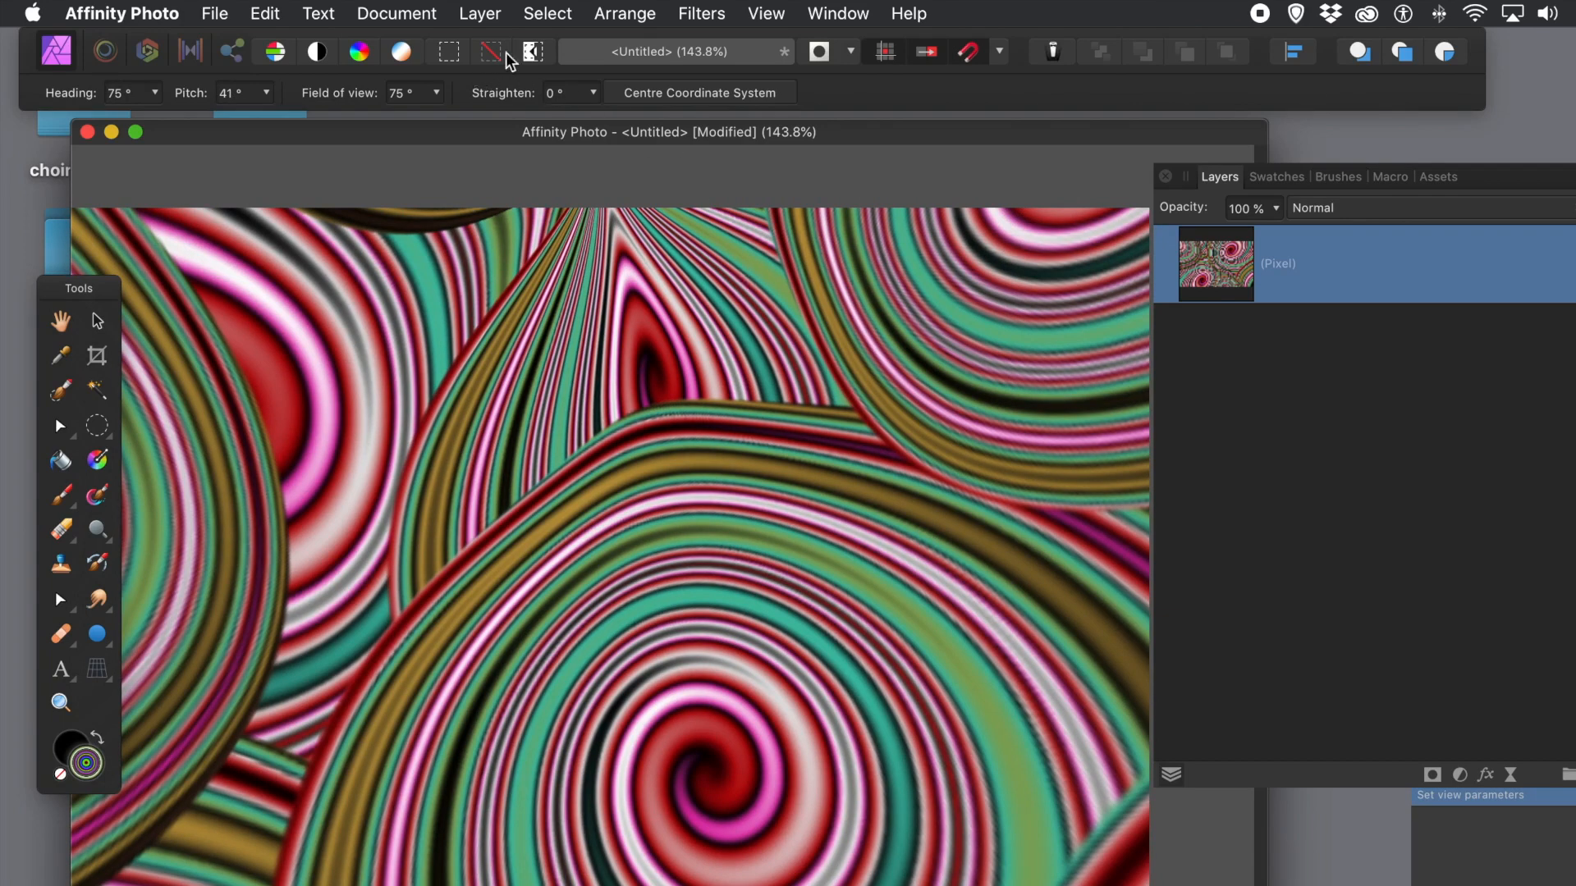
click(484, 14)
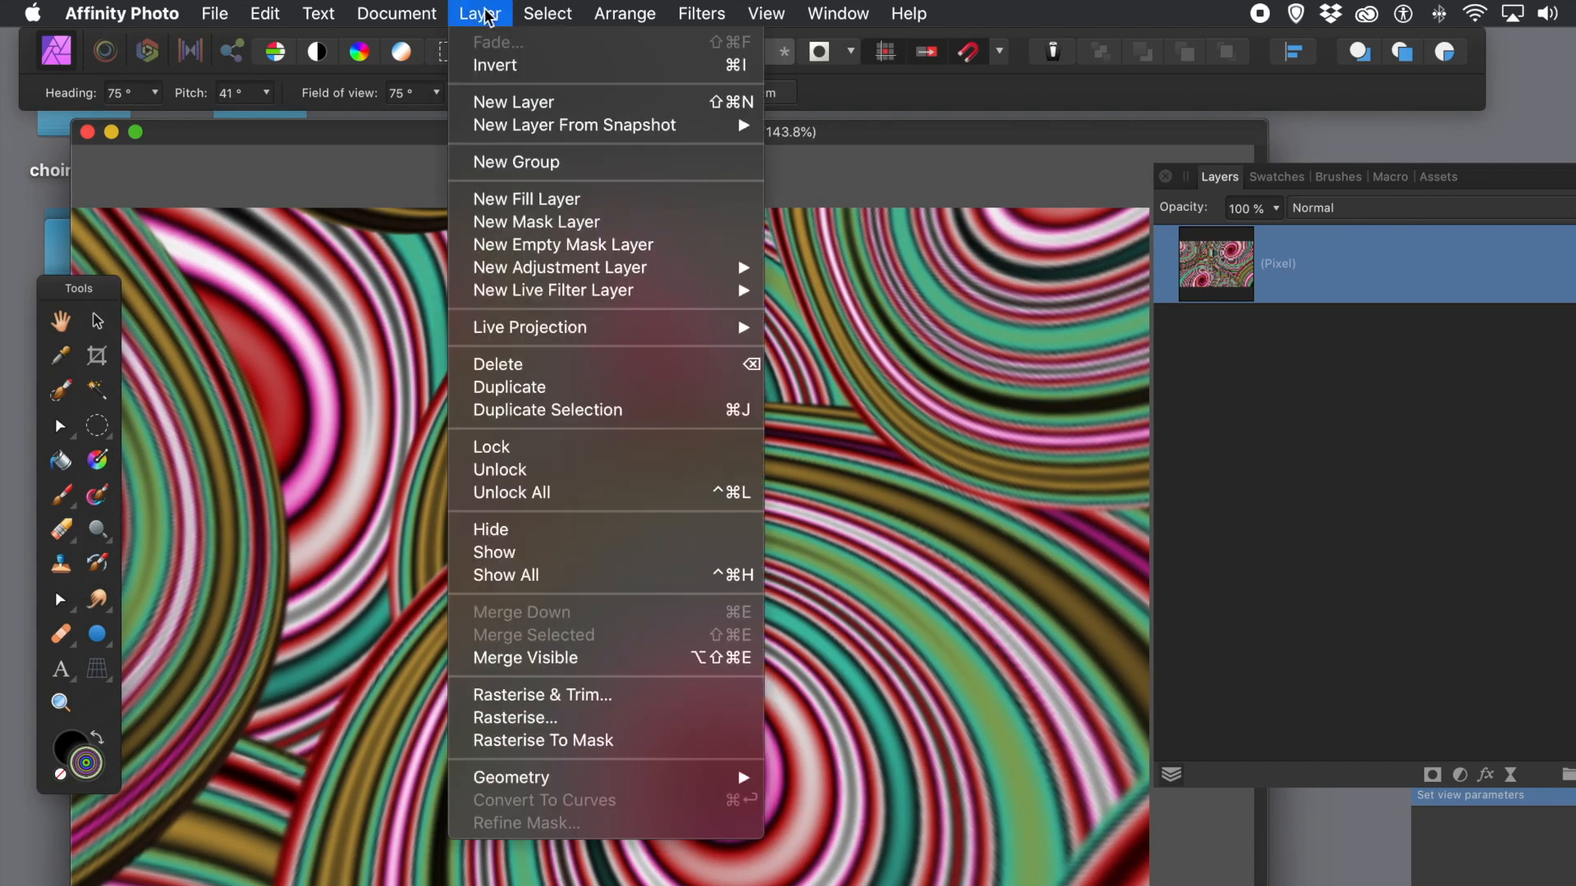
click(509, 718)
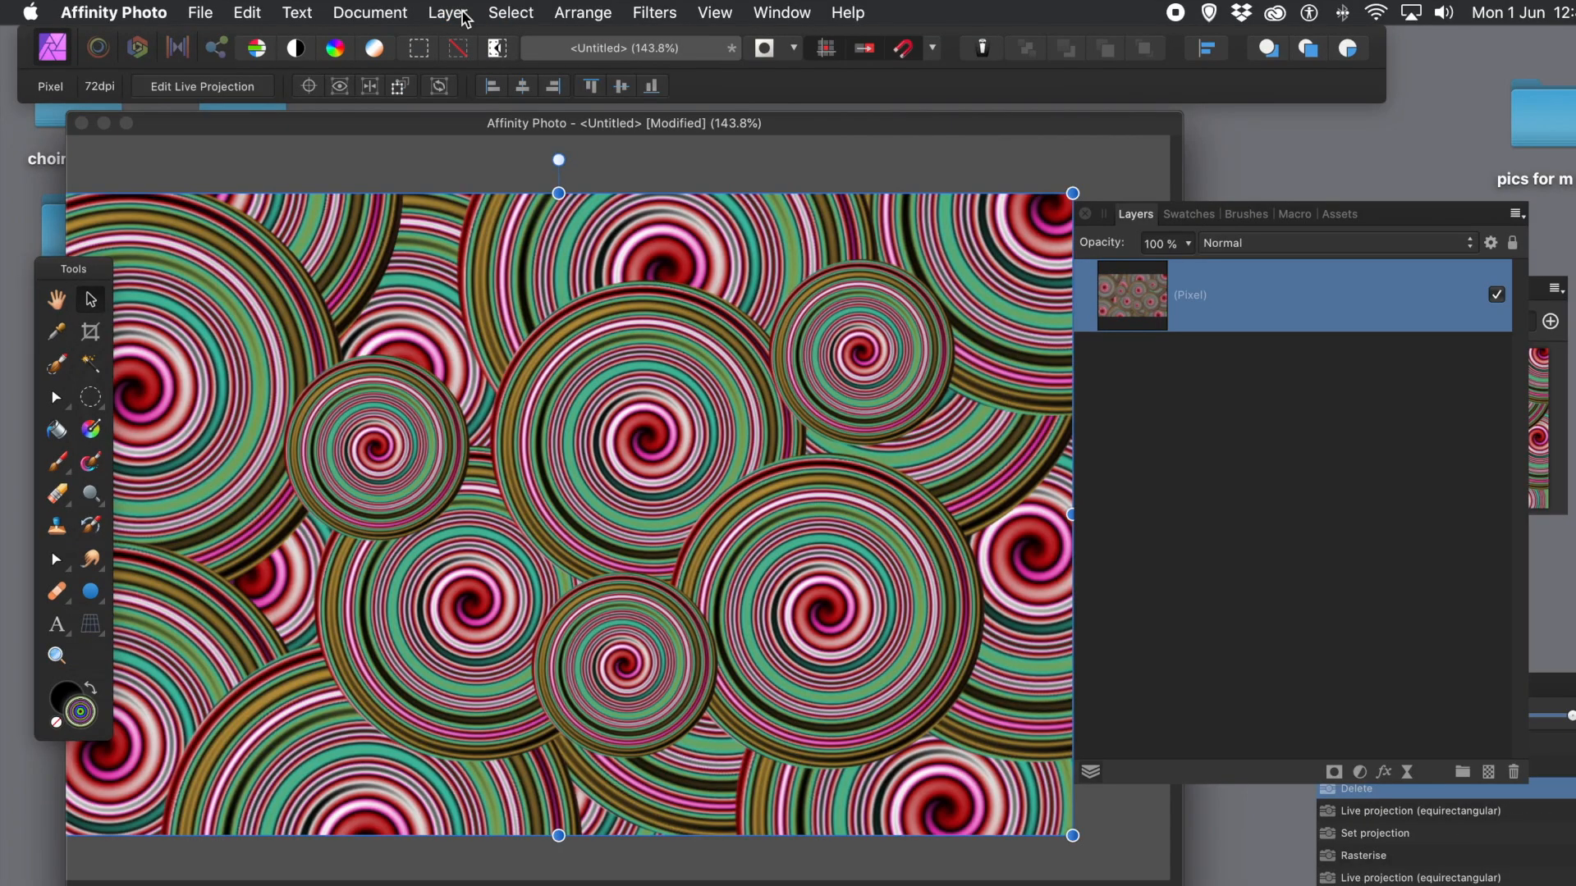
Step: Duplicate the merged swirl-pattern layer so two identical copies are stacked
click(448, 13)
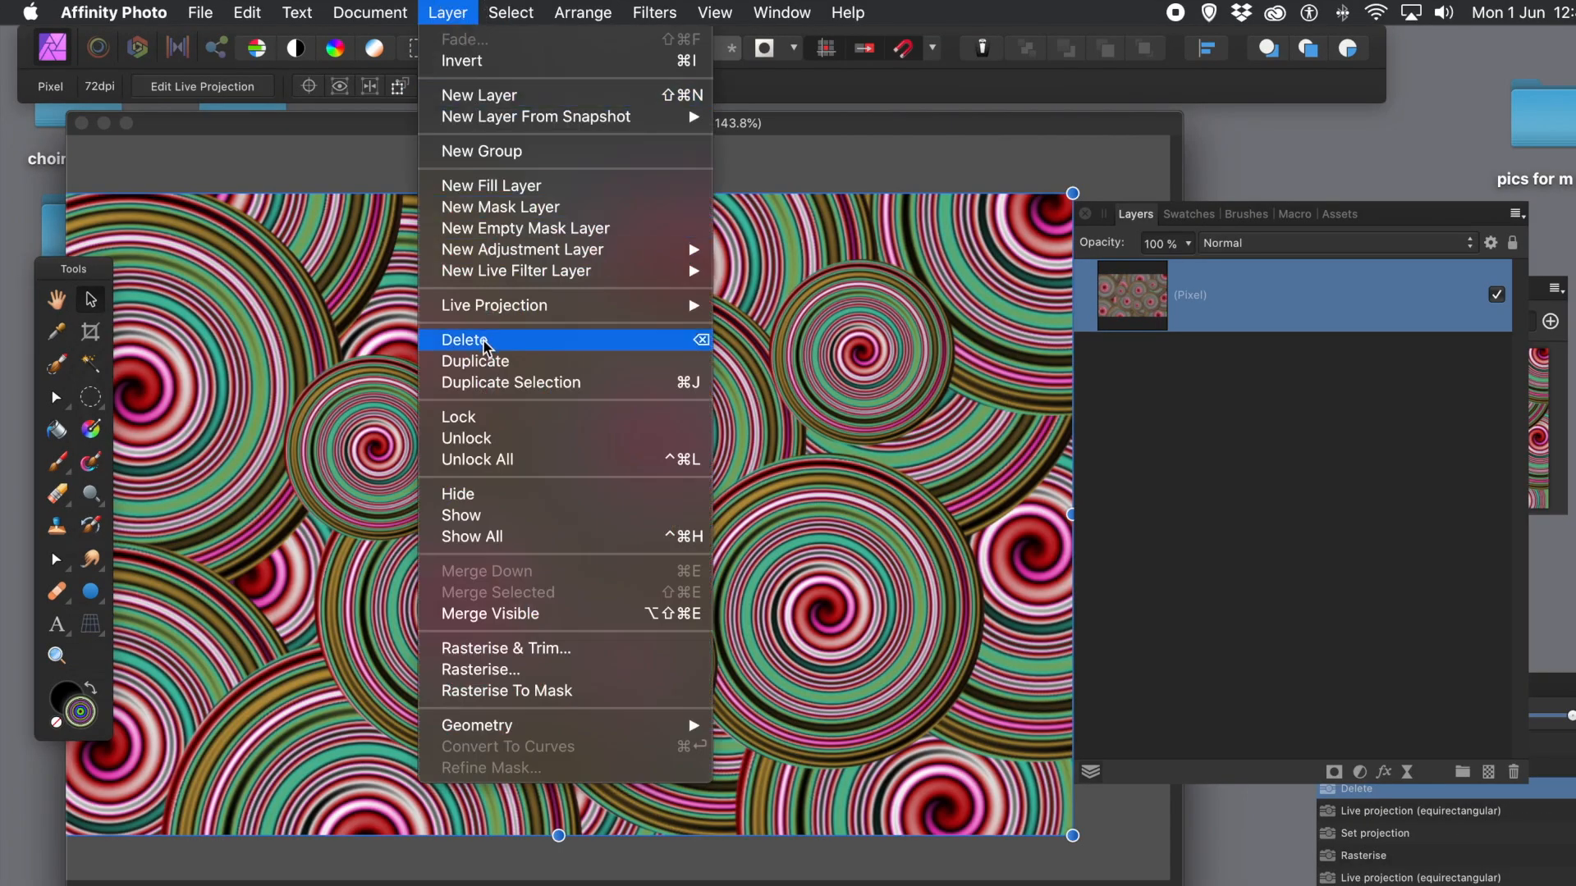
click(487, 361)
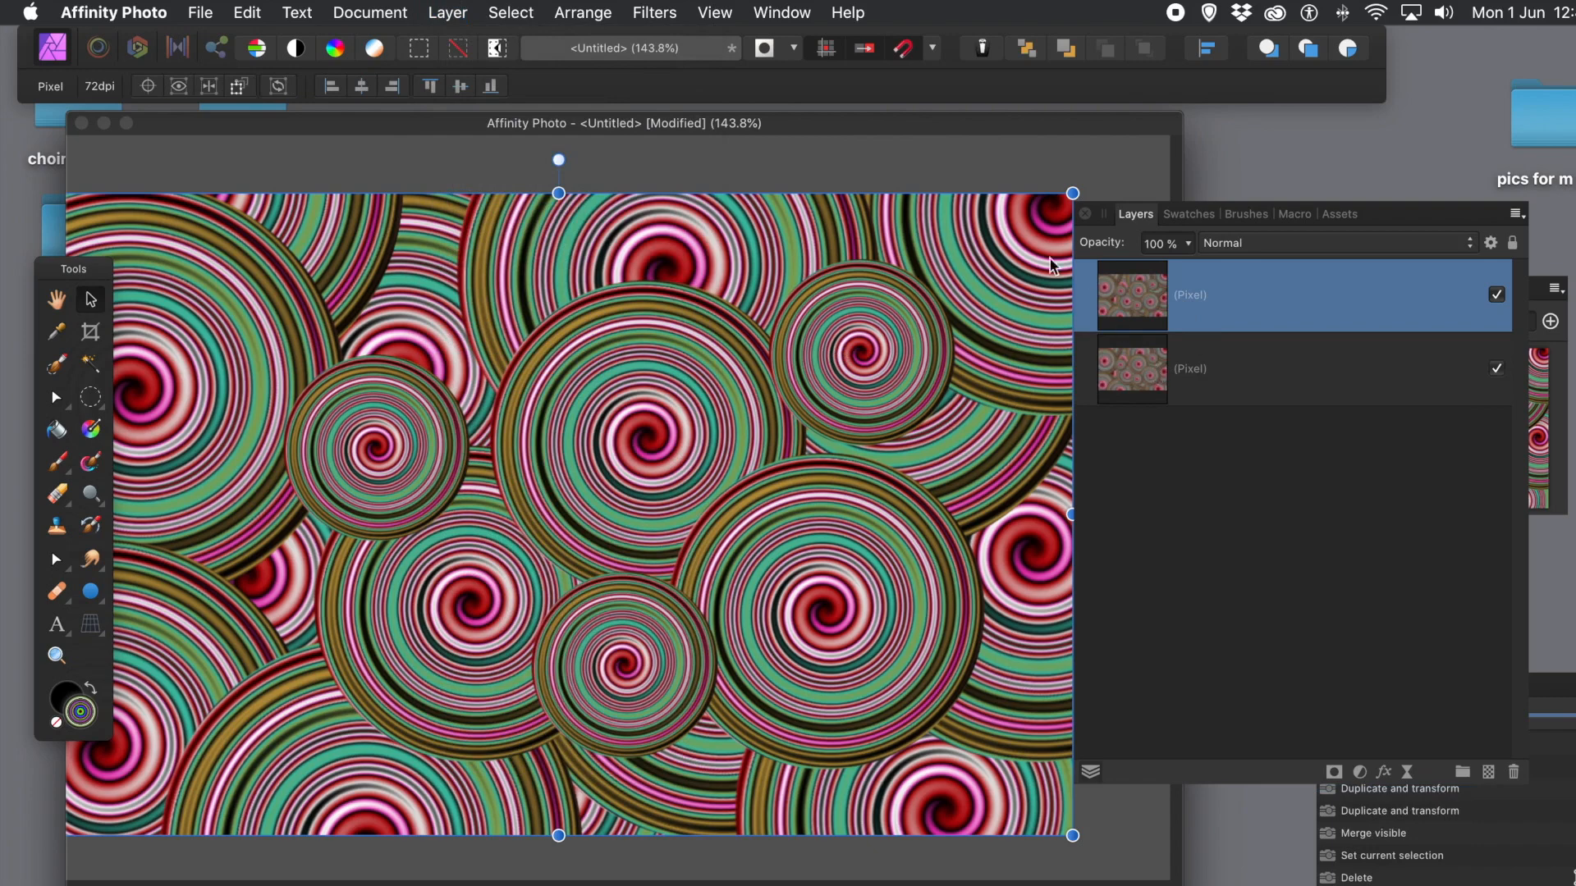
click(662, 15)
mouse_move(677, 123)
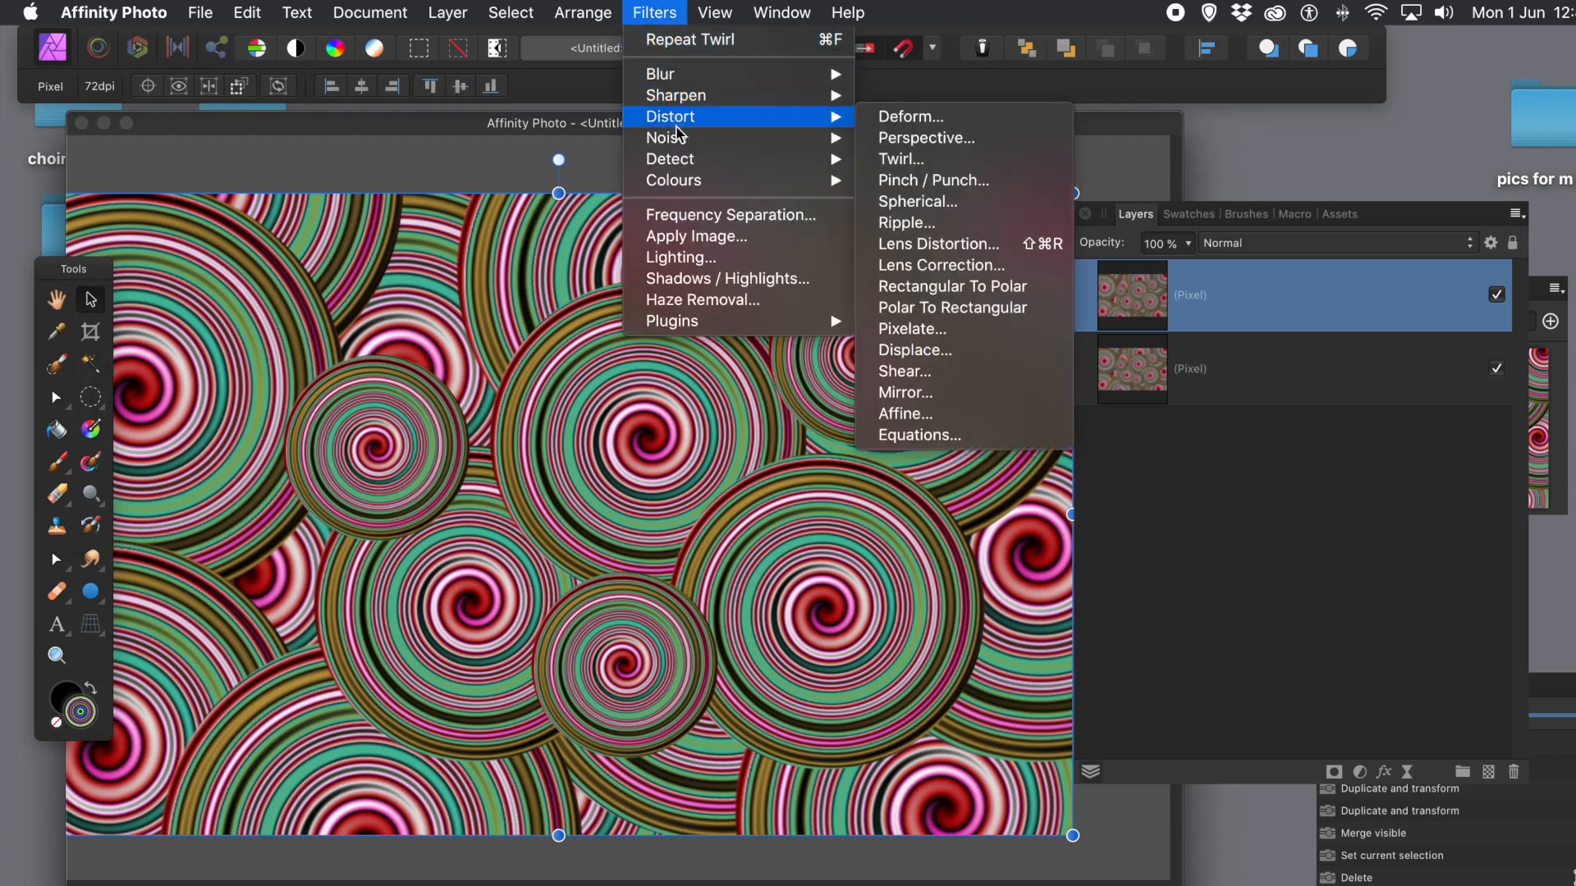
Step: Start a Deform on the top layer, pin four handles, pull two, and set Similarity constraint
click(916, 119)
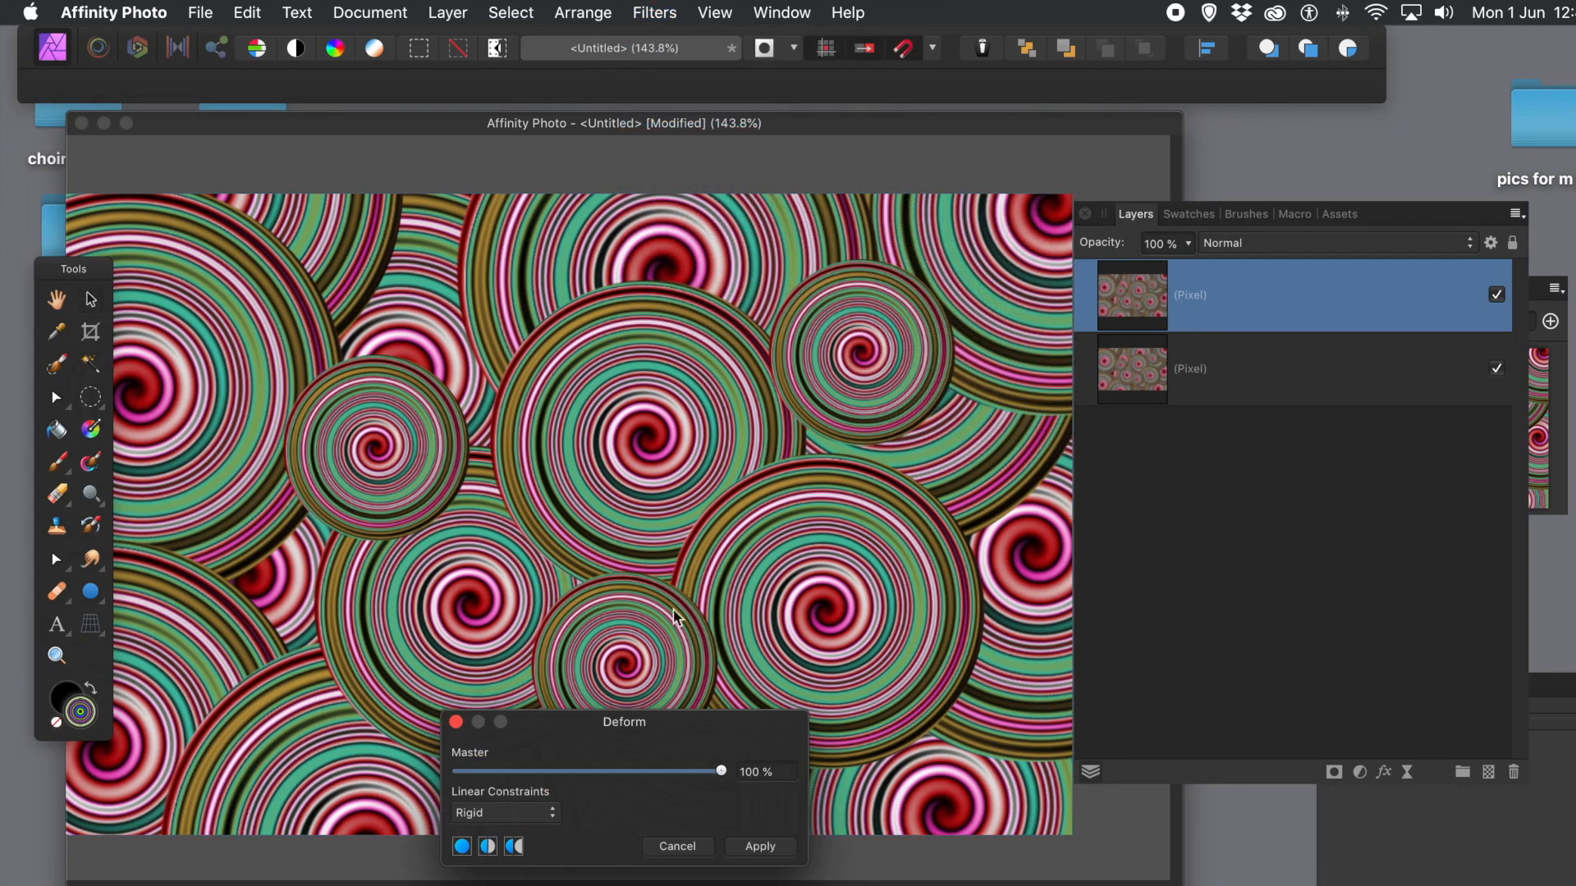
click(357, 373)
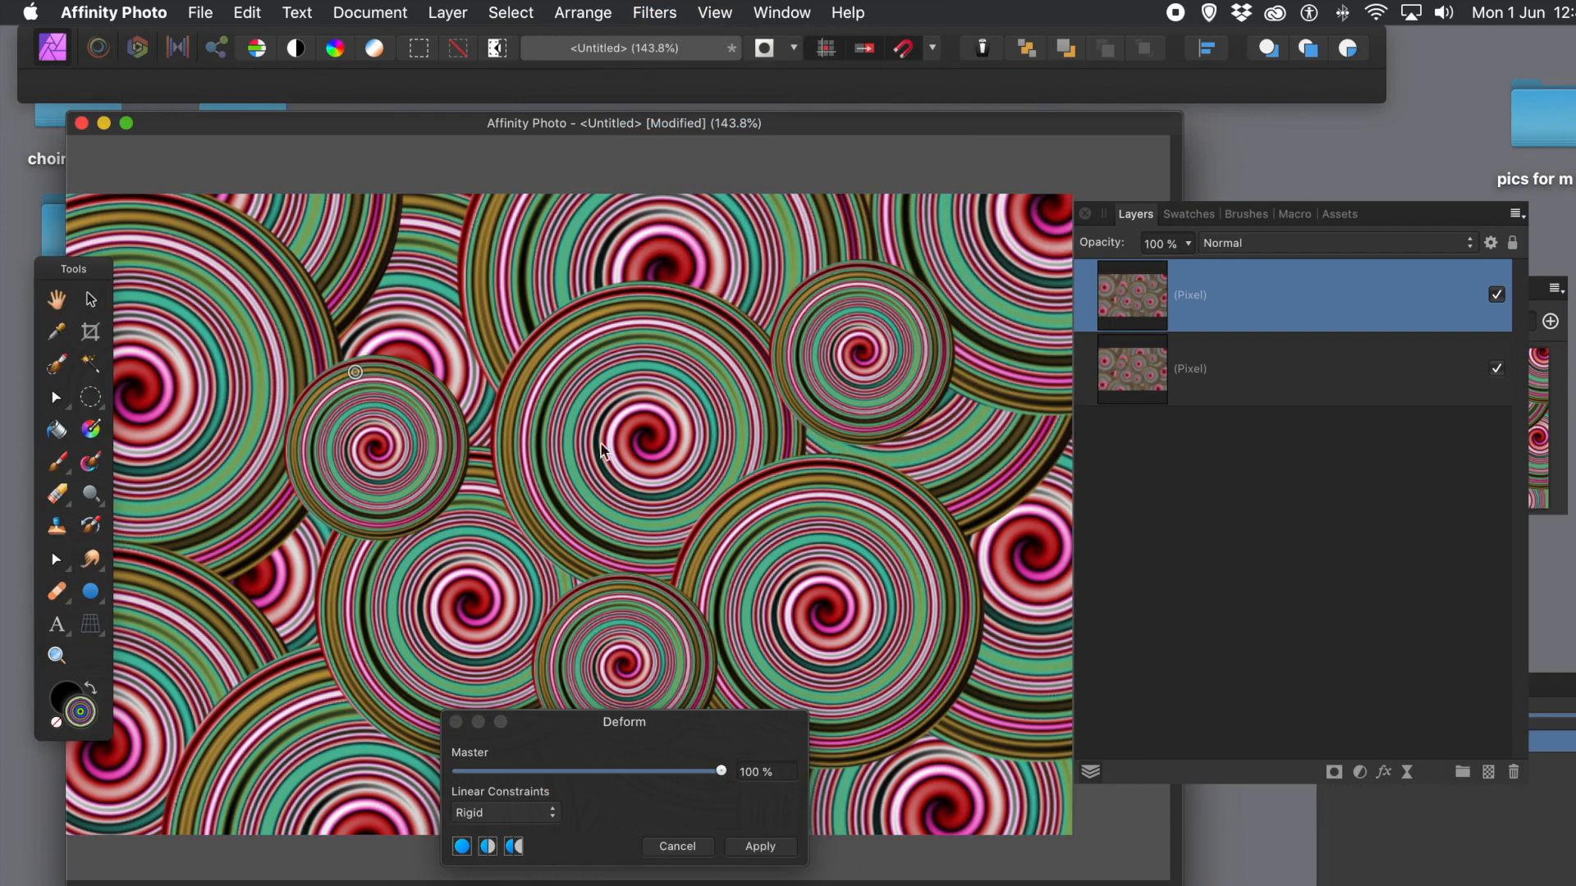
click(785, 476)
click(678, 605)
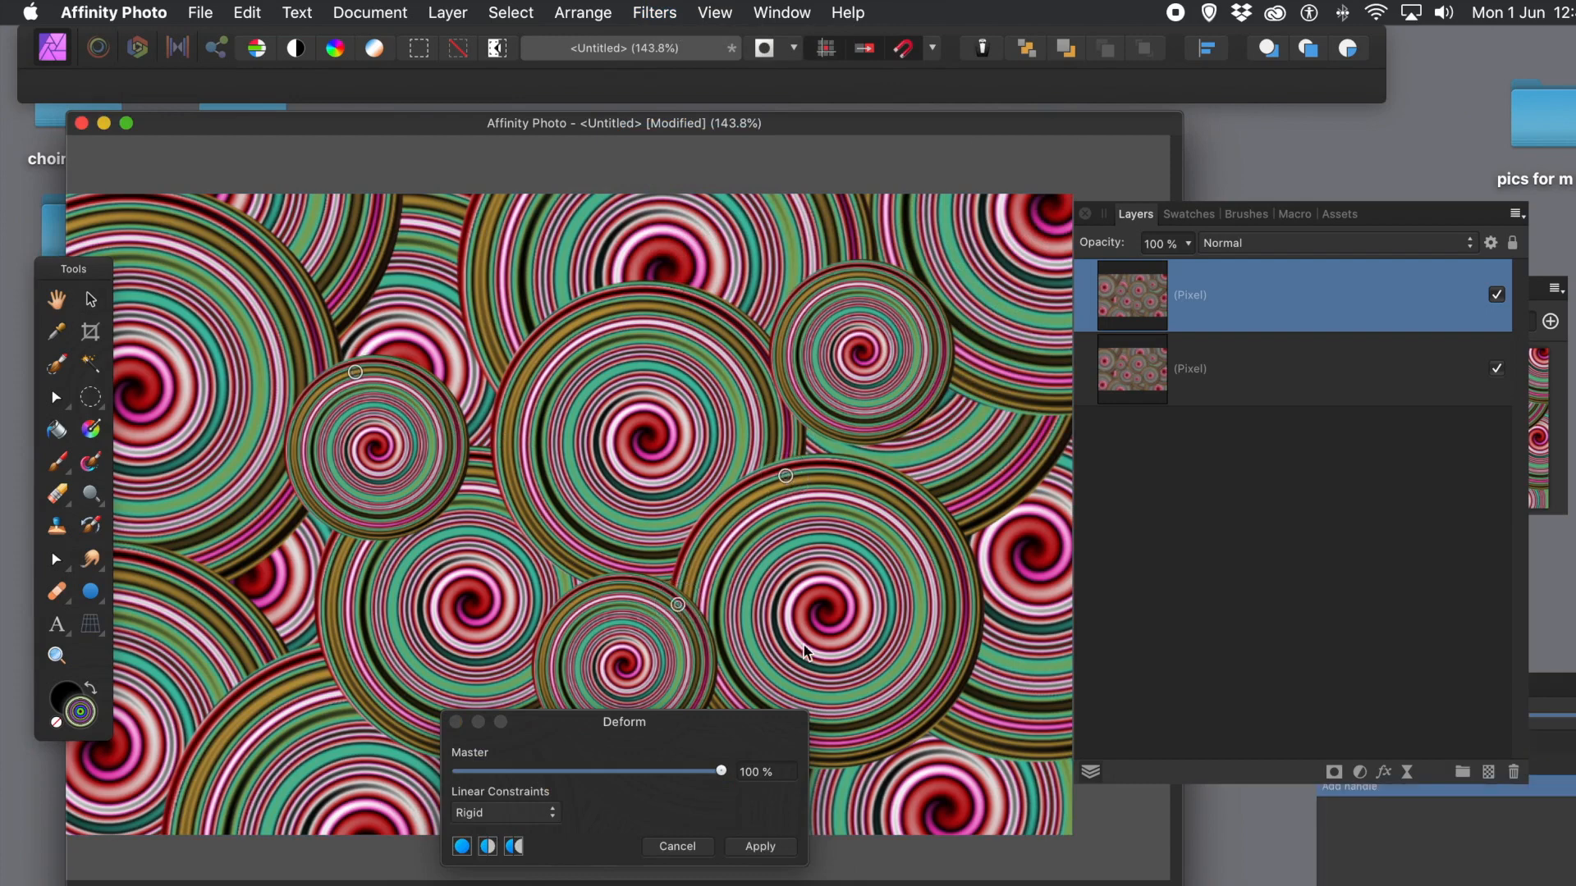
click(876, 665)
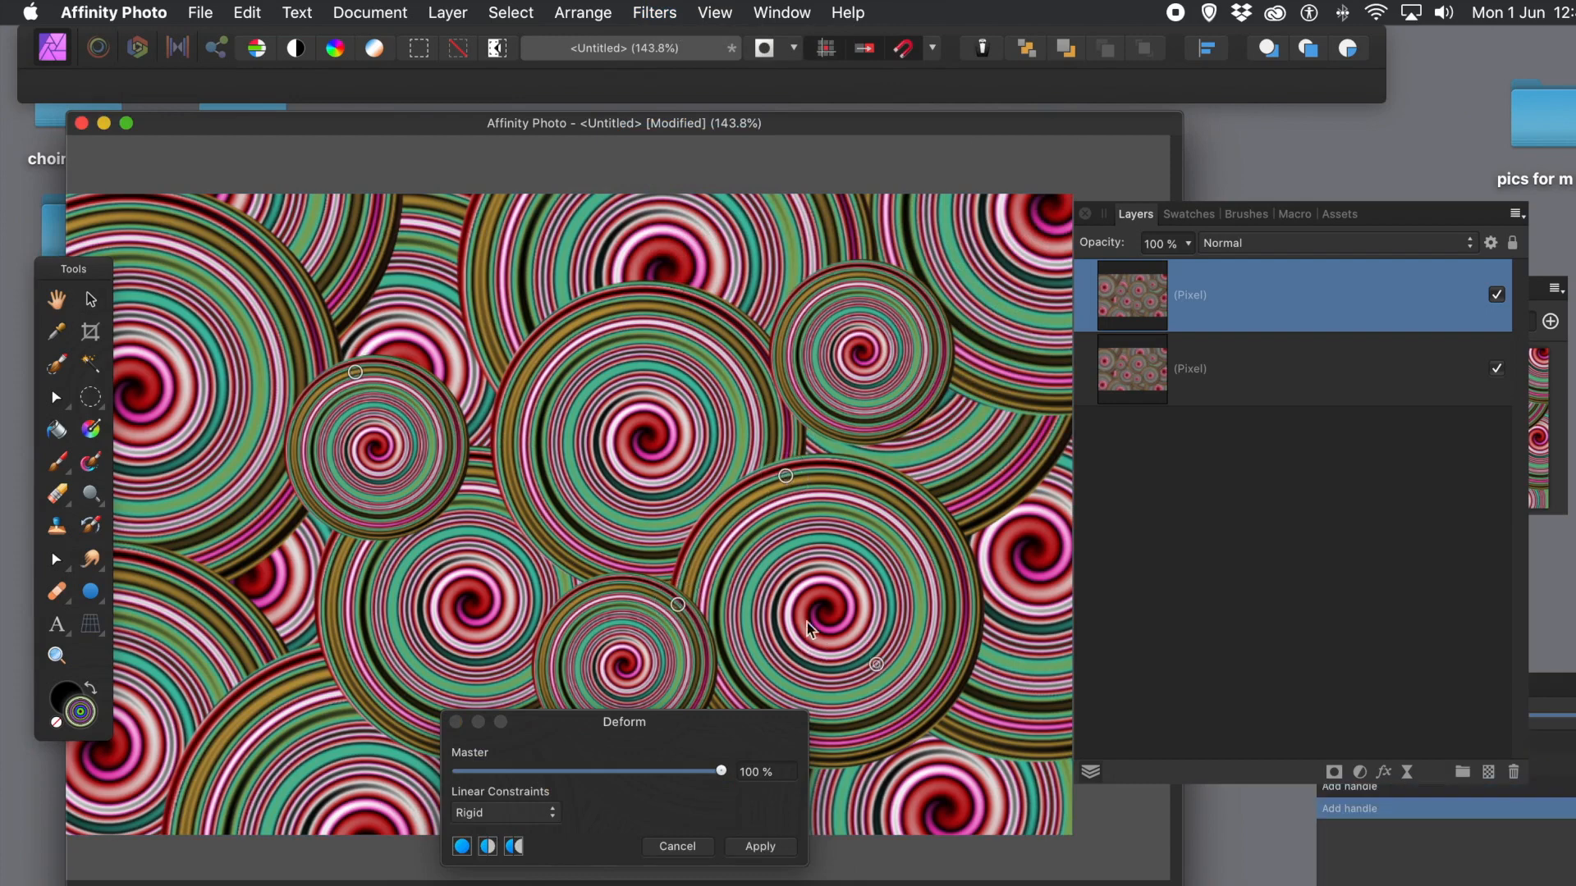
click(389, 622)
drag(389, 622, 725, 400)
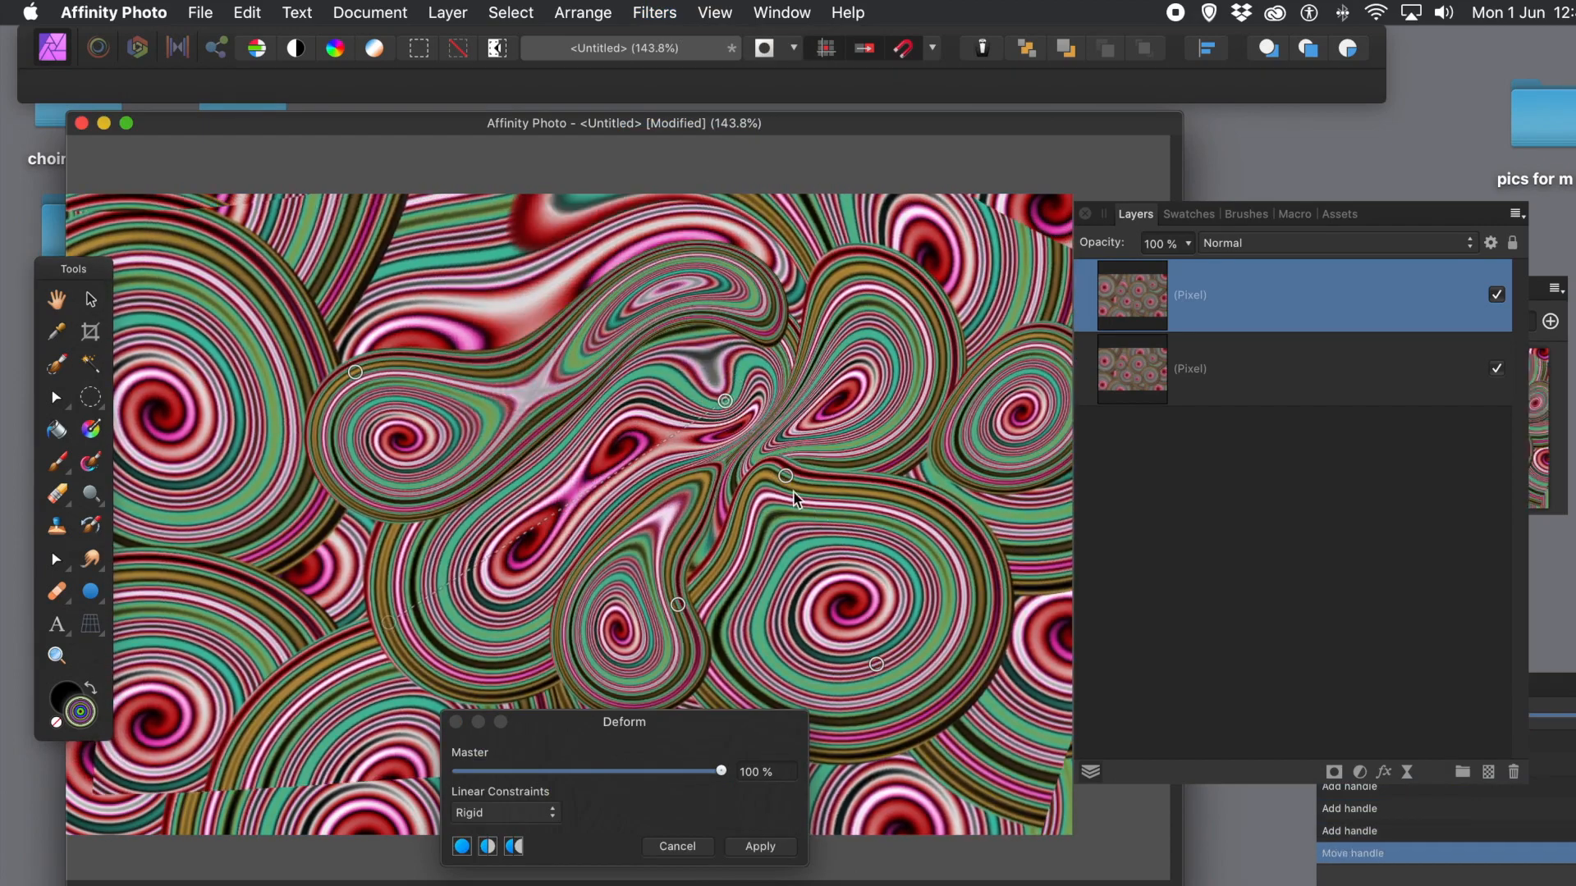
drag(786, 484, 525, 642)
click(496, 812)
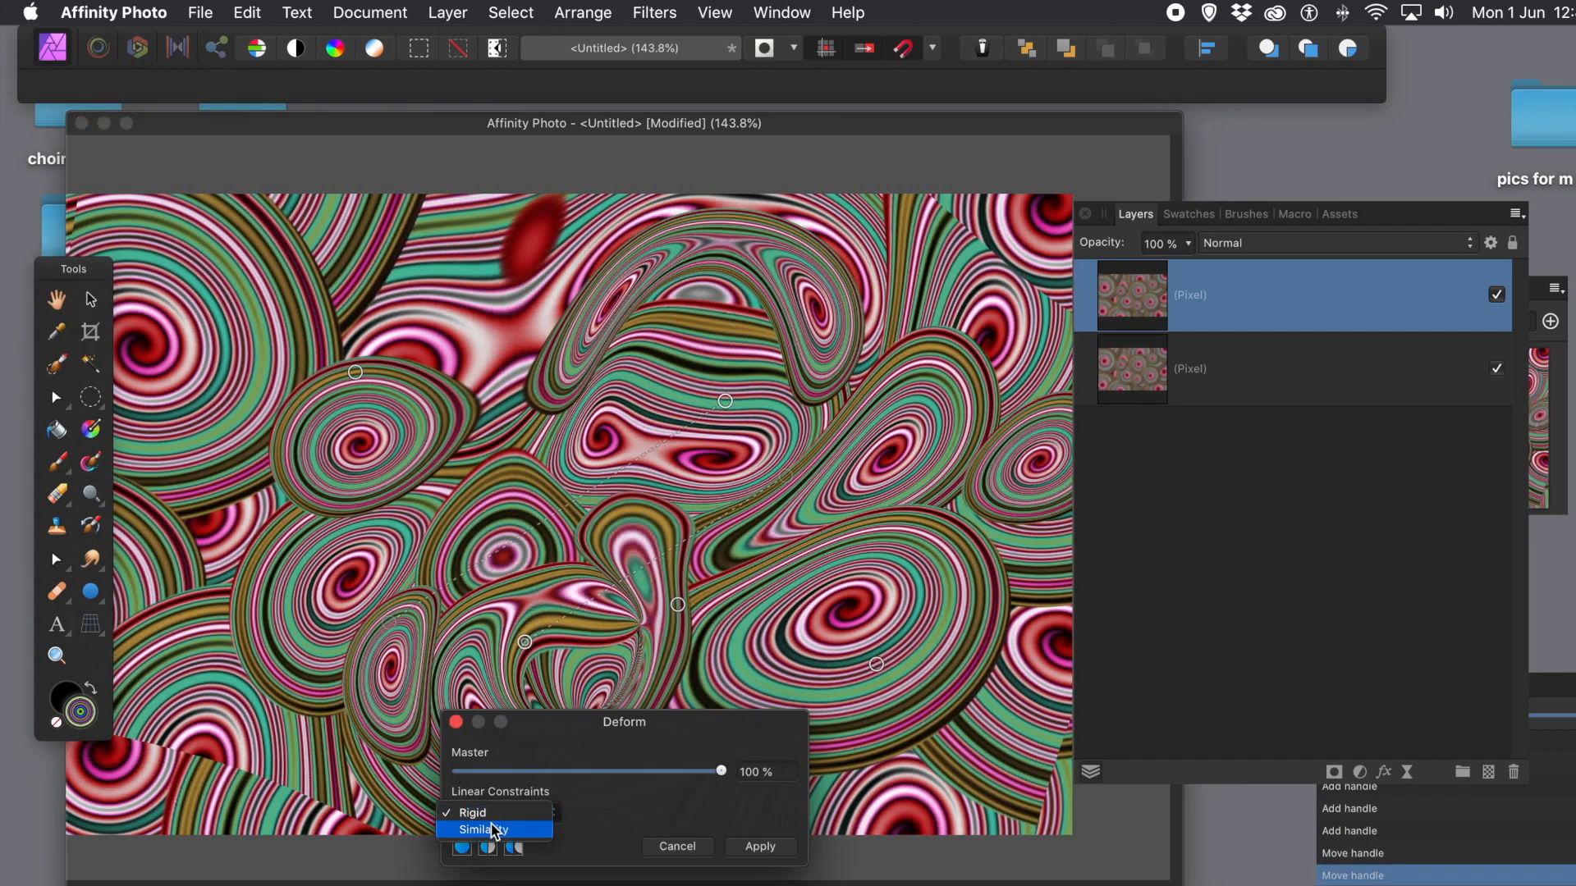
click(493, 830)
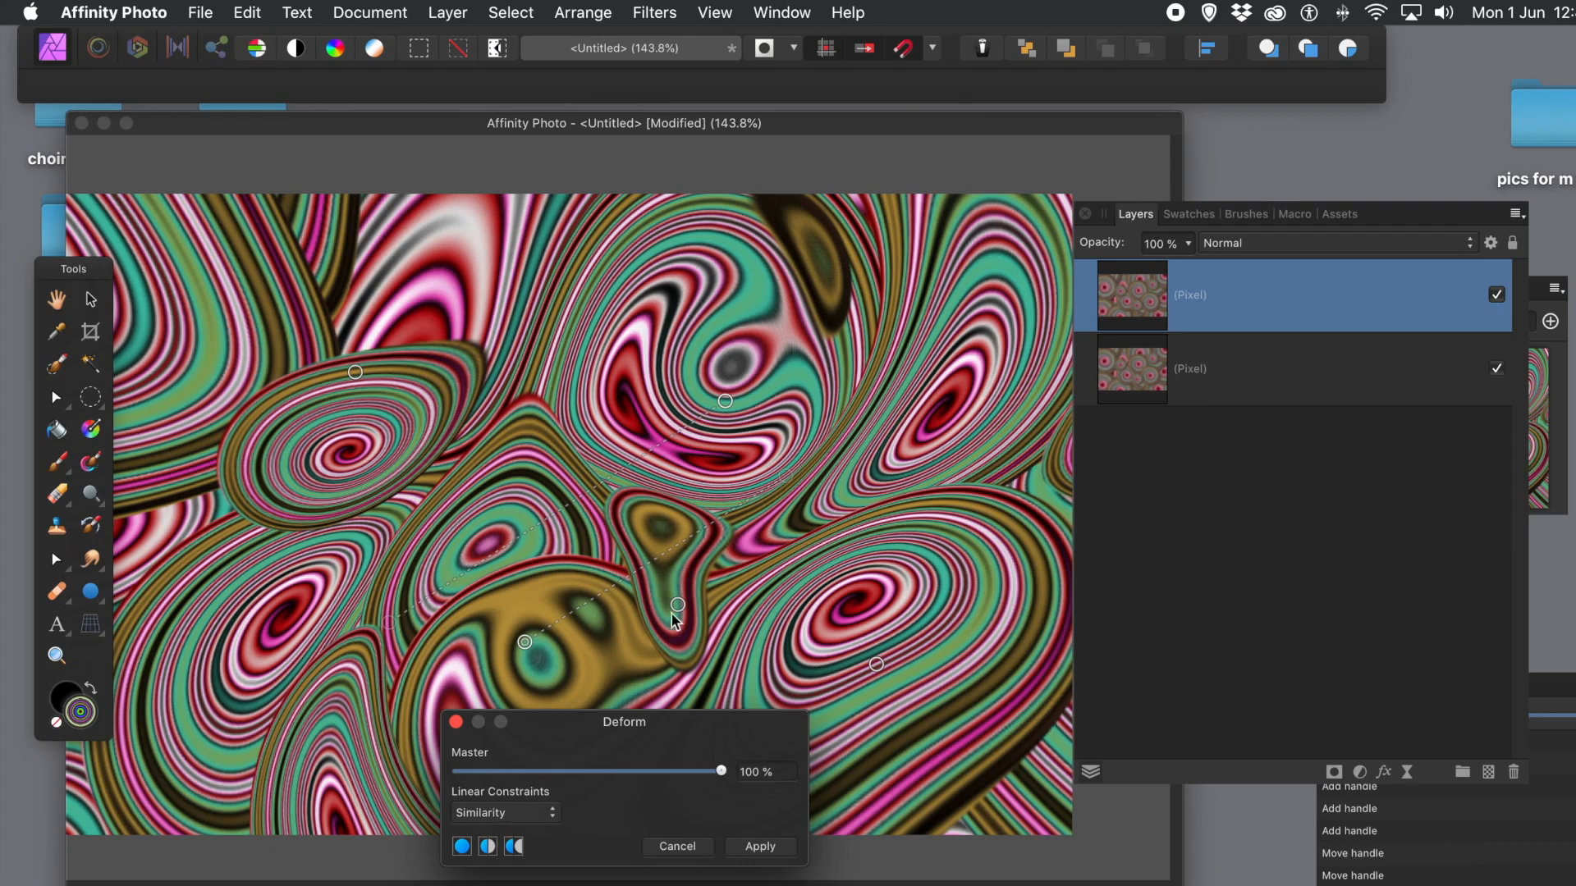
Step: Add and drag handles to twist the swirls toward the upper left and down the left side
drag(688, 616, 947, 713)
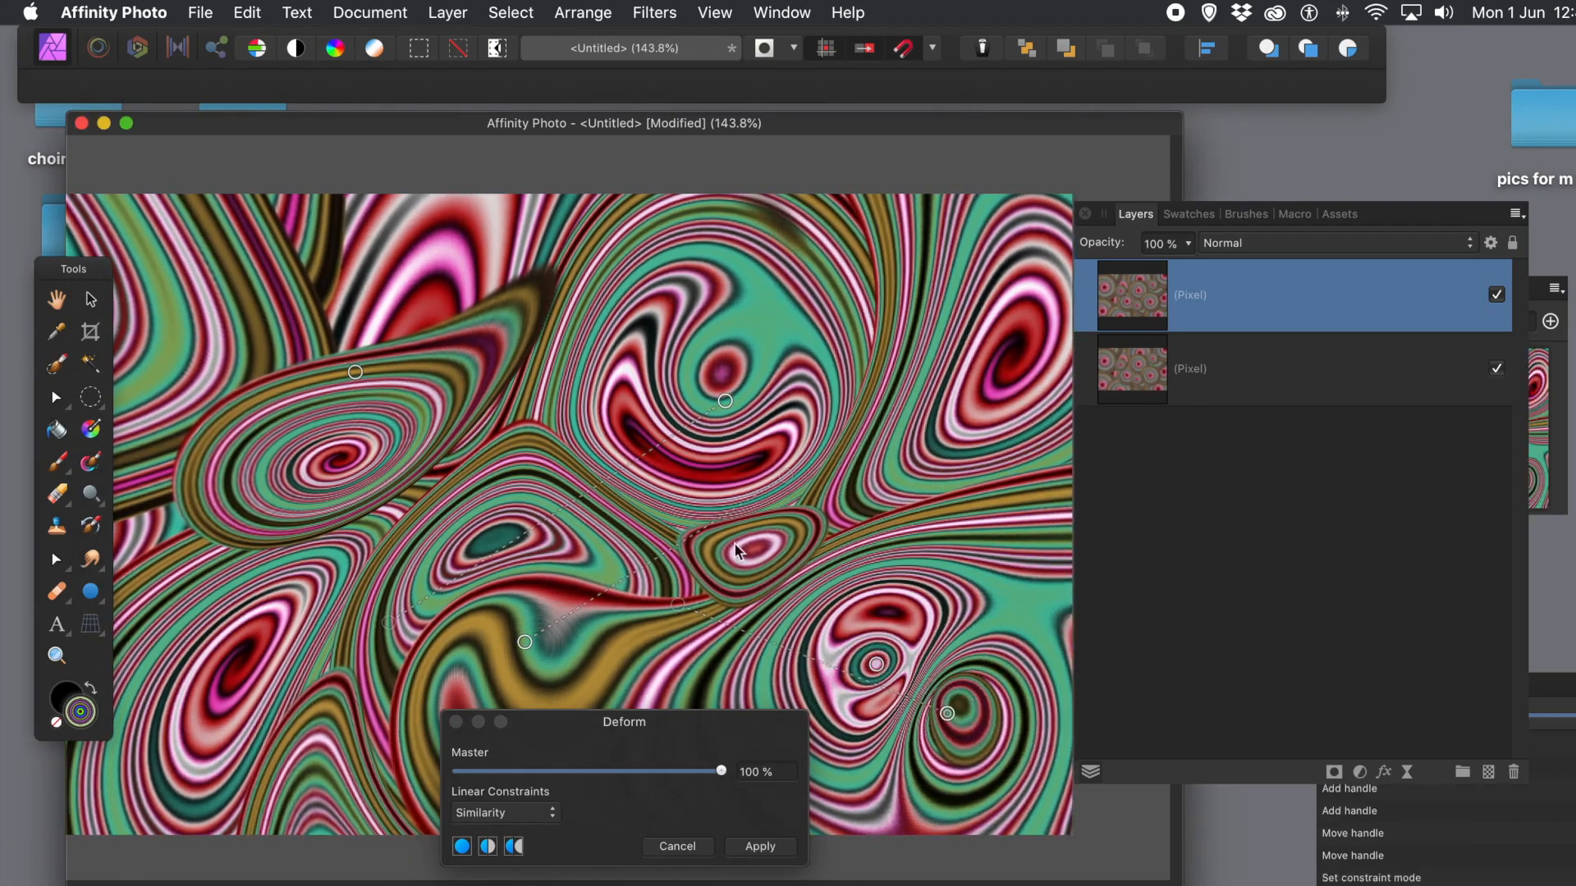
click(619, 509)
drag(619, 509, 148, 211)
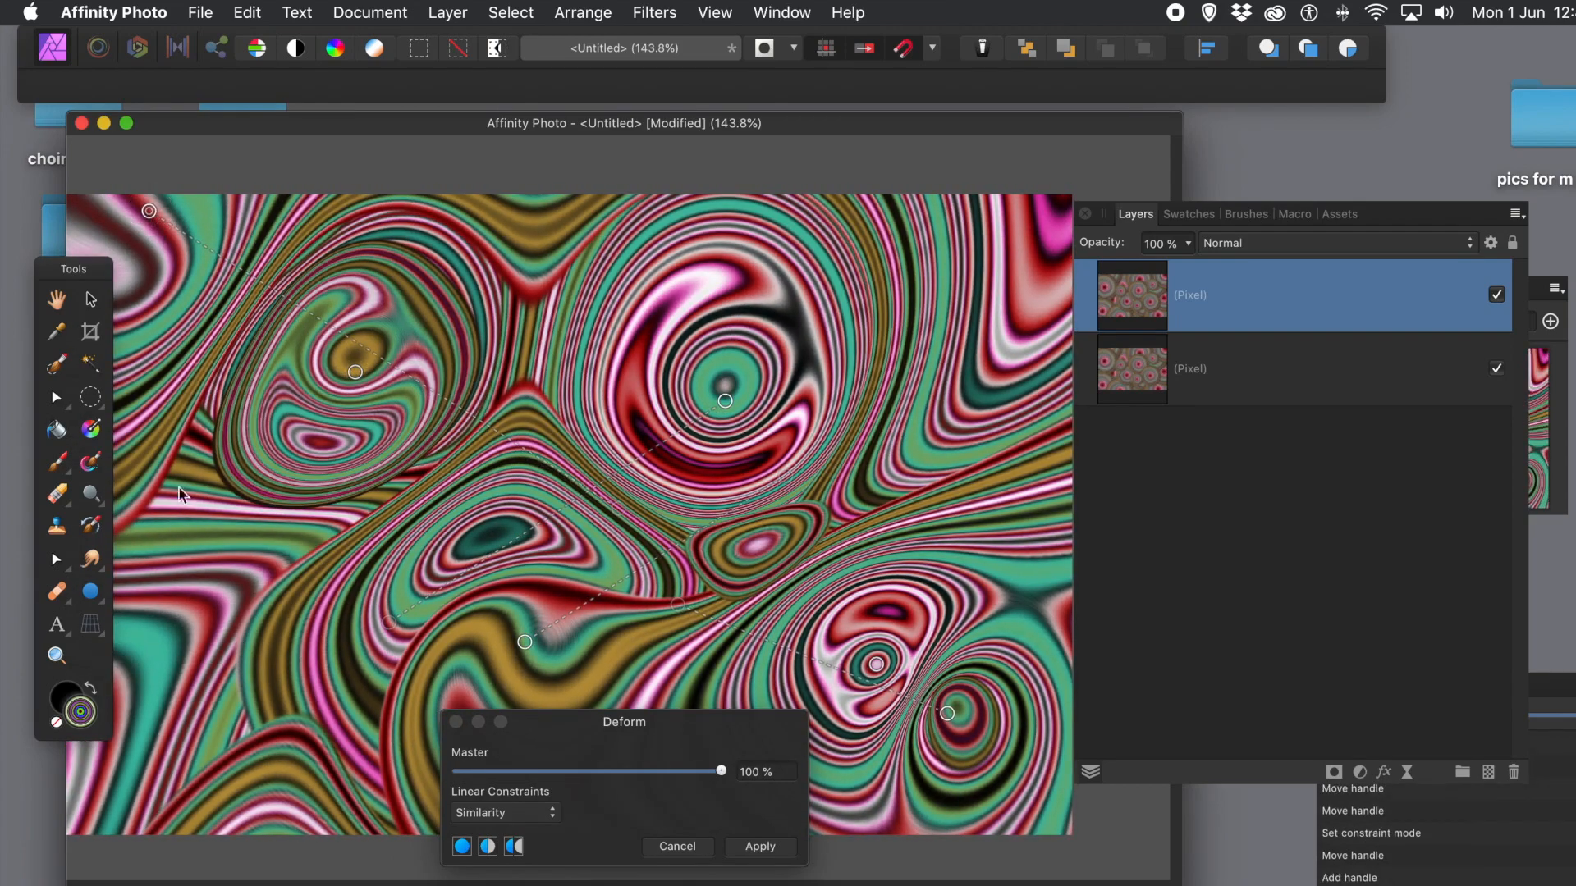
click(184, 493)
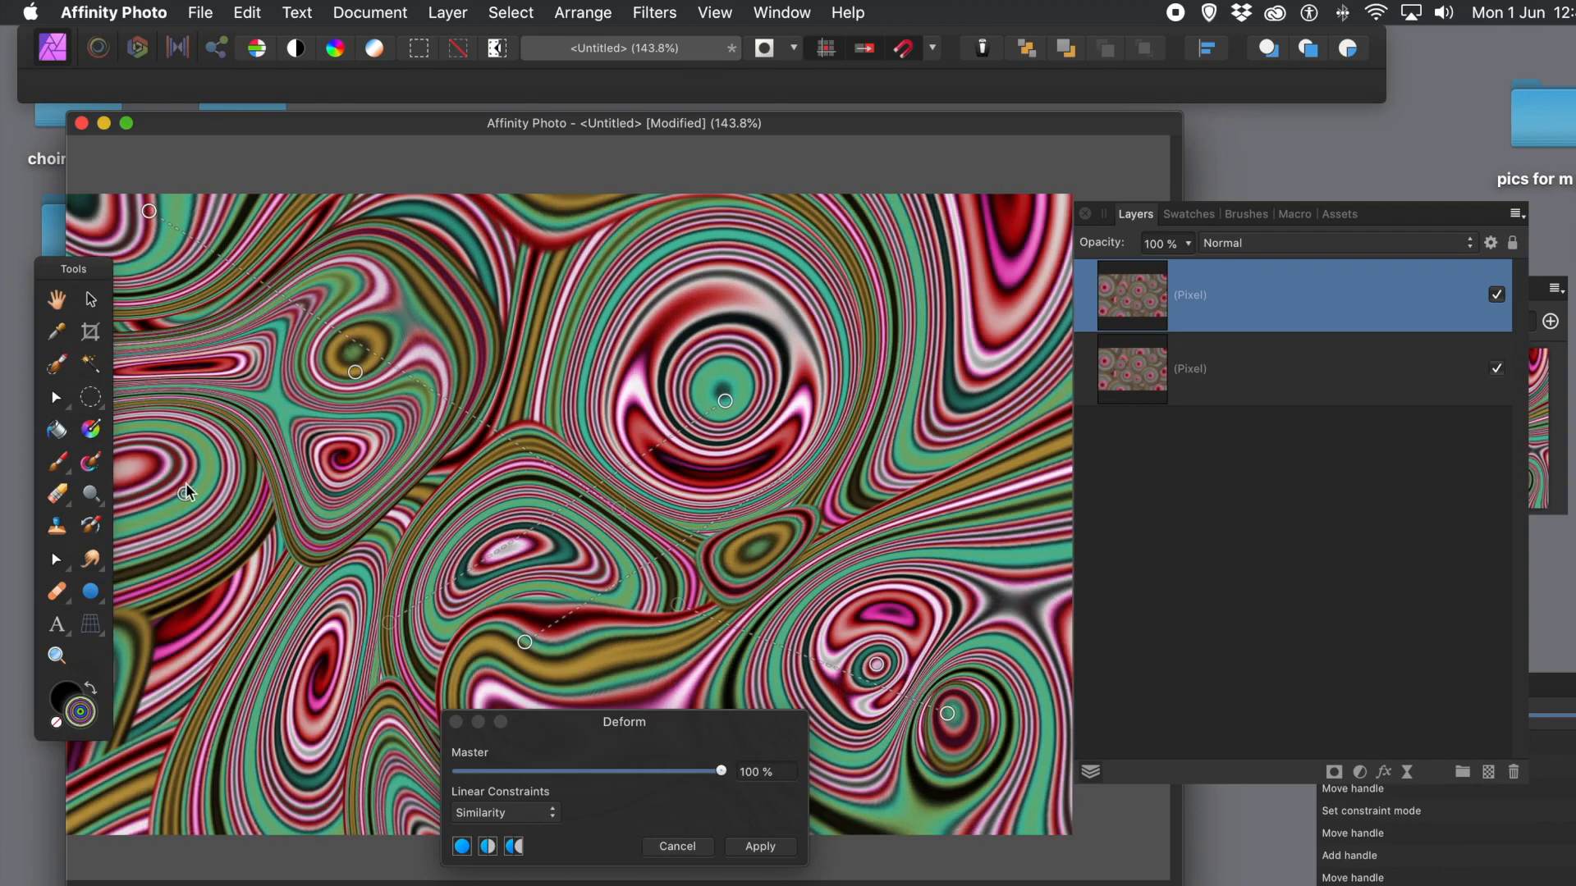
drag(184, 493, 180, 833)
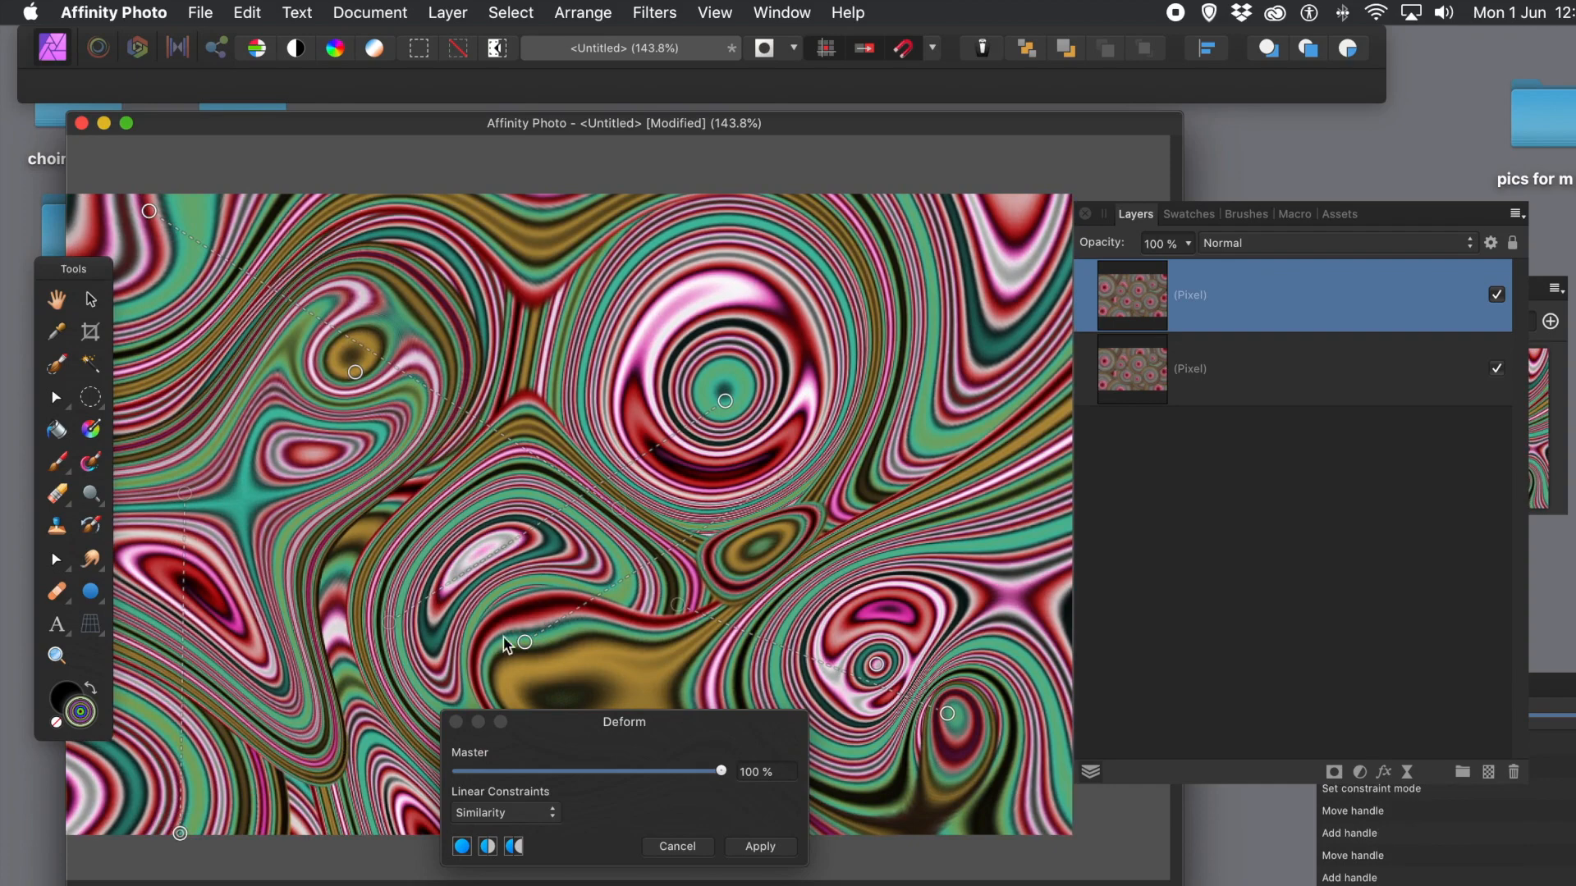
click(560, 600)
drag(560, 600, 588, 577)
Step: Pull further handles left, right and toward the lower right, then apply the Deform
click(568, 406)
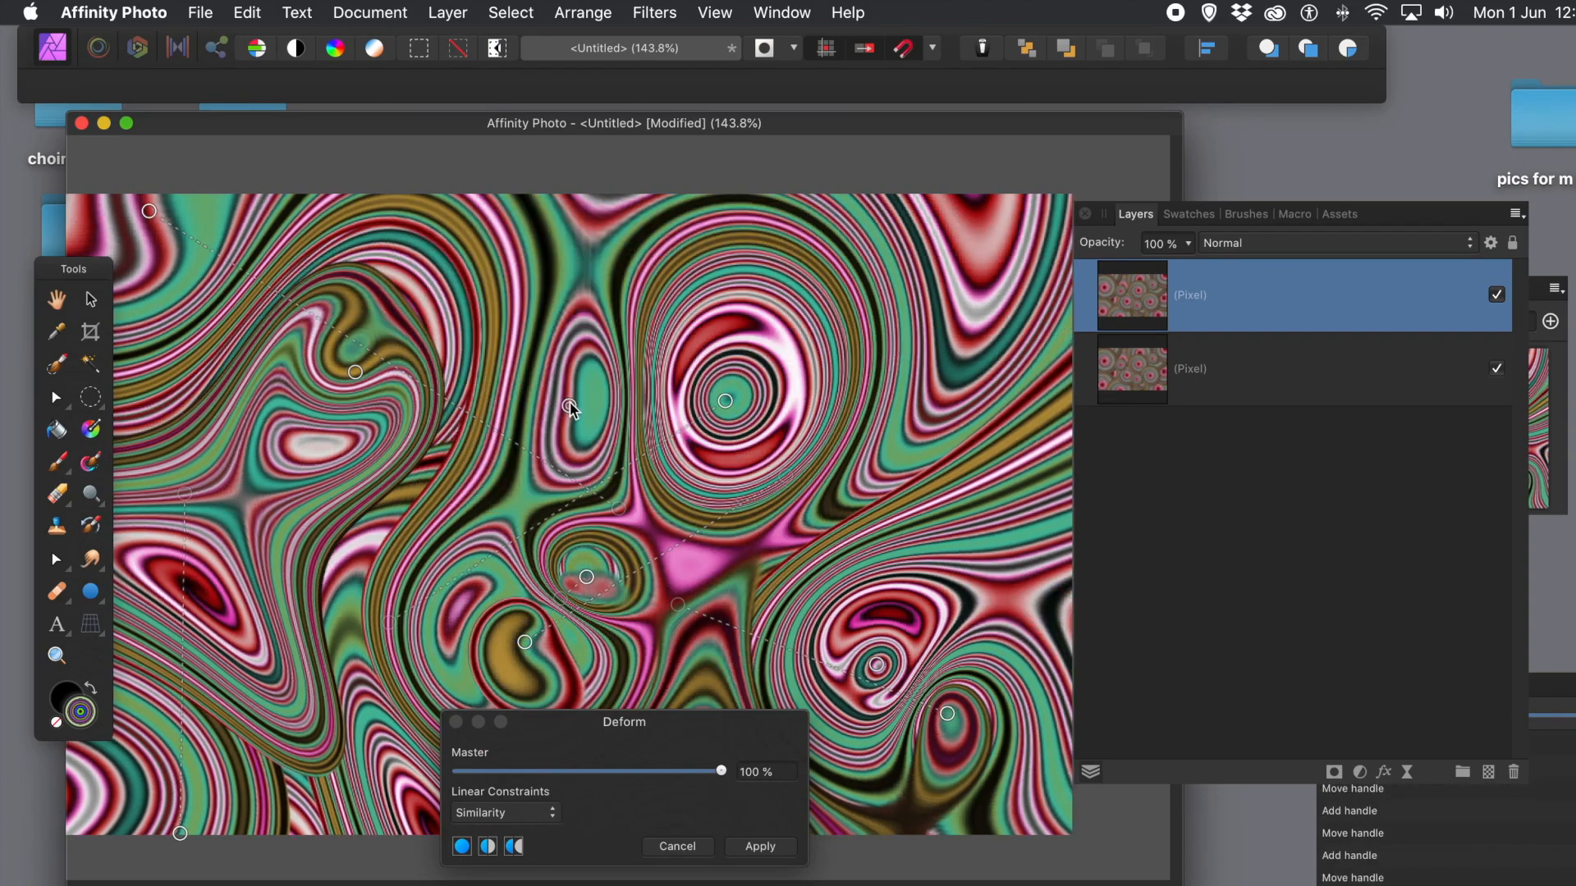
drag(568, 405, 307, 483)
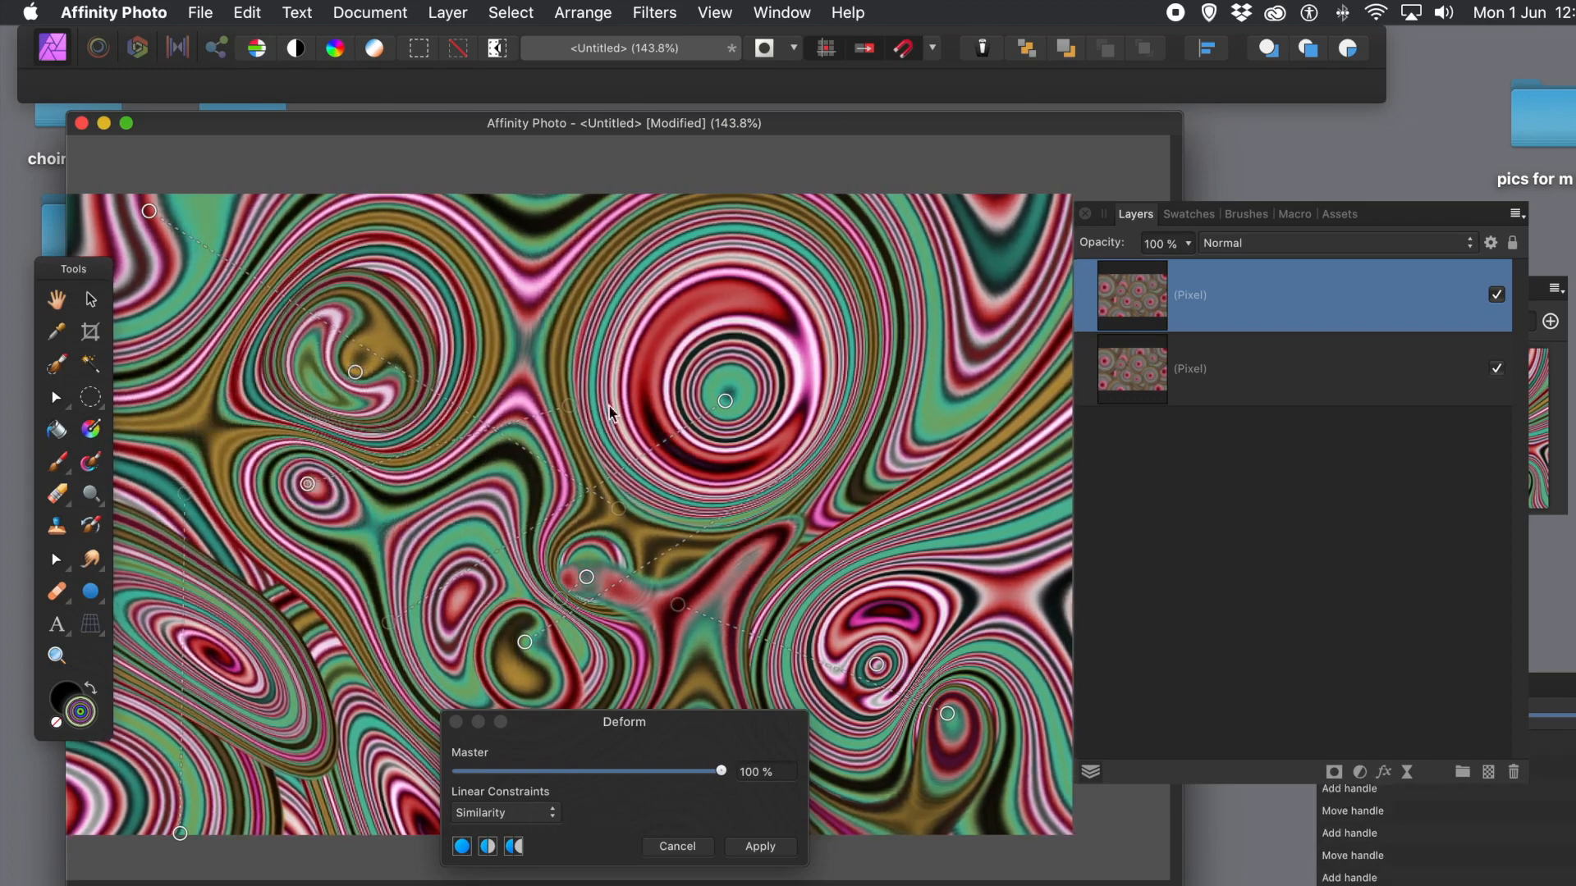
click(682, 320)
drag(683, 322, 951, 300)
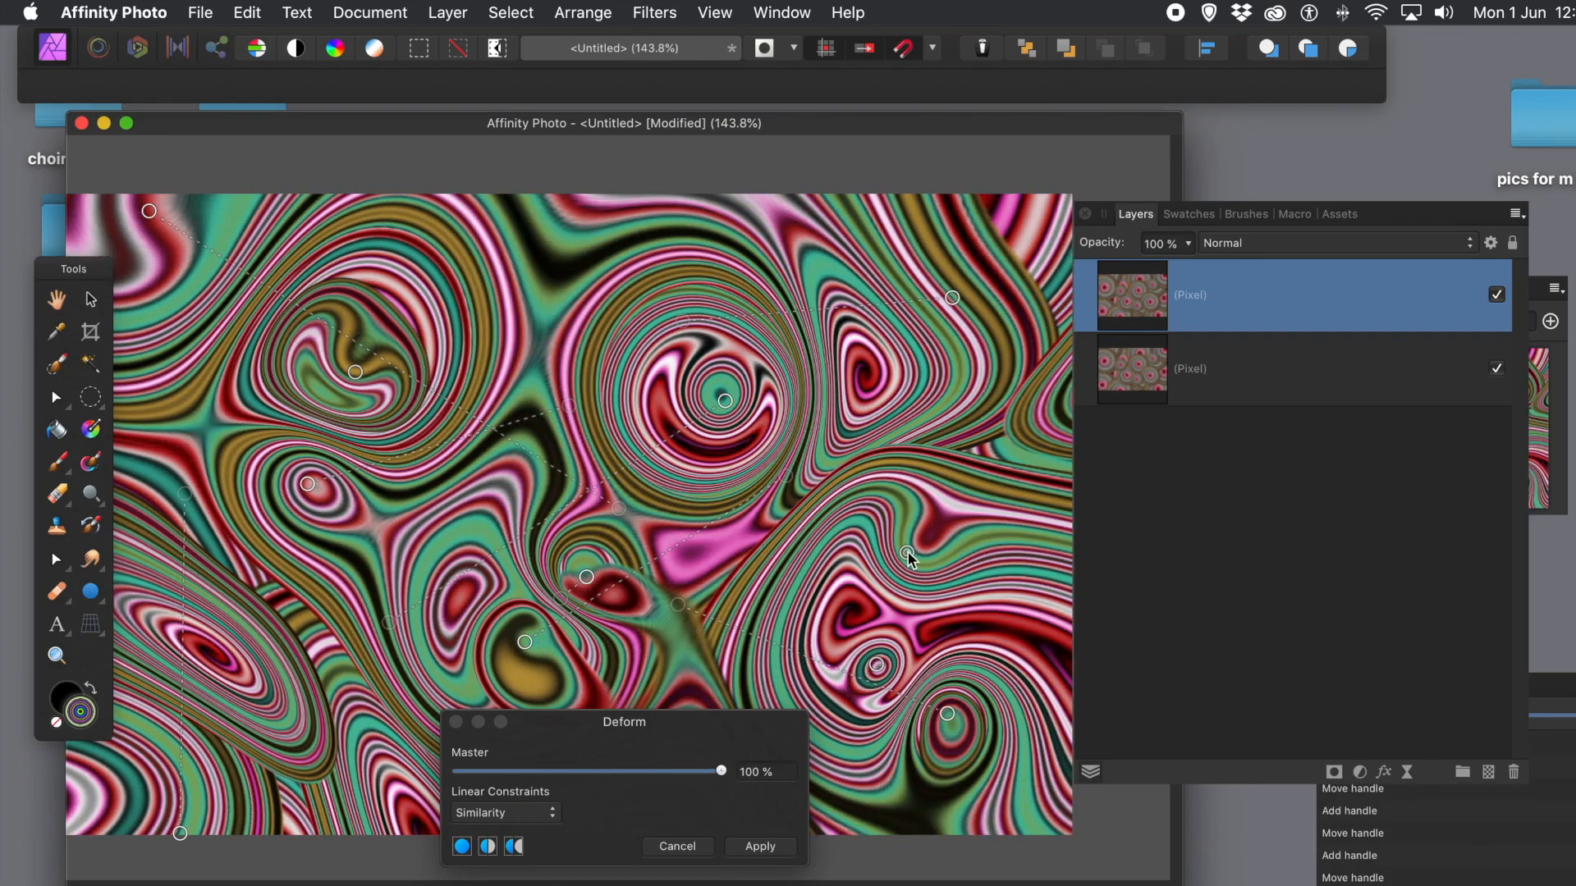
drag(911, 563, 825, 564)
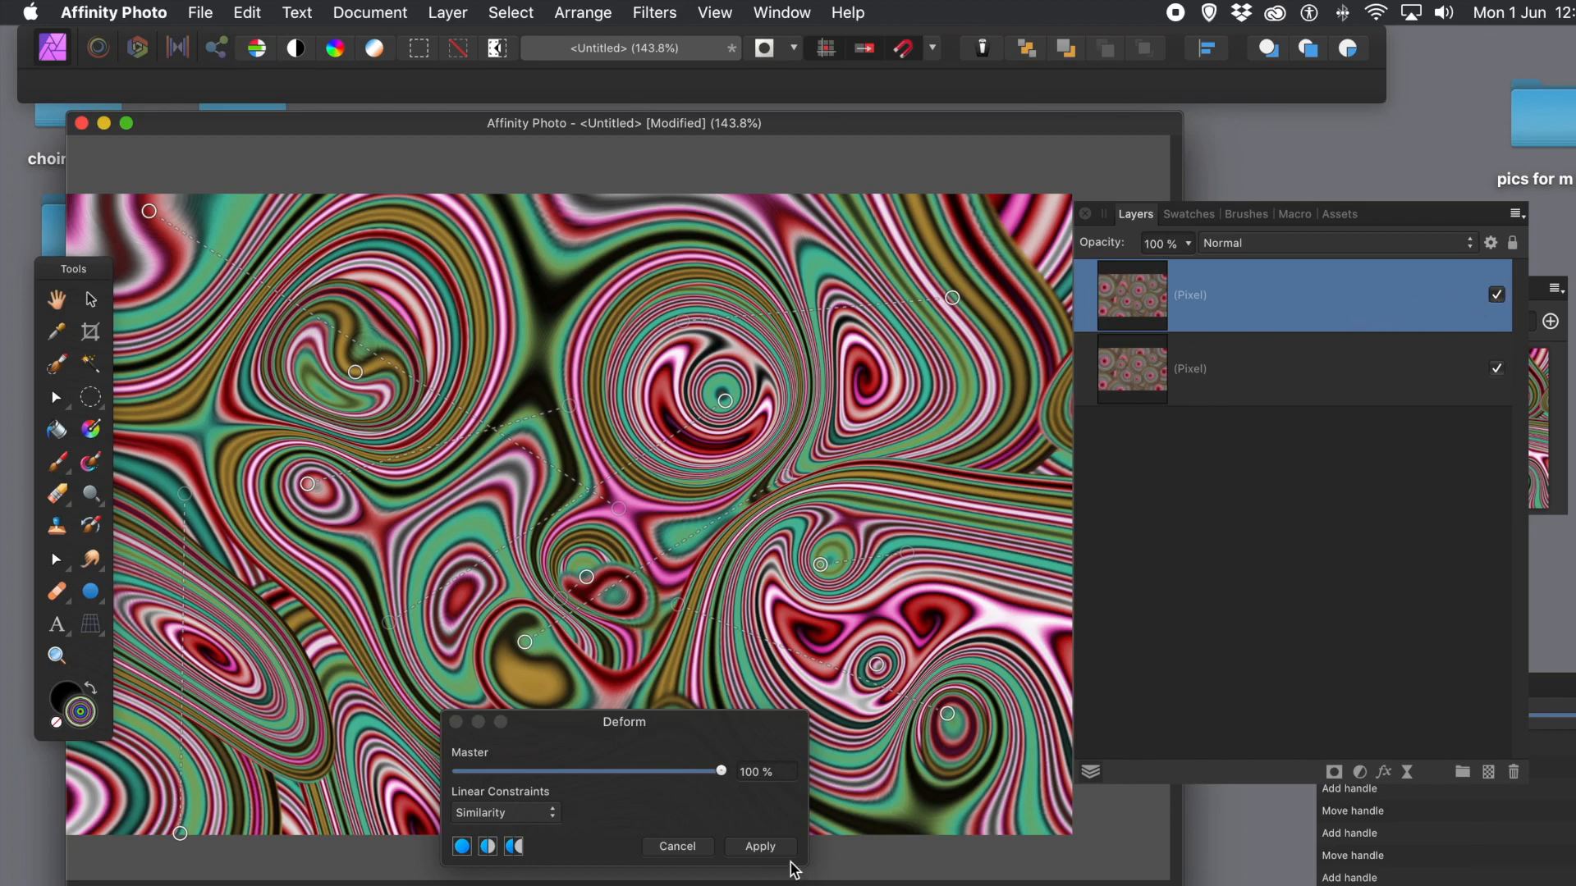
click(762, 847)
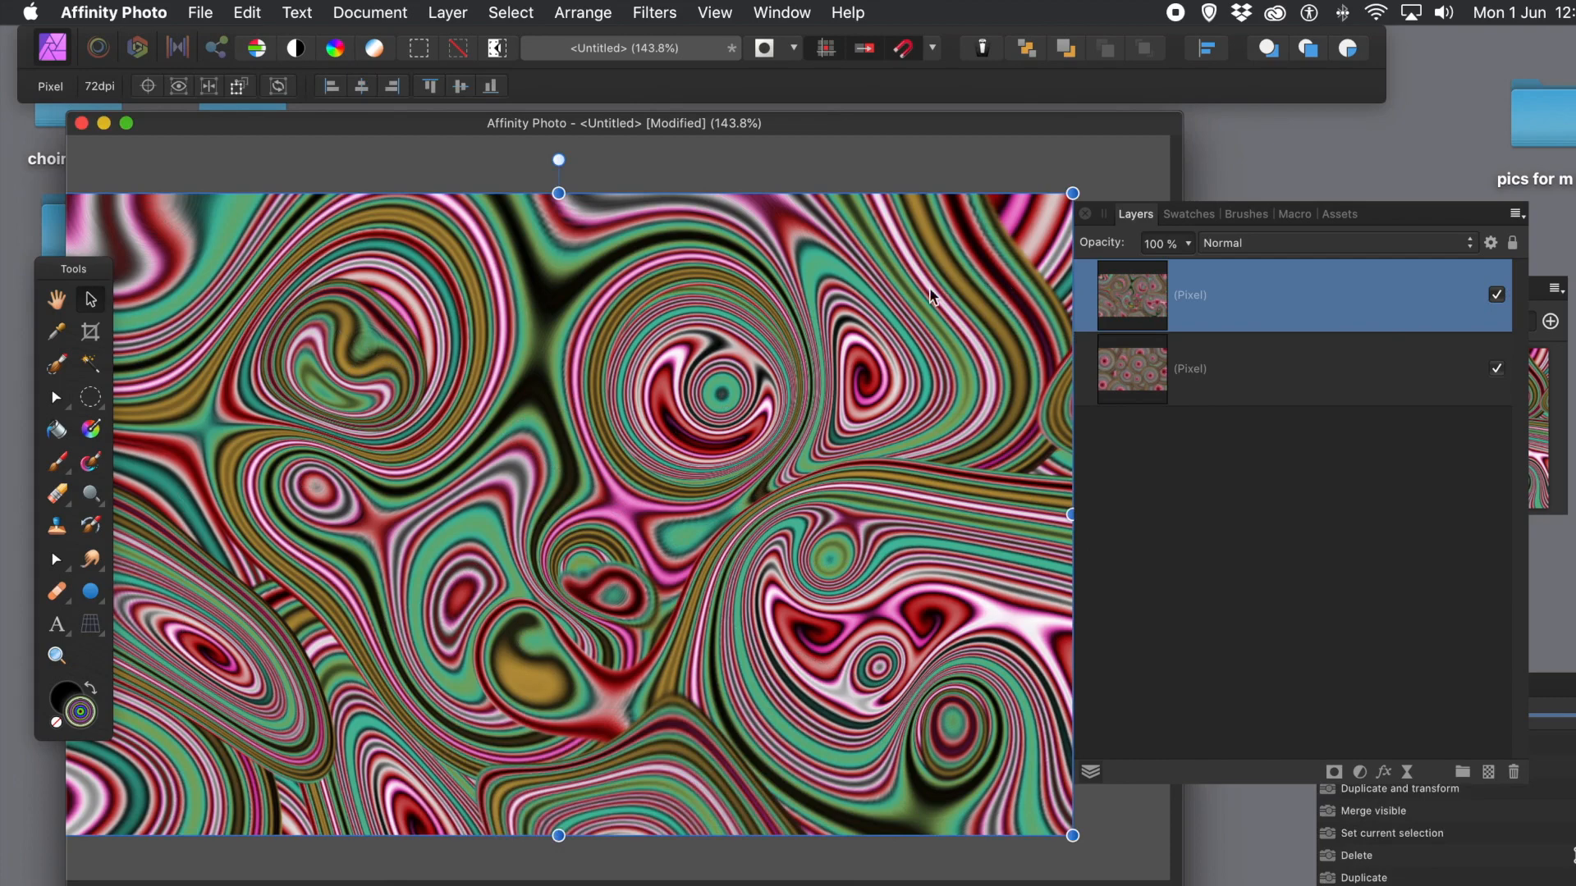
Step: Hide the warped top layer and start a Deform on the lower swirl-circles layer
click(1497, 294)
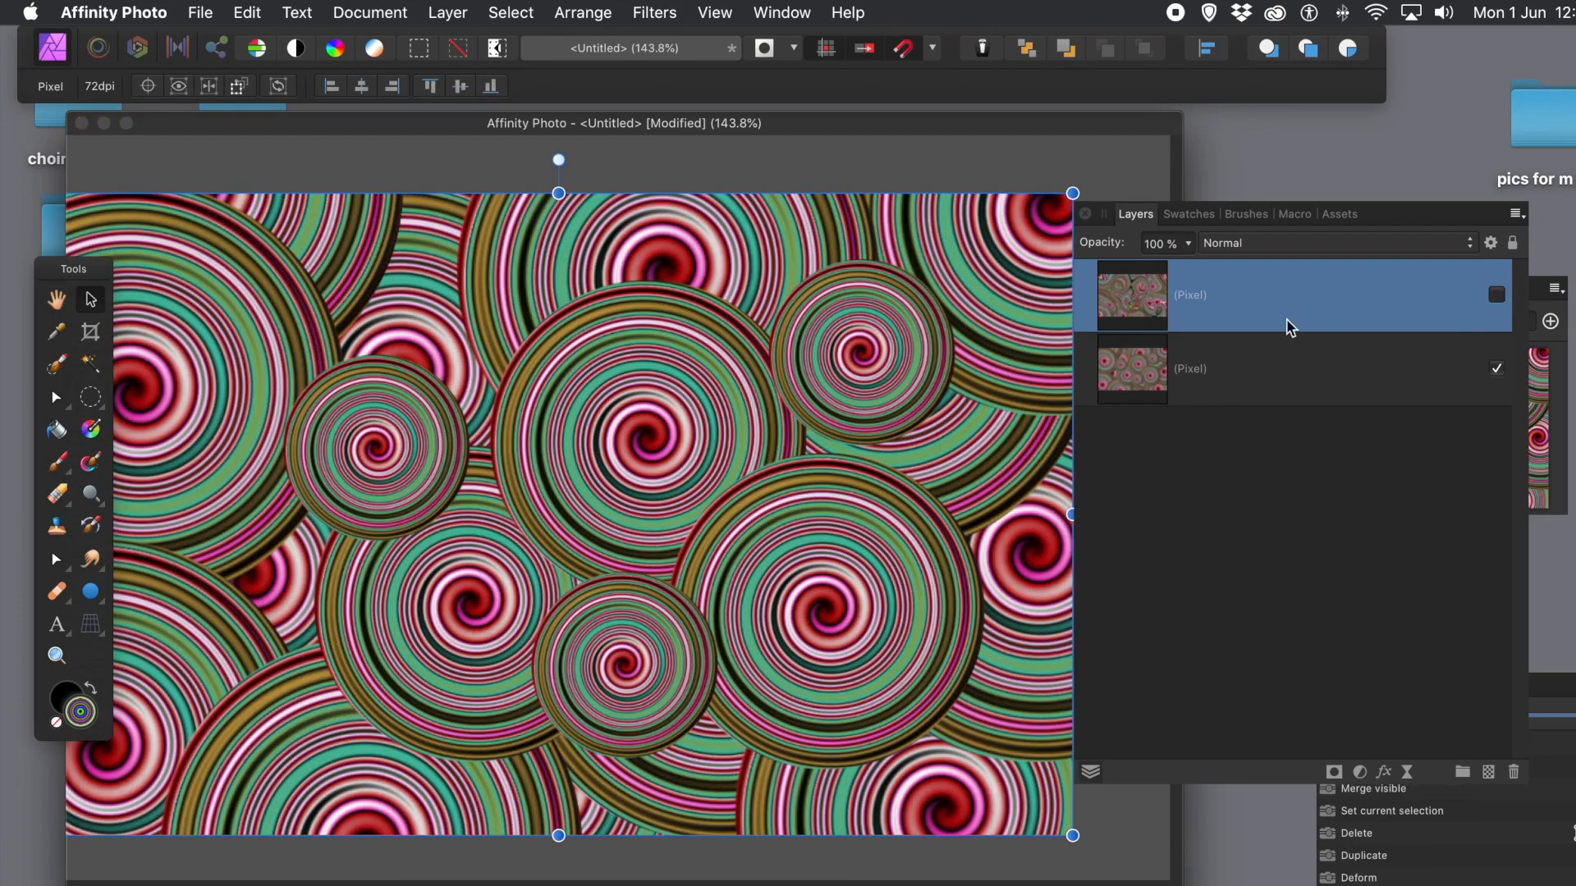
click(1221, 373)
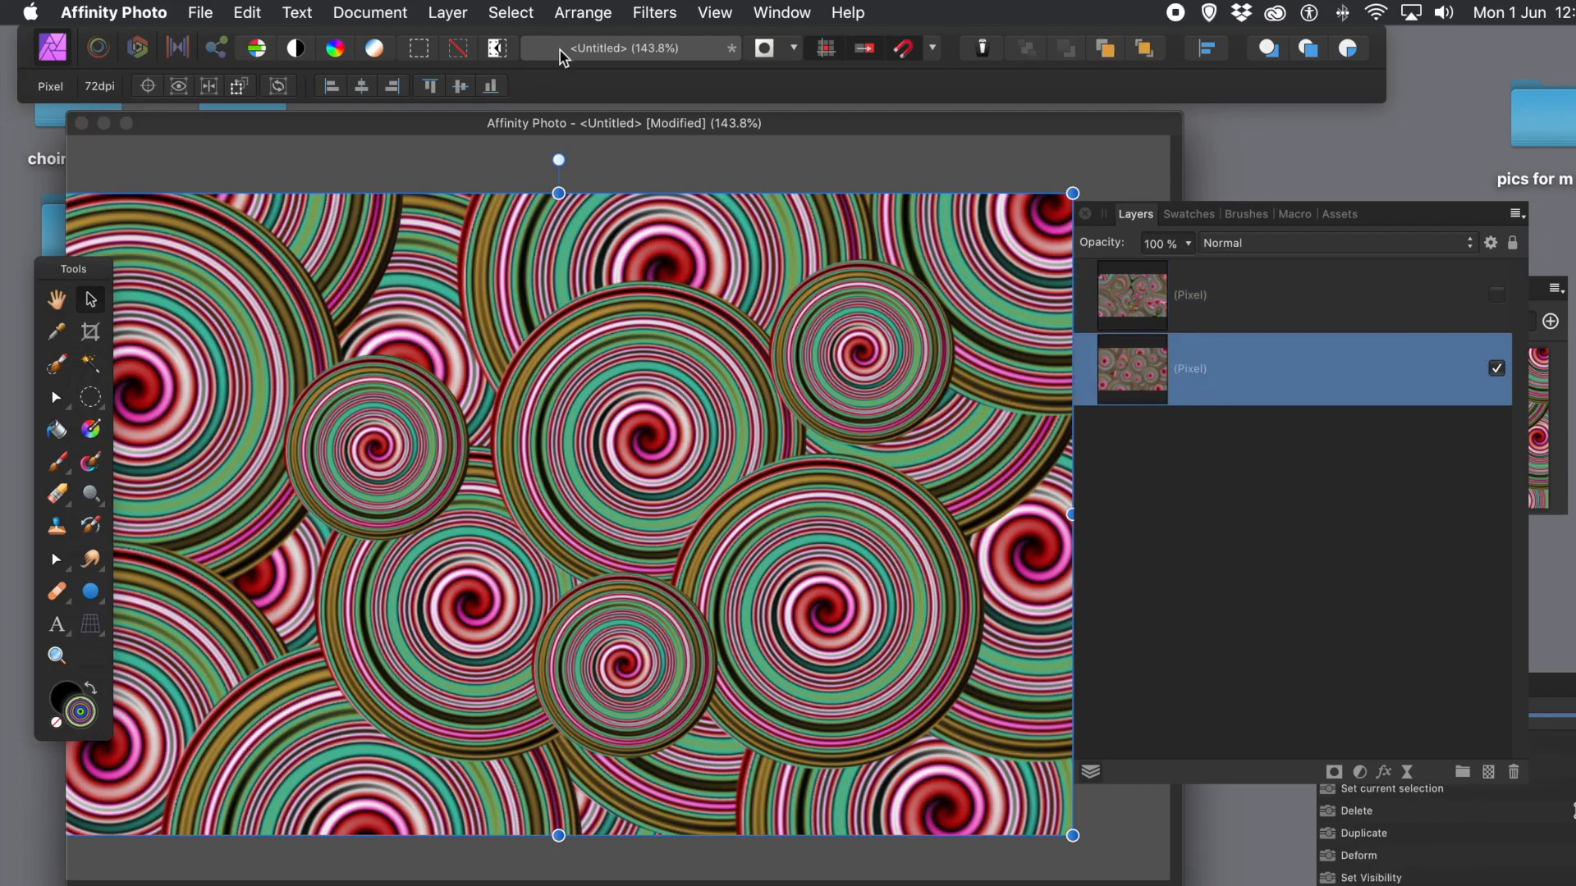
click(646, 13)
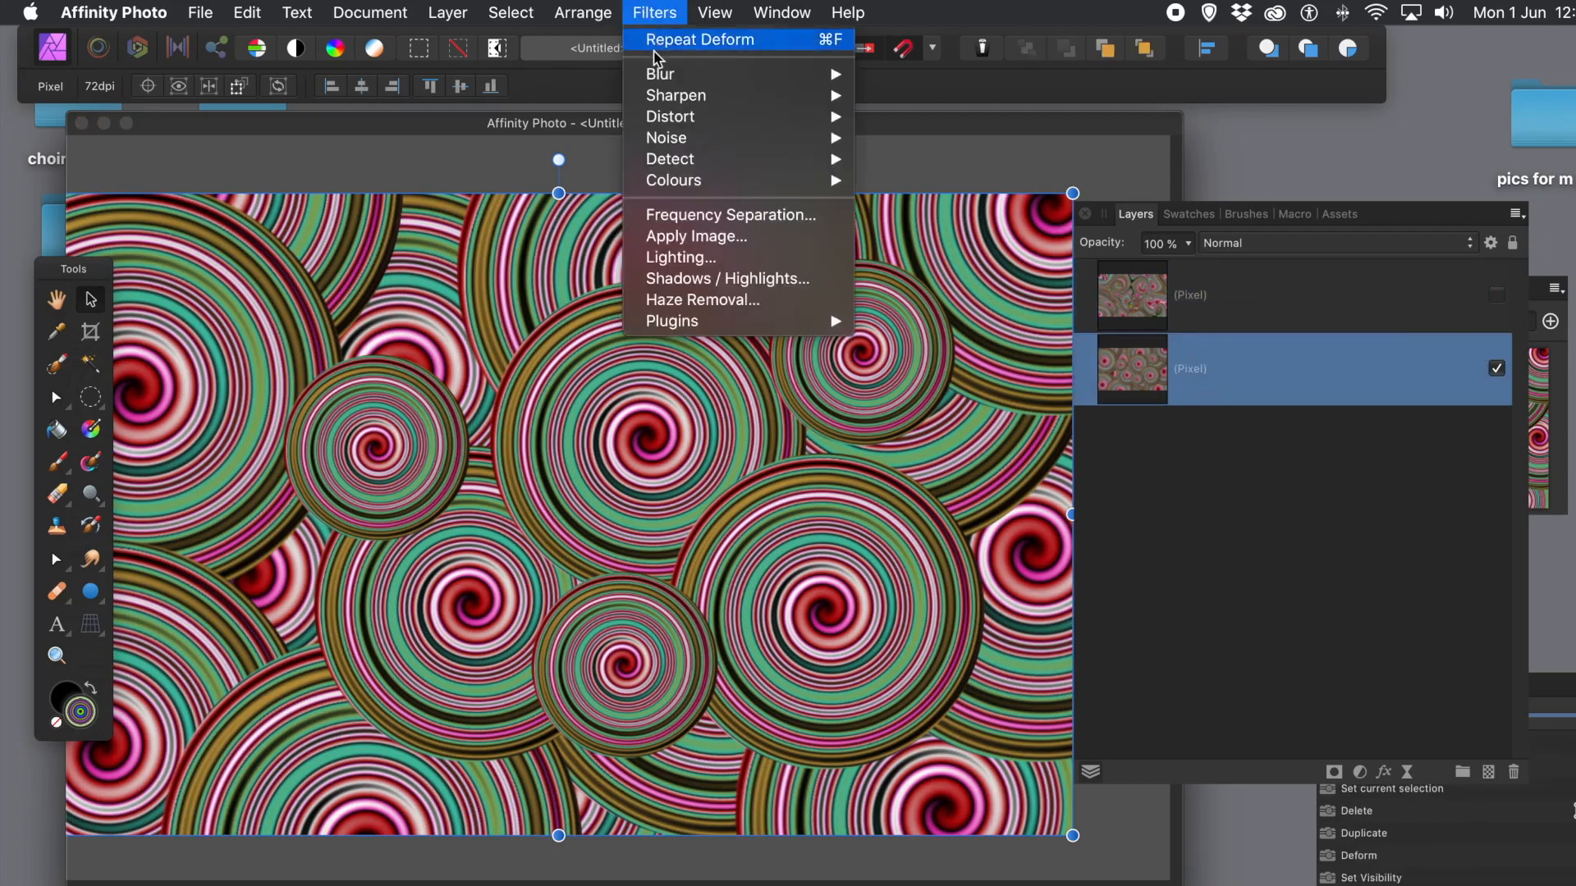
mouse_move(679, 120)
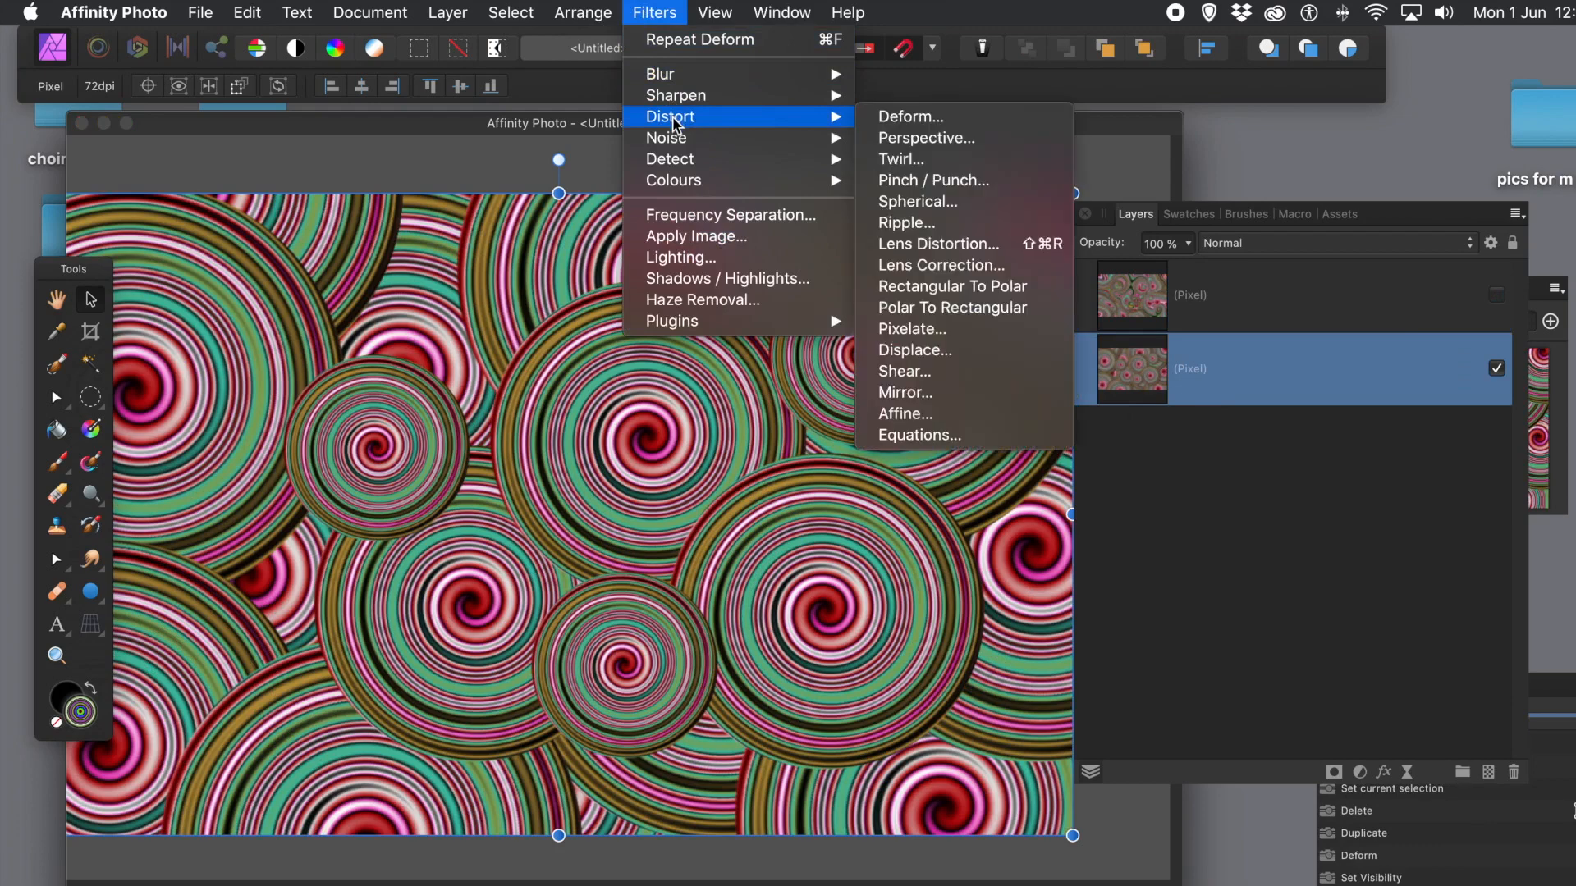
click(936, 118)
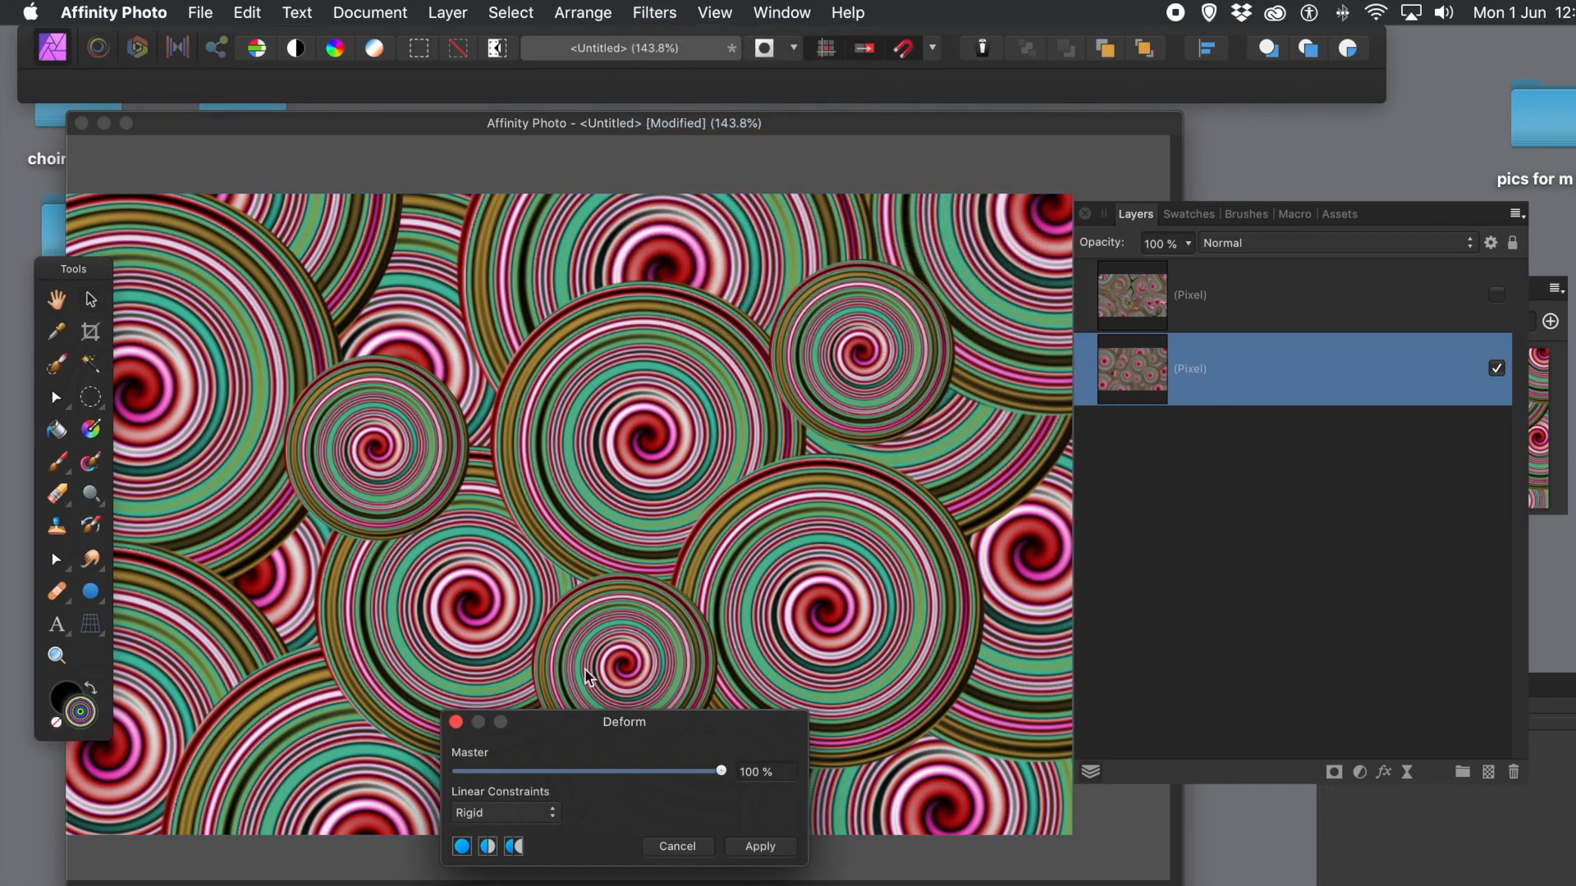
Step: Pin three handles, set the Similarity constraint, and pull two points to bend the circles
click(470, 456)
click(706, 519)
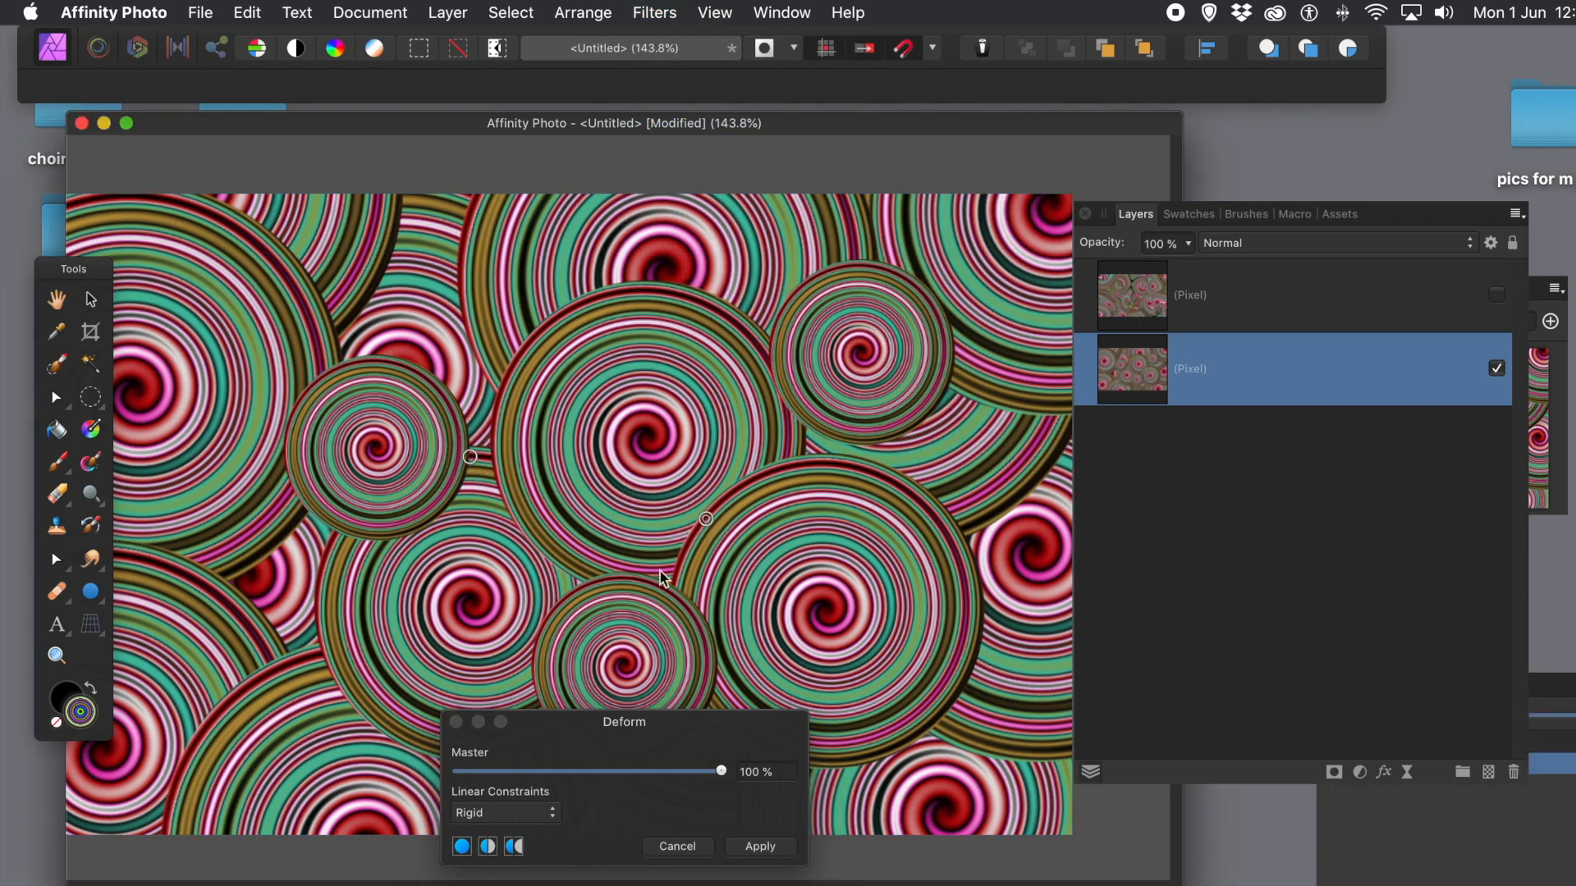
click(540, 621)
click(487, 816)
click(492, 830)
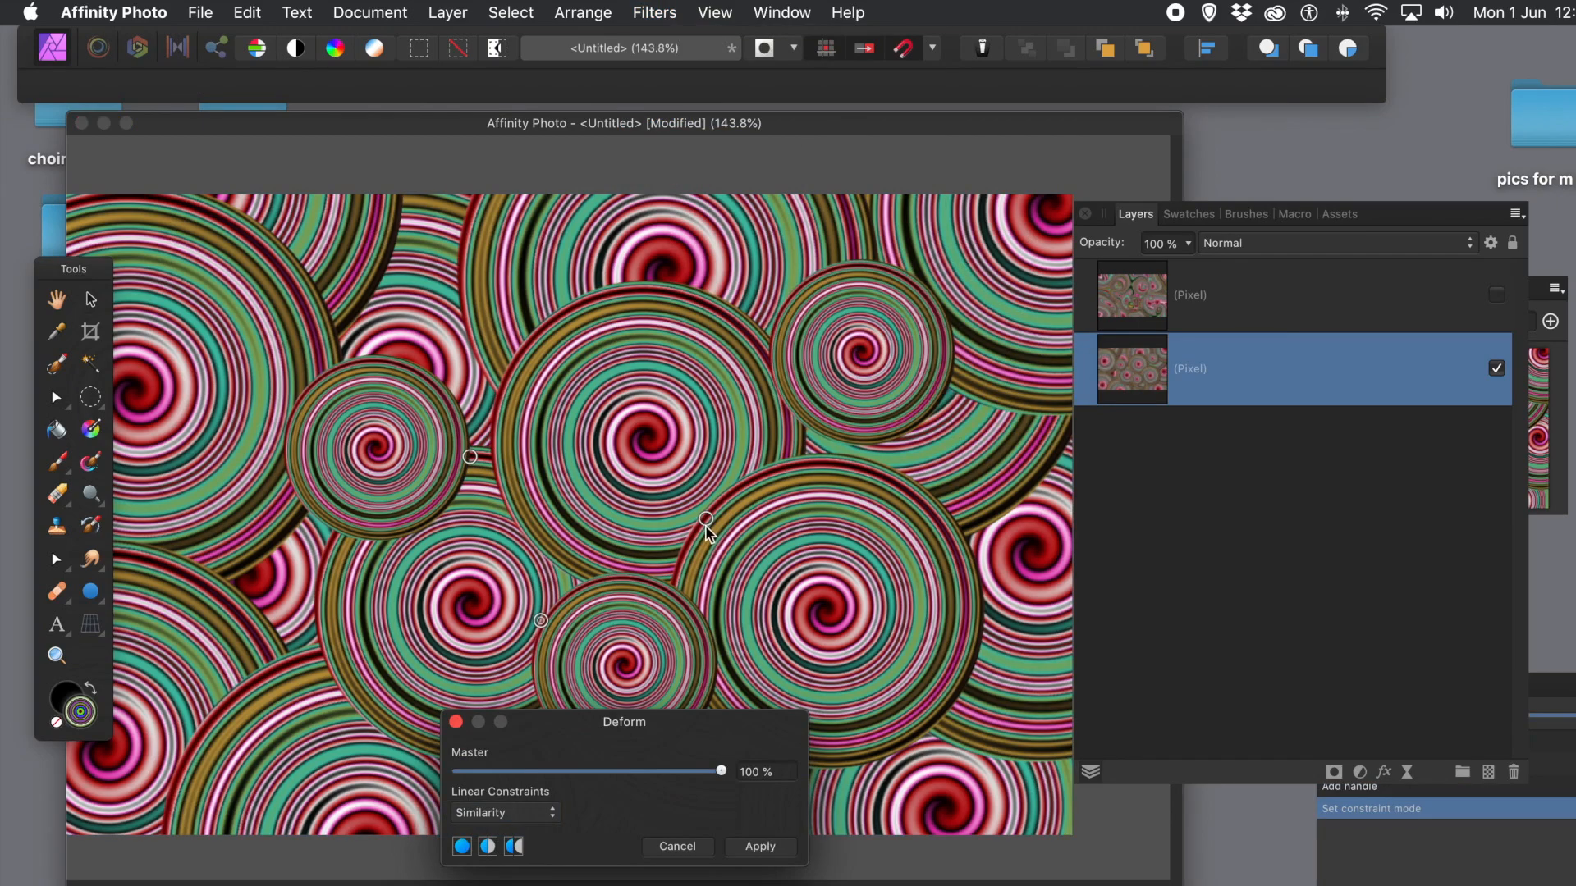
drag(706, 521, 934, 311)
click(624, 410)
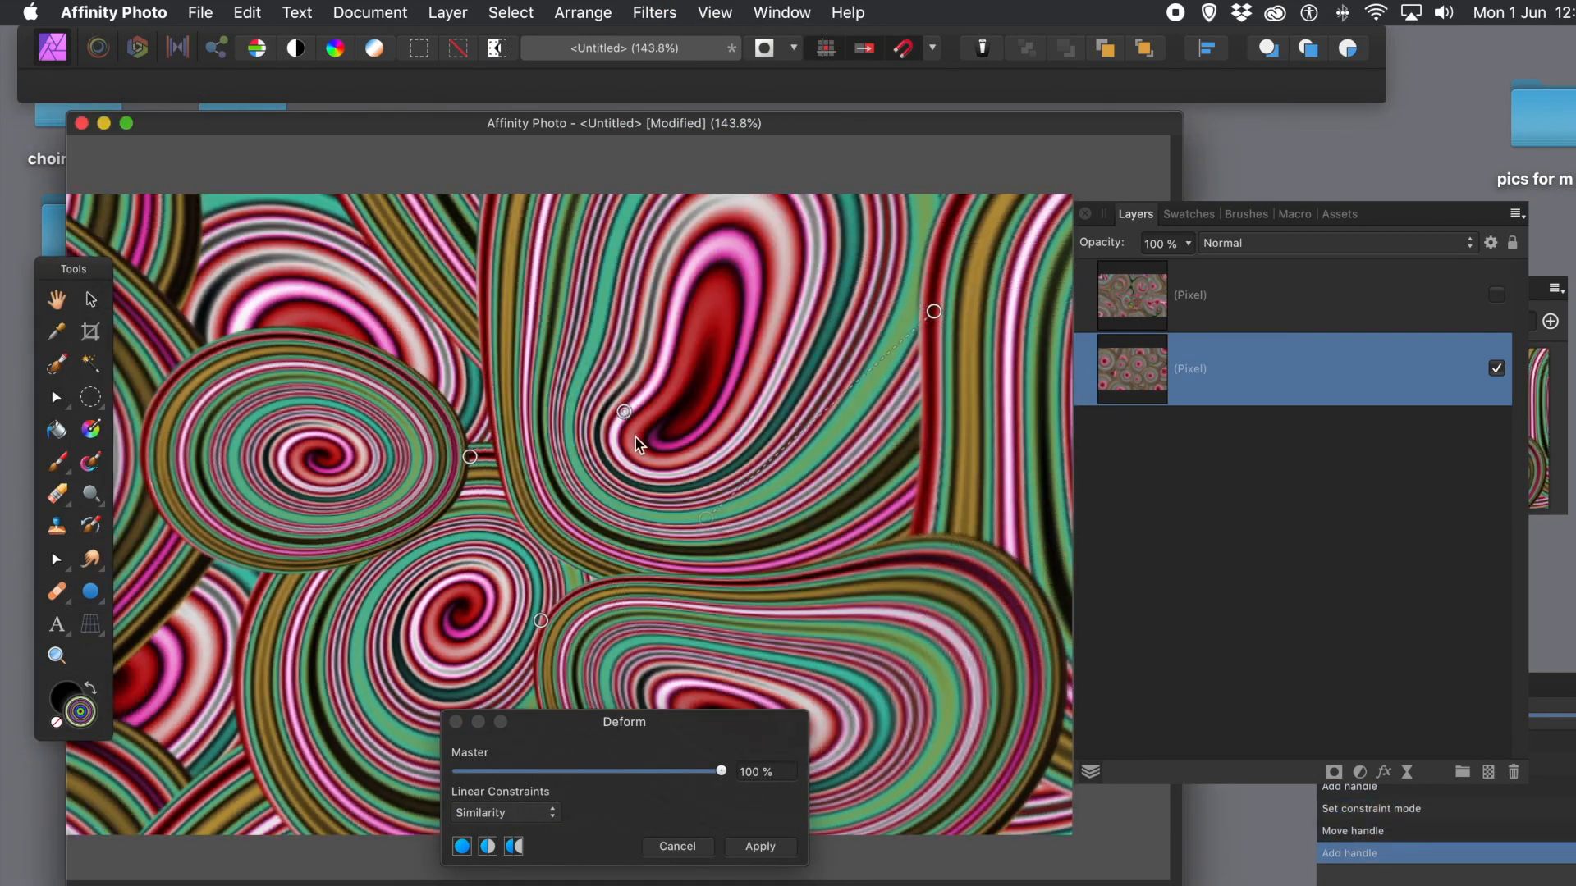
drag(625, 412, 862, 657)
Step: Add and pull more handles in the centre, left and right to twist the swirls
click(604, 608)
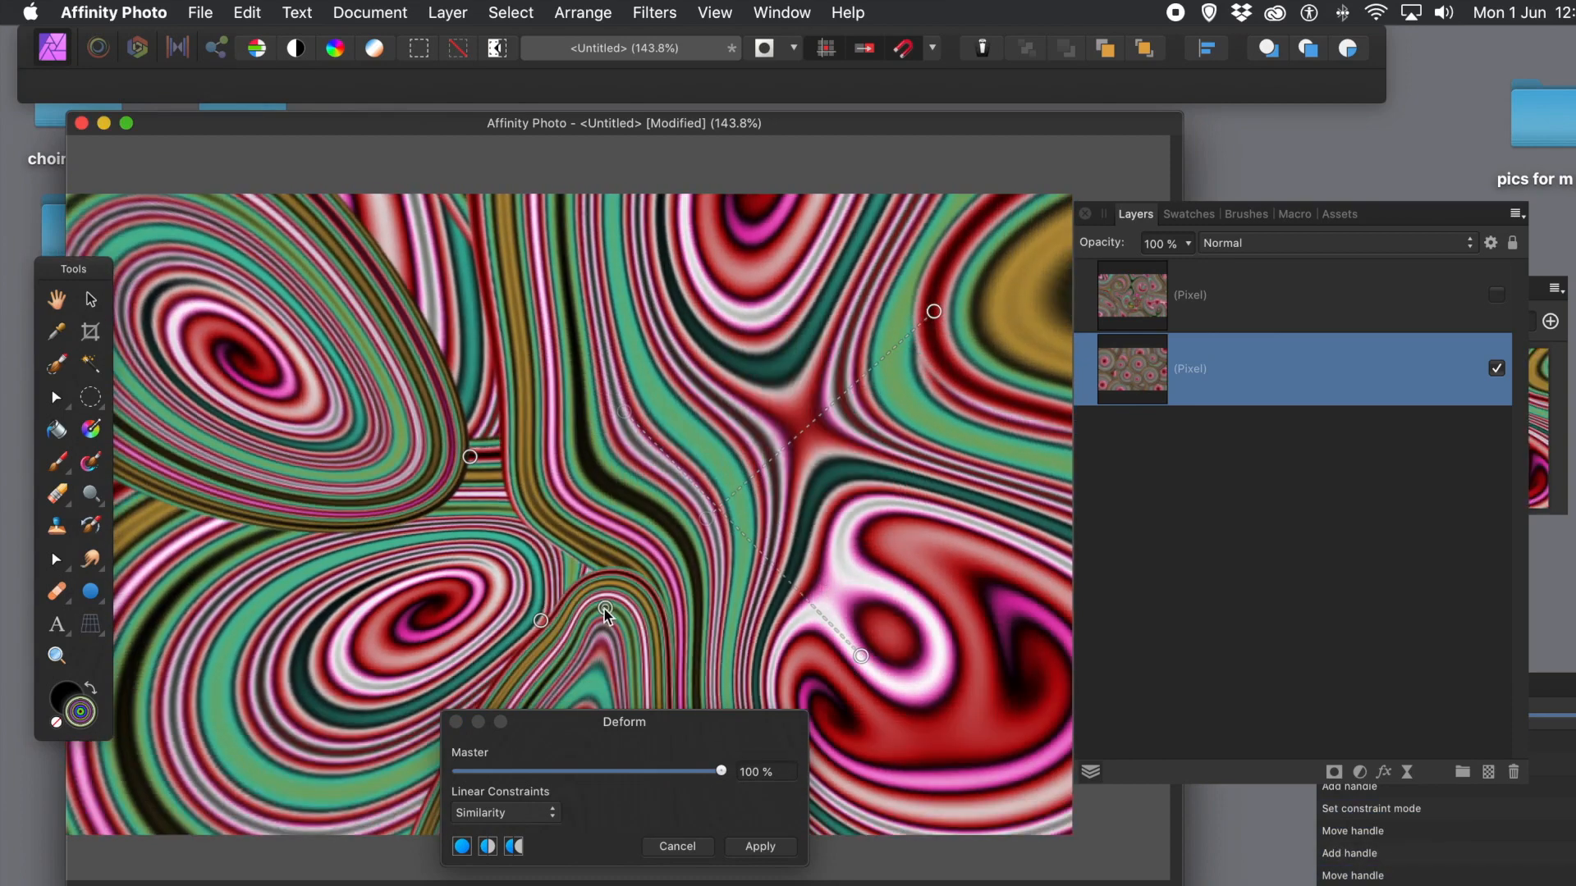
drag(604, 608, 555, 309)
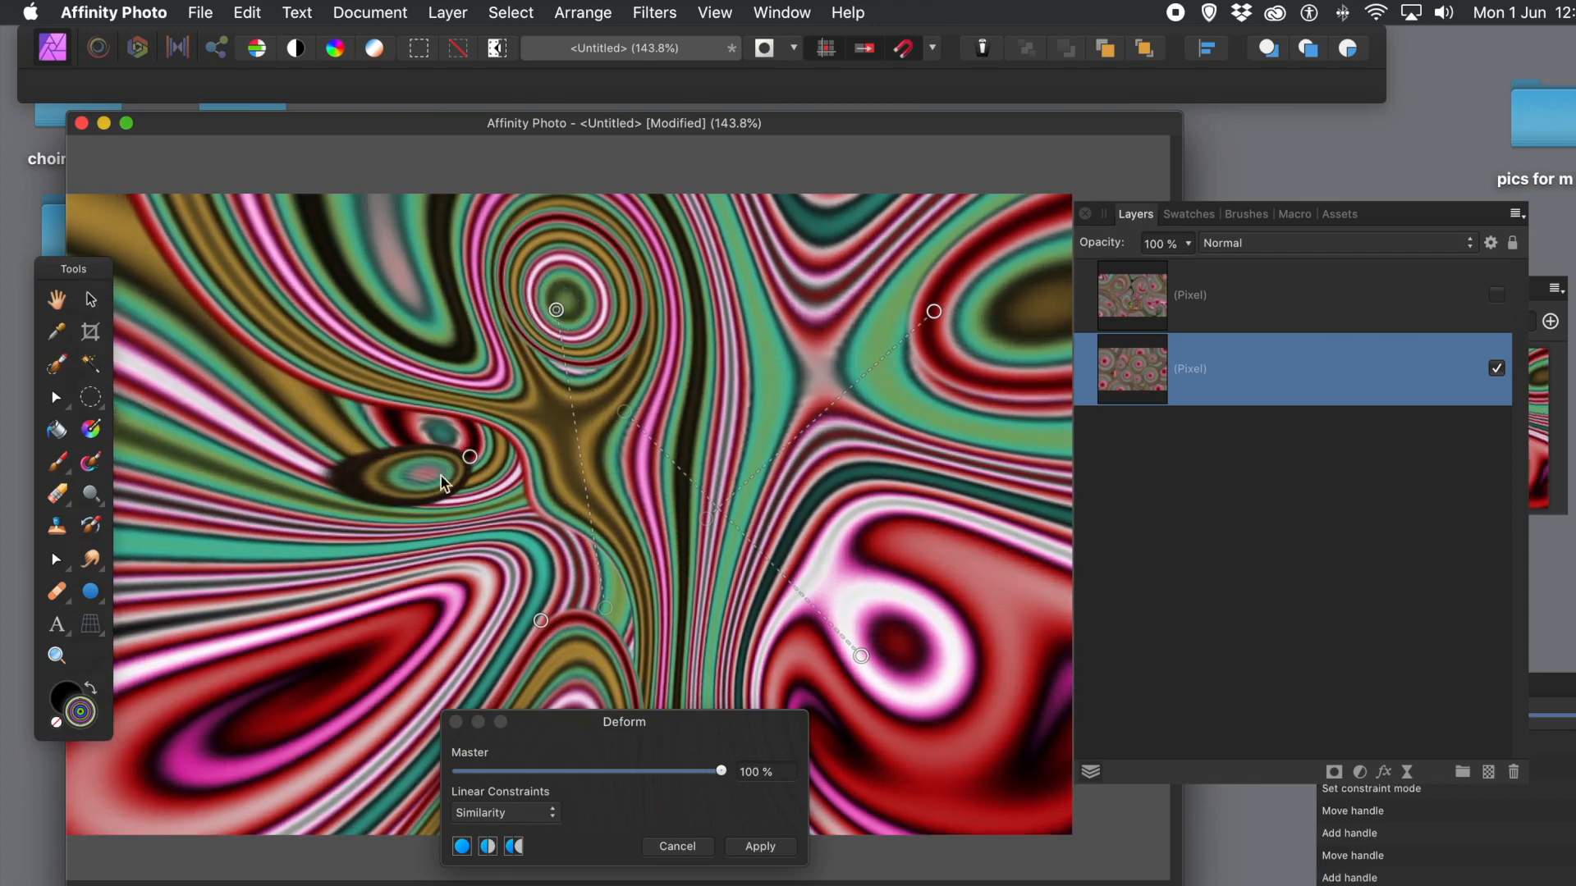
click(398, 589)
drag(398, 588, 175, 730)
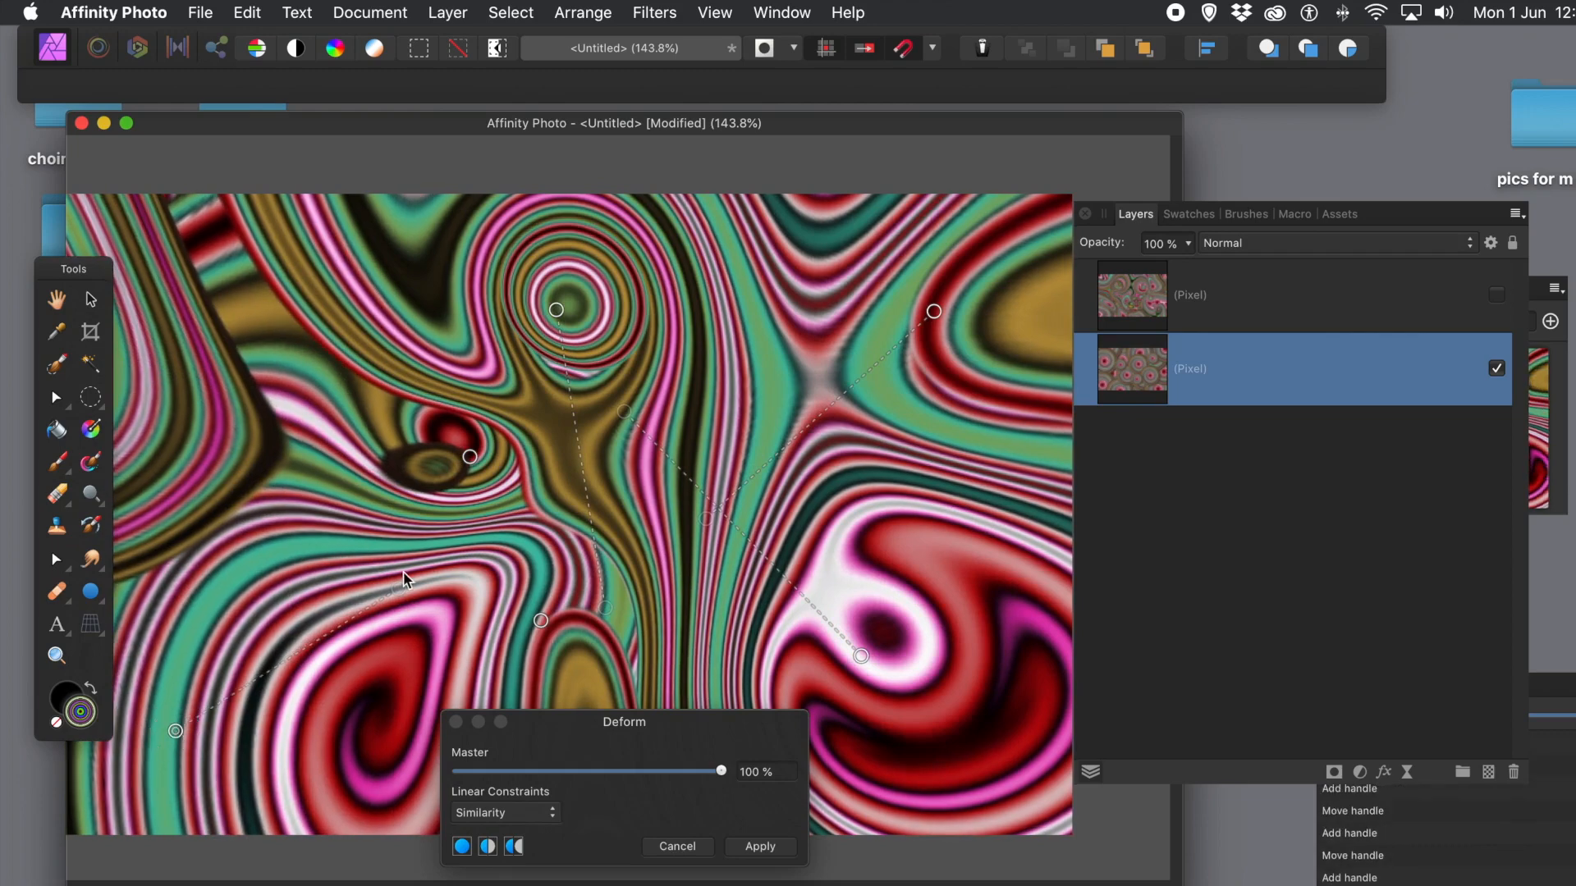
drag(406, 578, 499, 316)
click(596, 429)
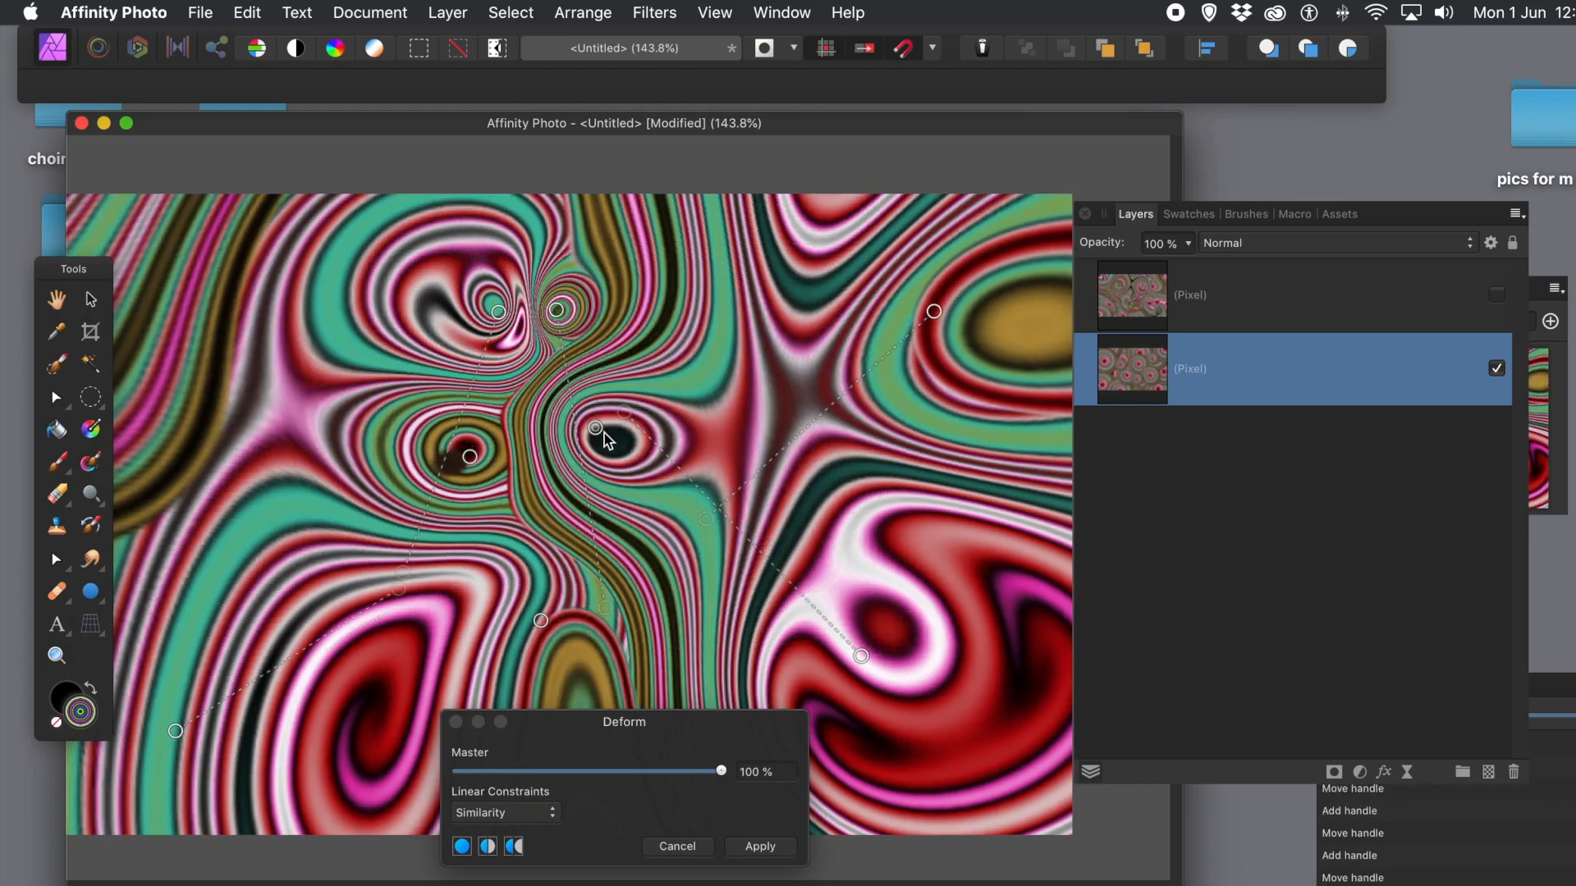
drag(597, 429, 924, 575)
click(824, 432)
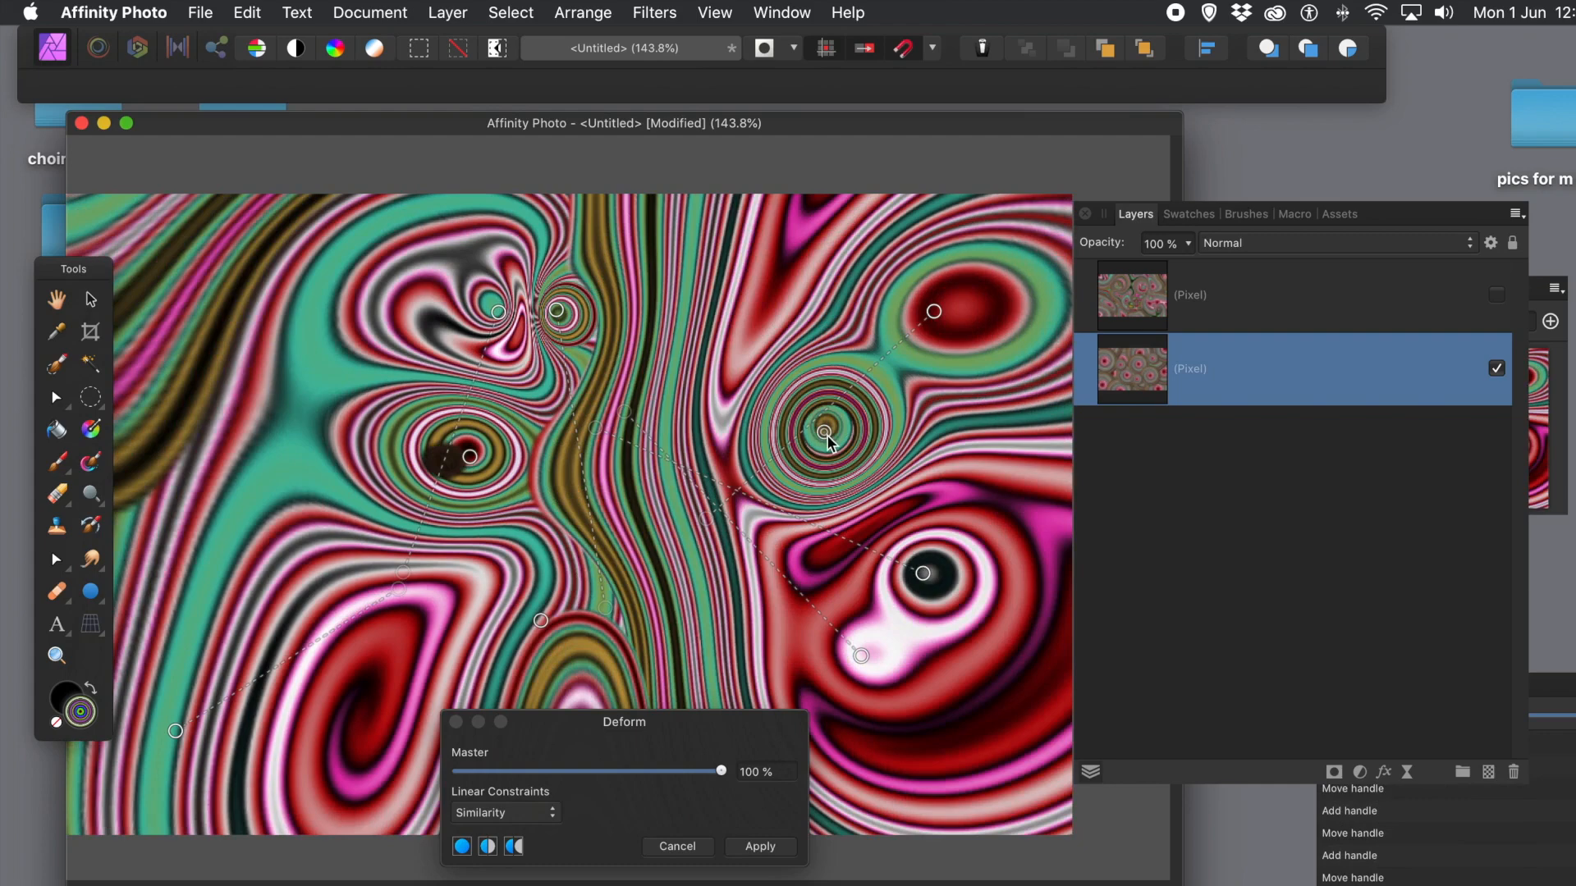
drag(824, 432, 709, 367)
Step: Add final handles below centre and at the lower left, adjust them, and apply the Deform
click(625, 563)
drag(624, 564, 695, 443)
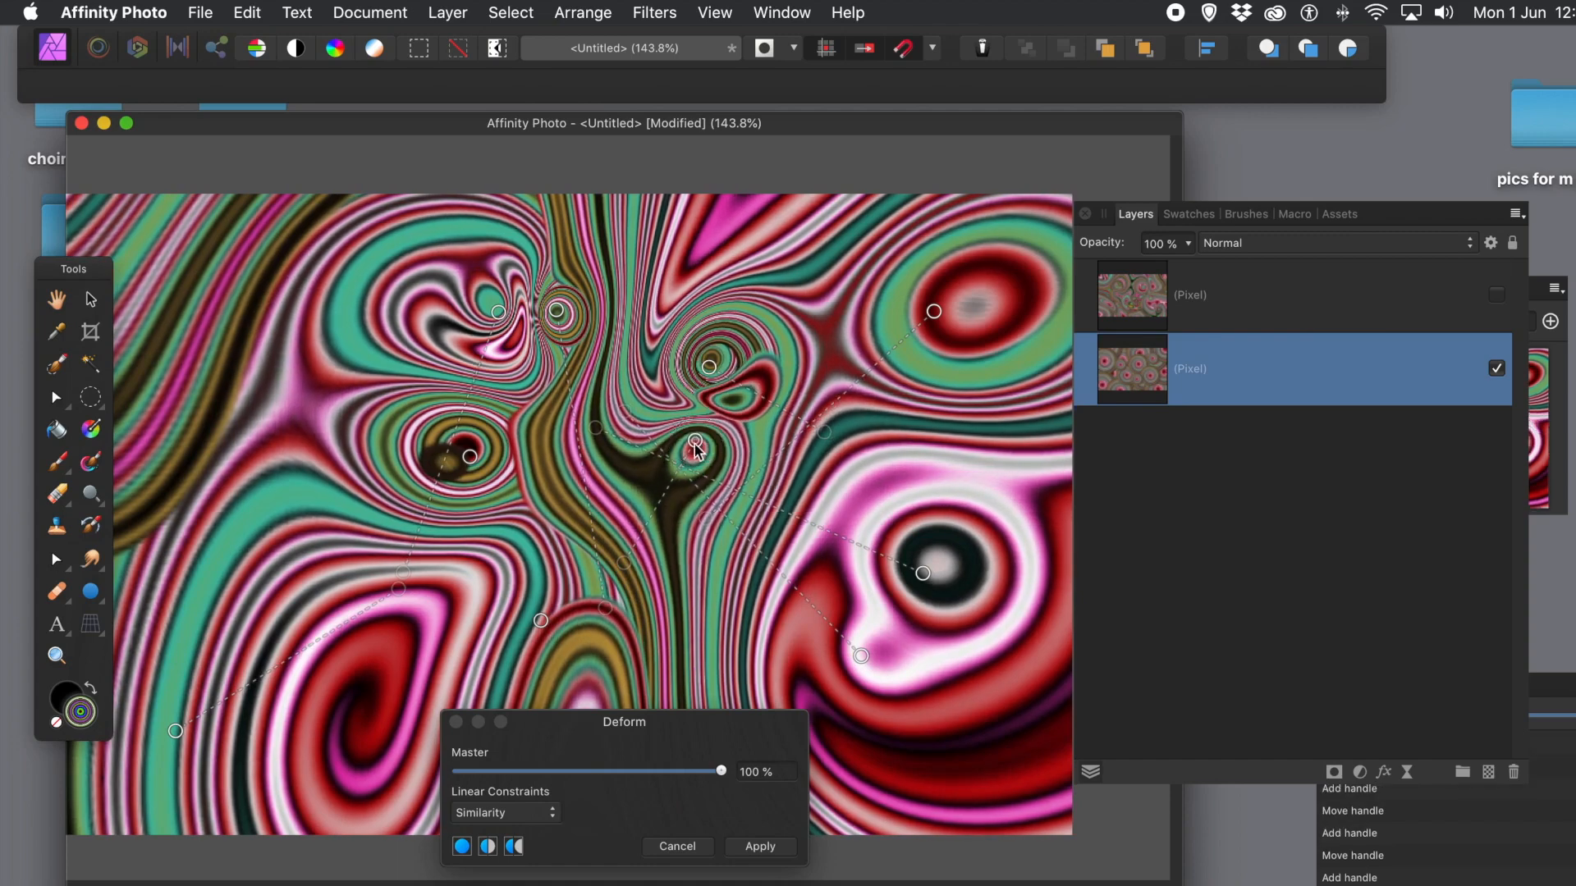
click(519, 567)
drag(519, 567, 327, 720)
click(370, 604)
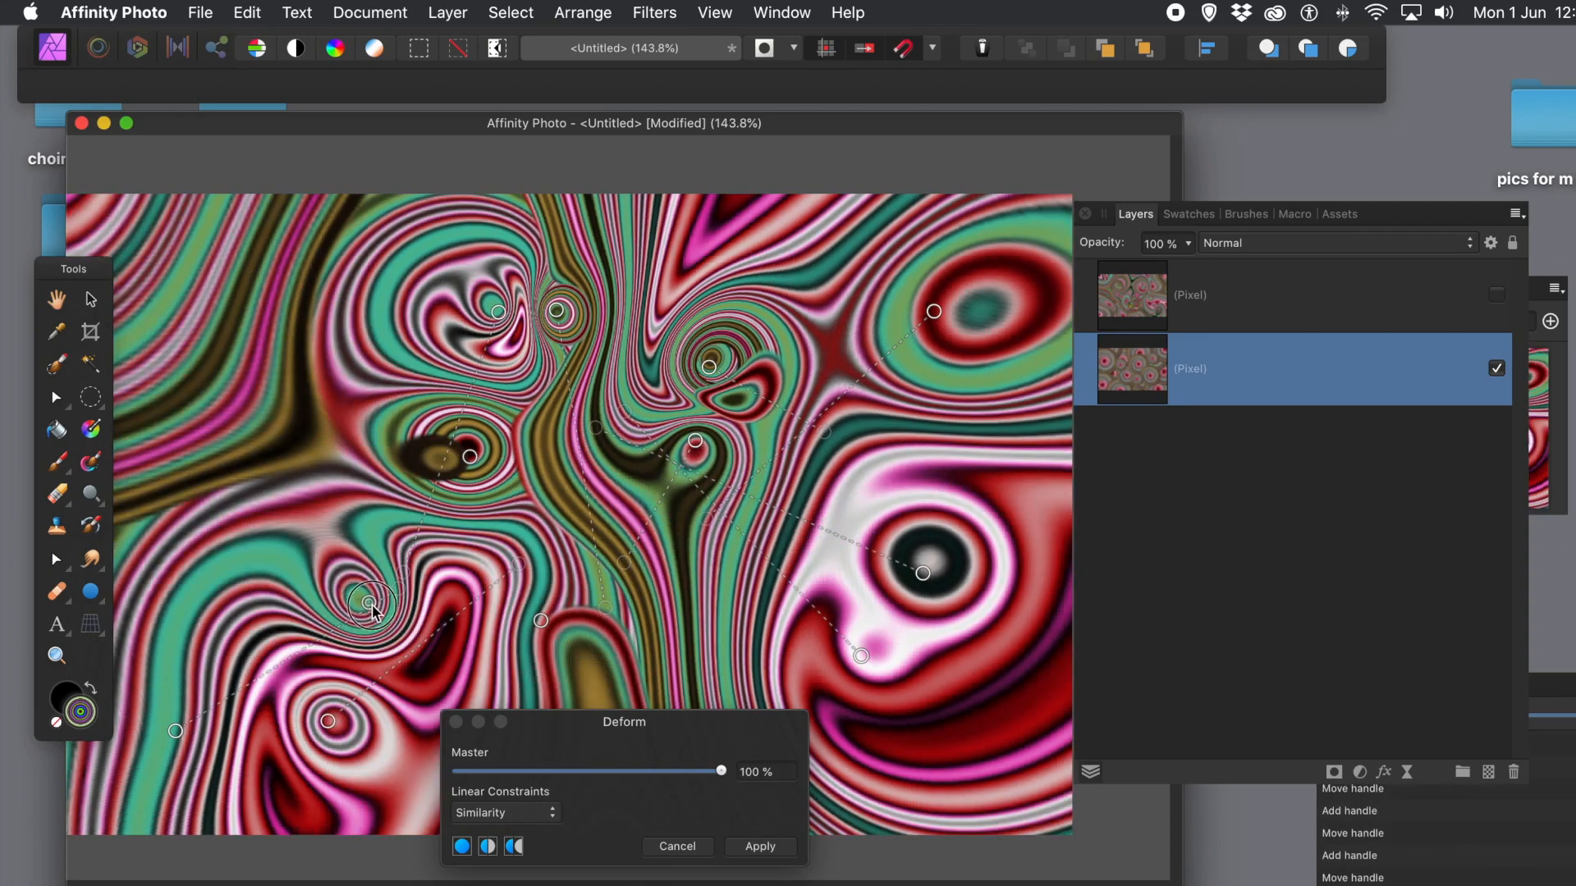
drag(370, 604, 384, 619)
click(268, 428)
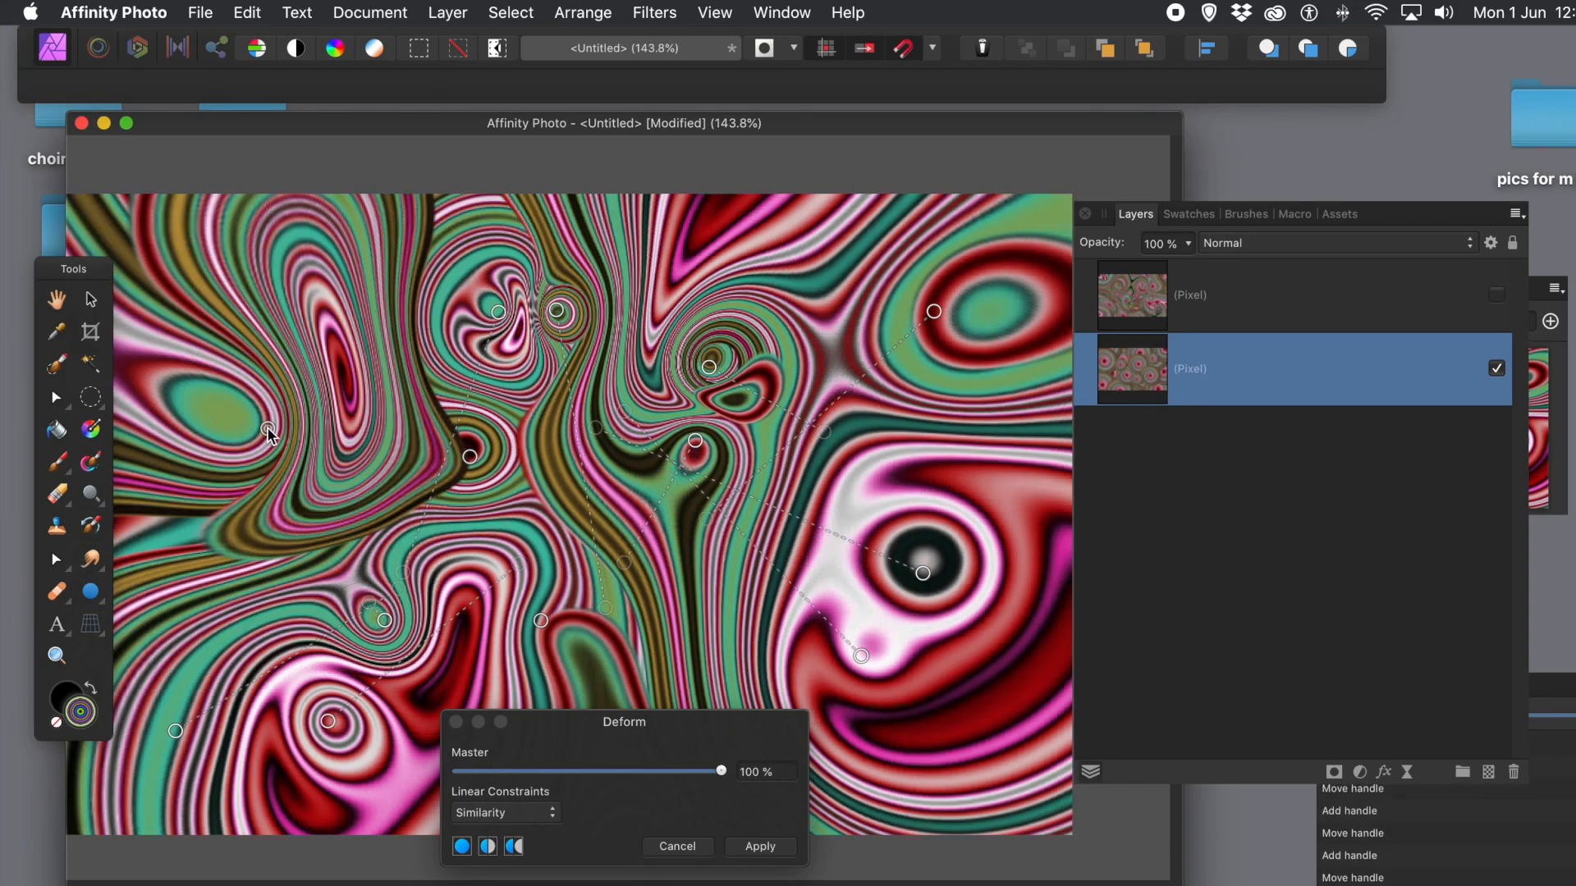
drag(267, 429, 229, 377)
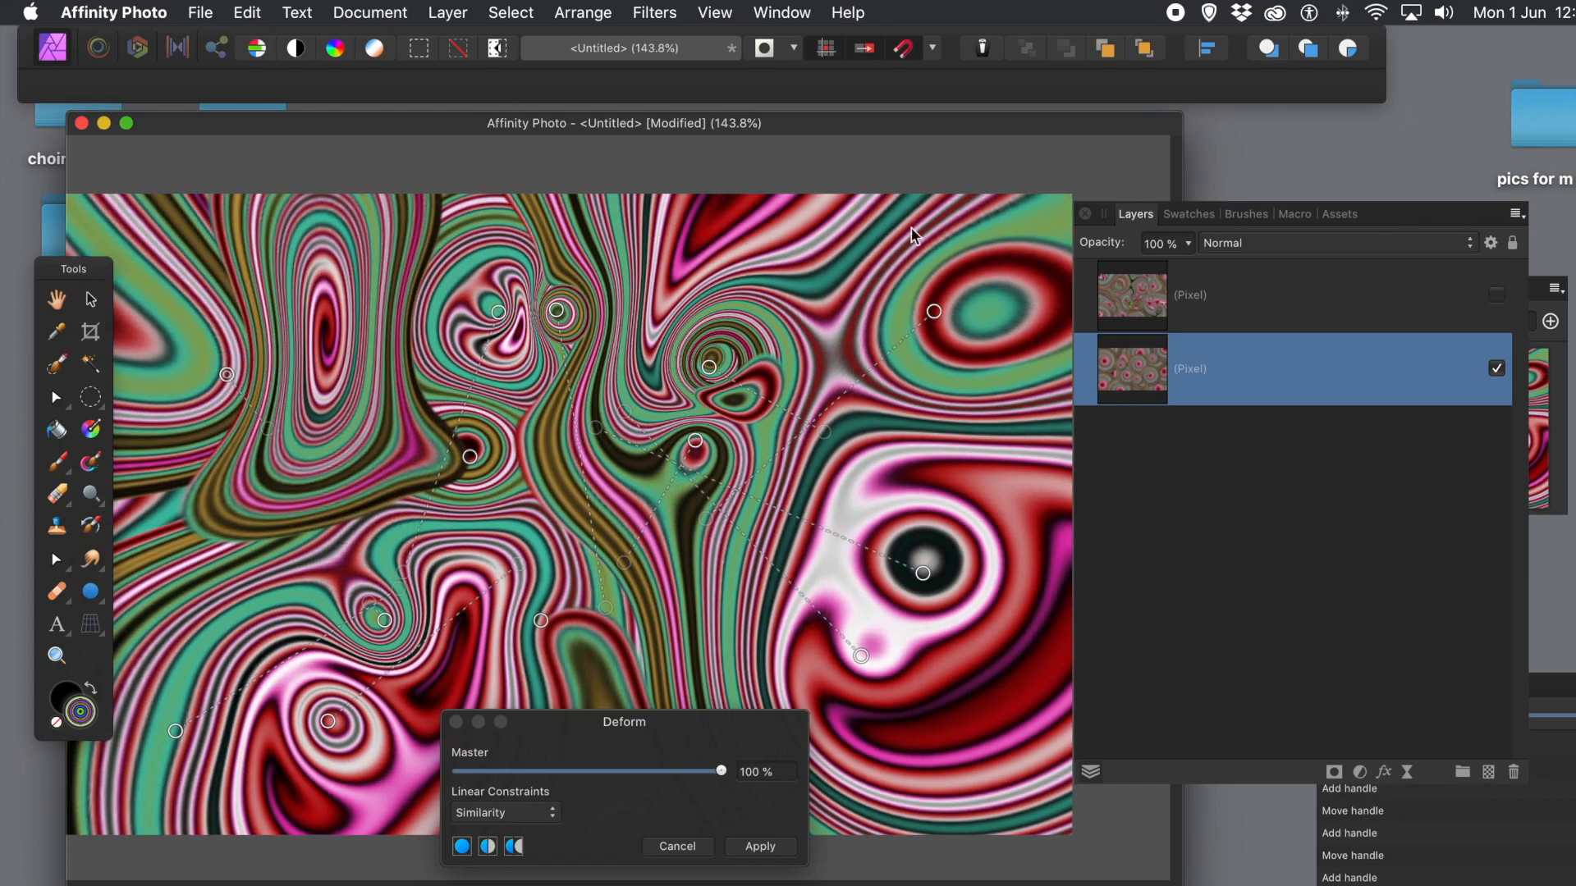
click(754, 846)
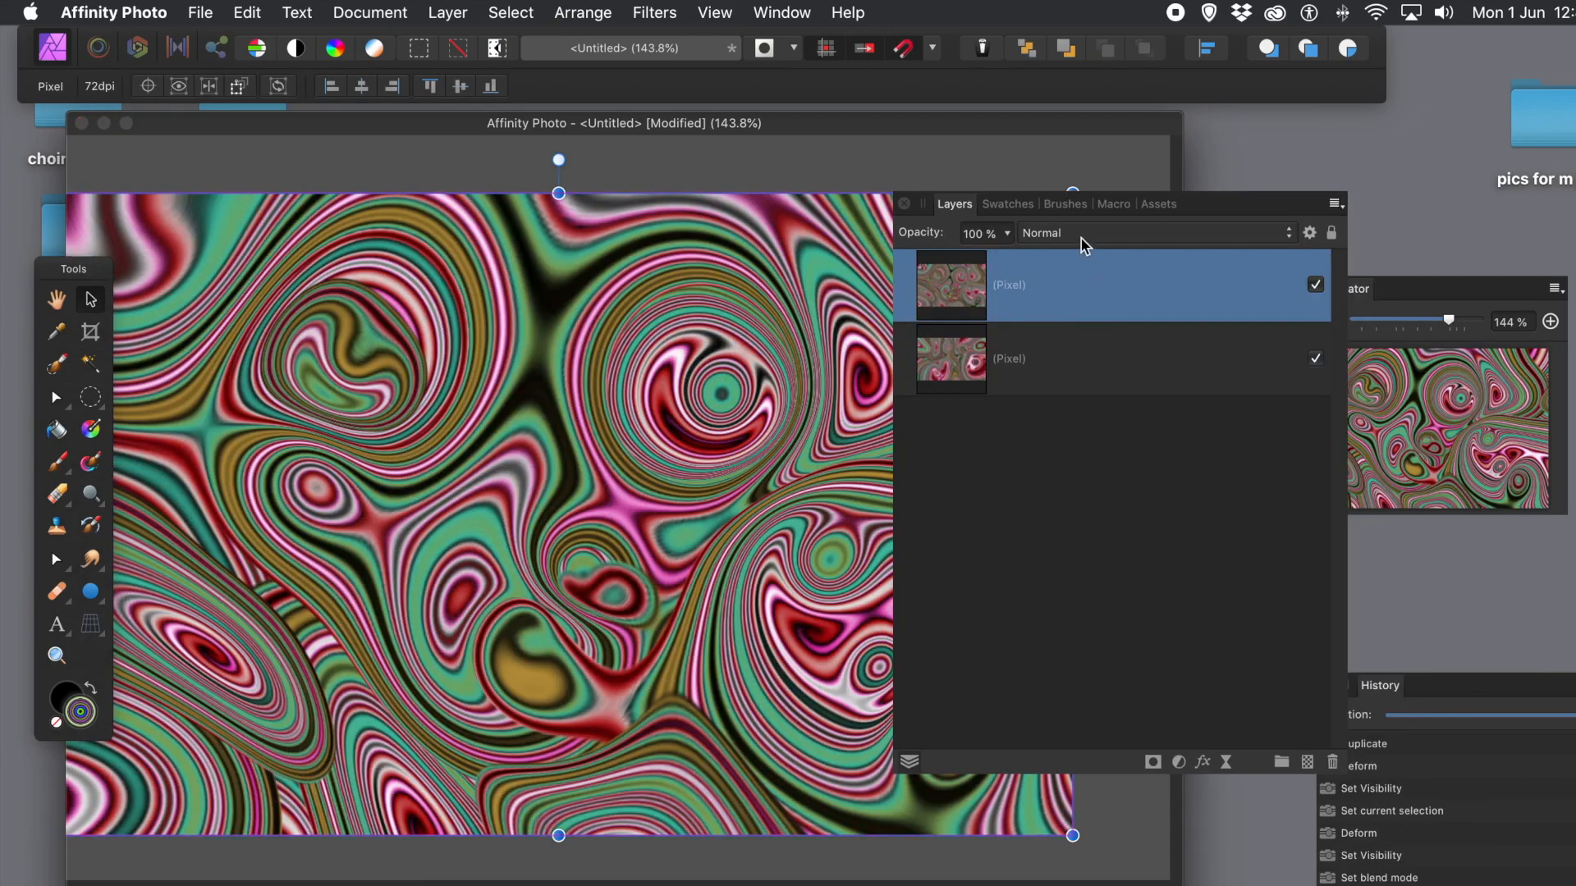
Step: Set the visible top warped layer's blend mode to Lighten
click(1082, 238)
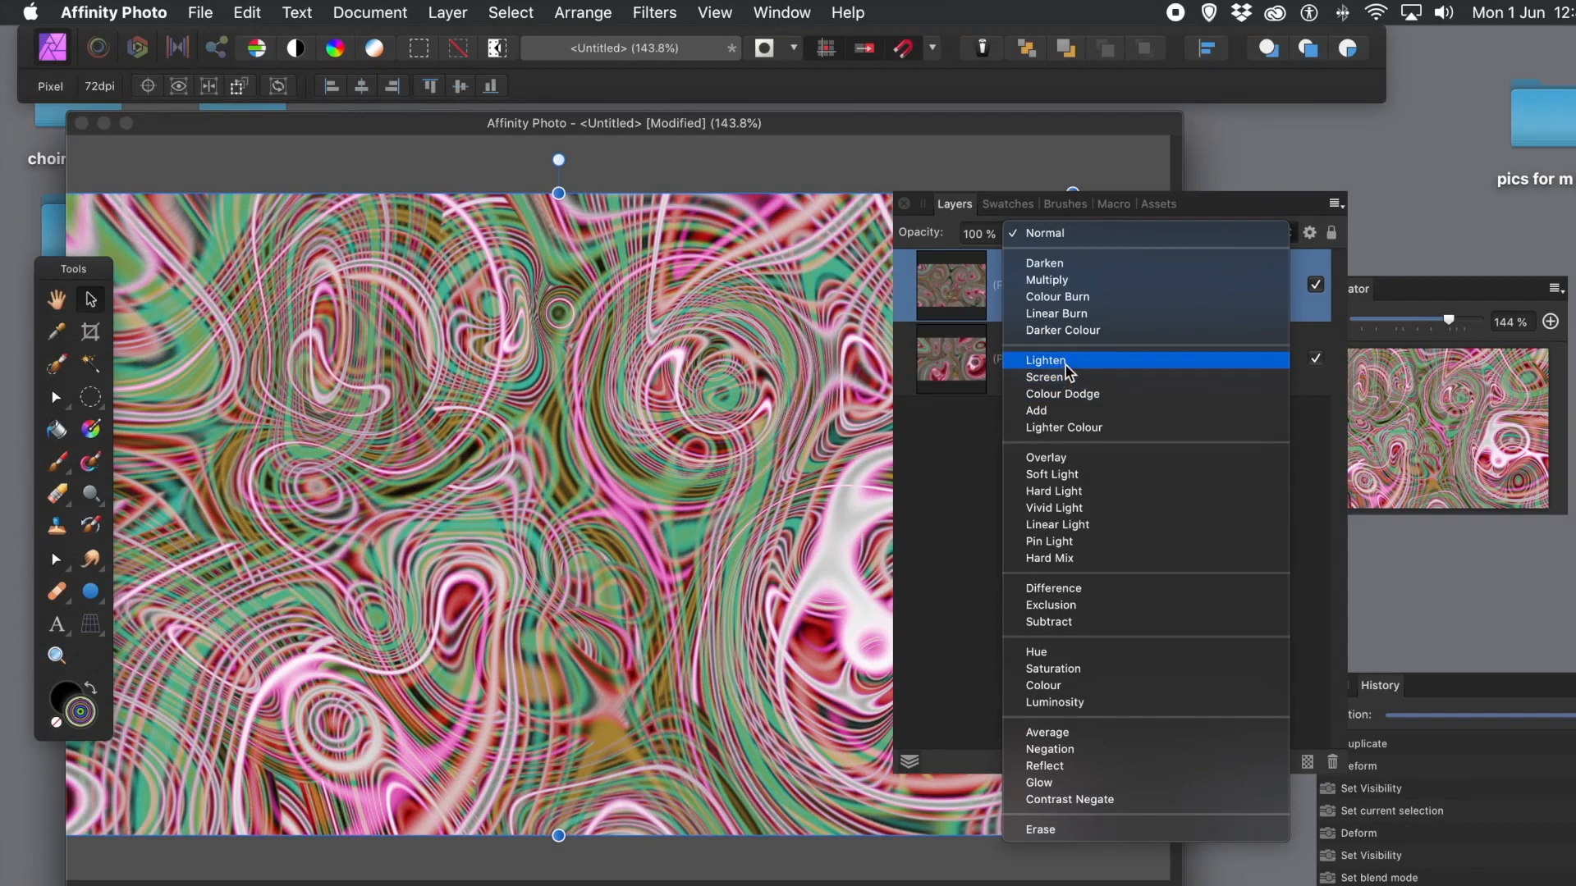
click(1065, 366)
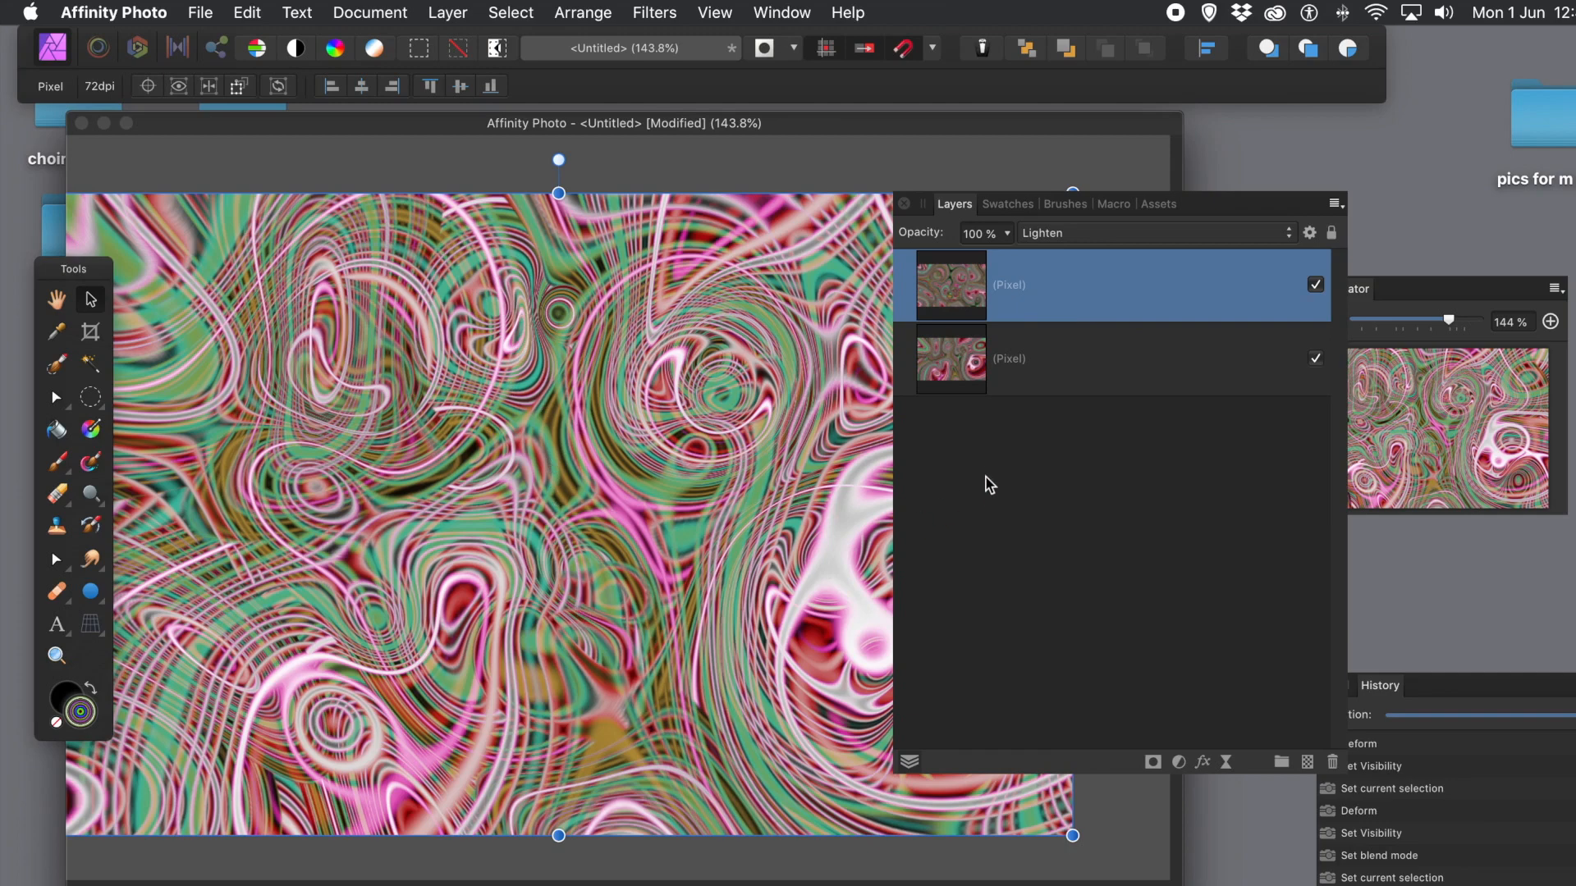
click(448, 12)
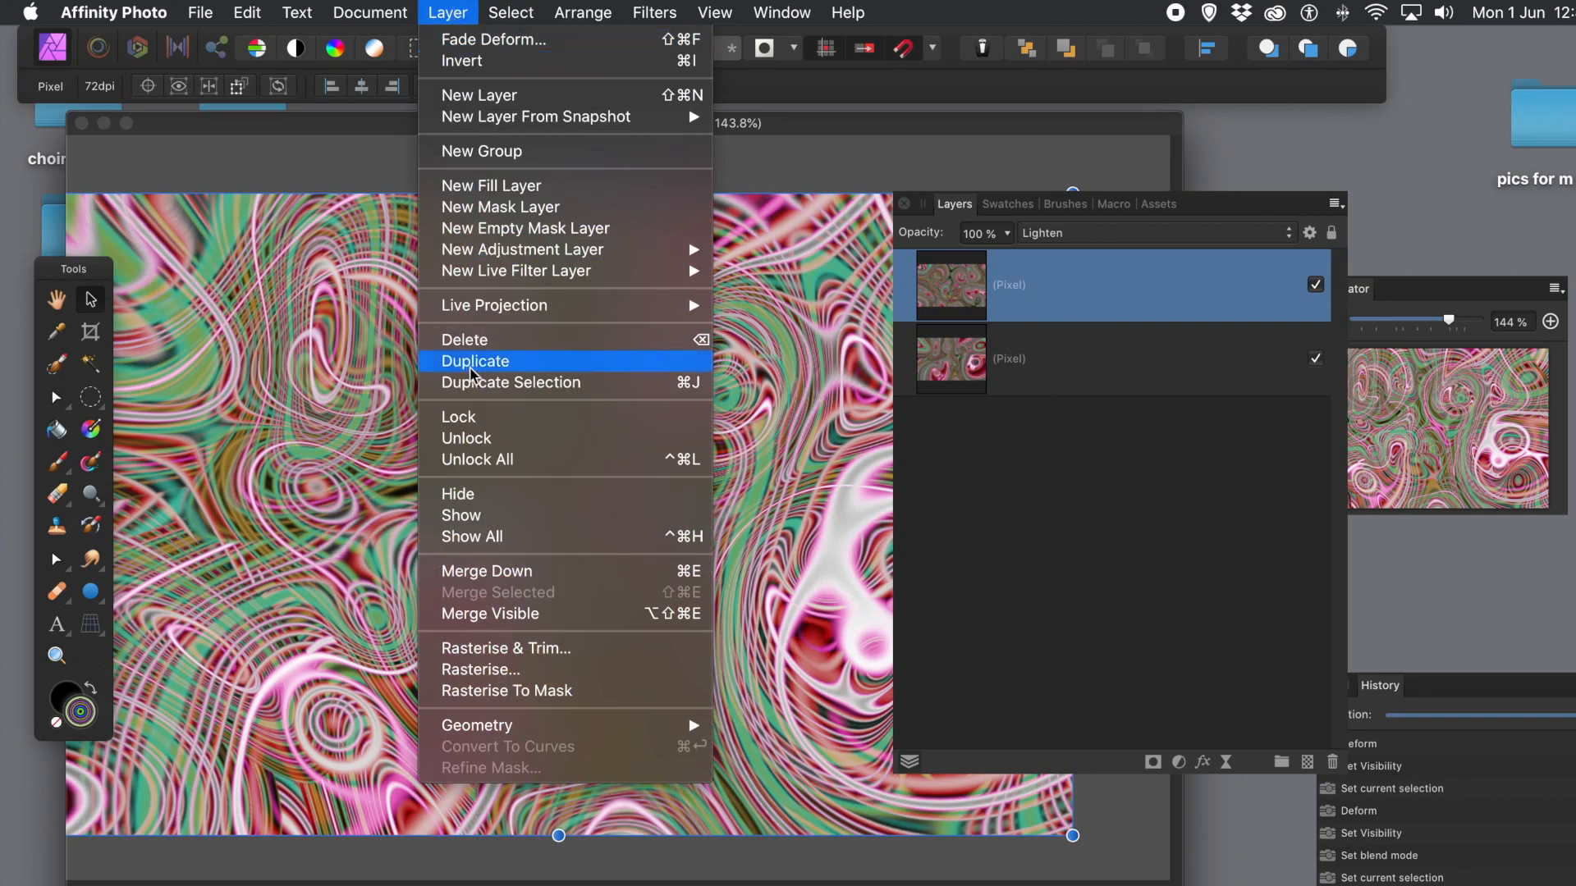
Step: Merge Visible into a new layer, delete the two original swirl layers, and move the Layers panel aside
click(503, 616)
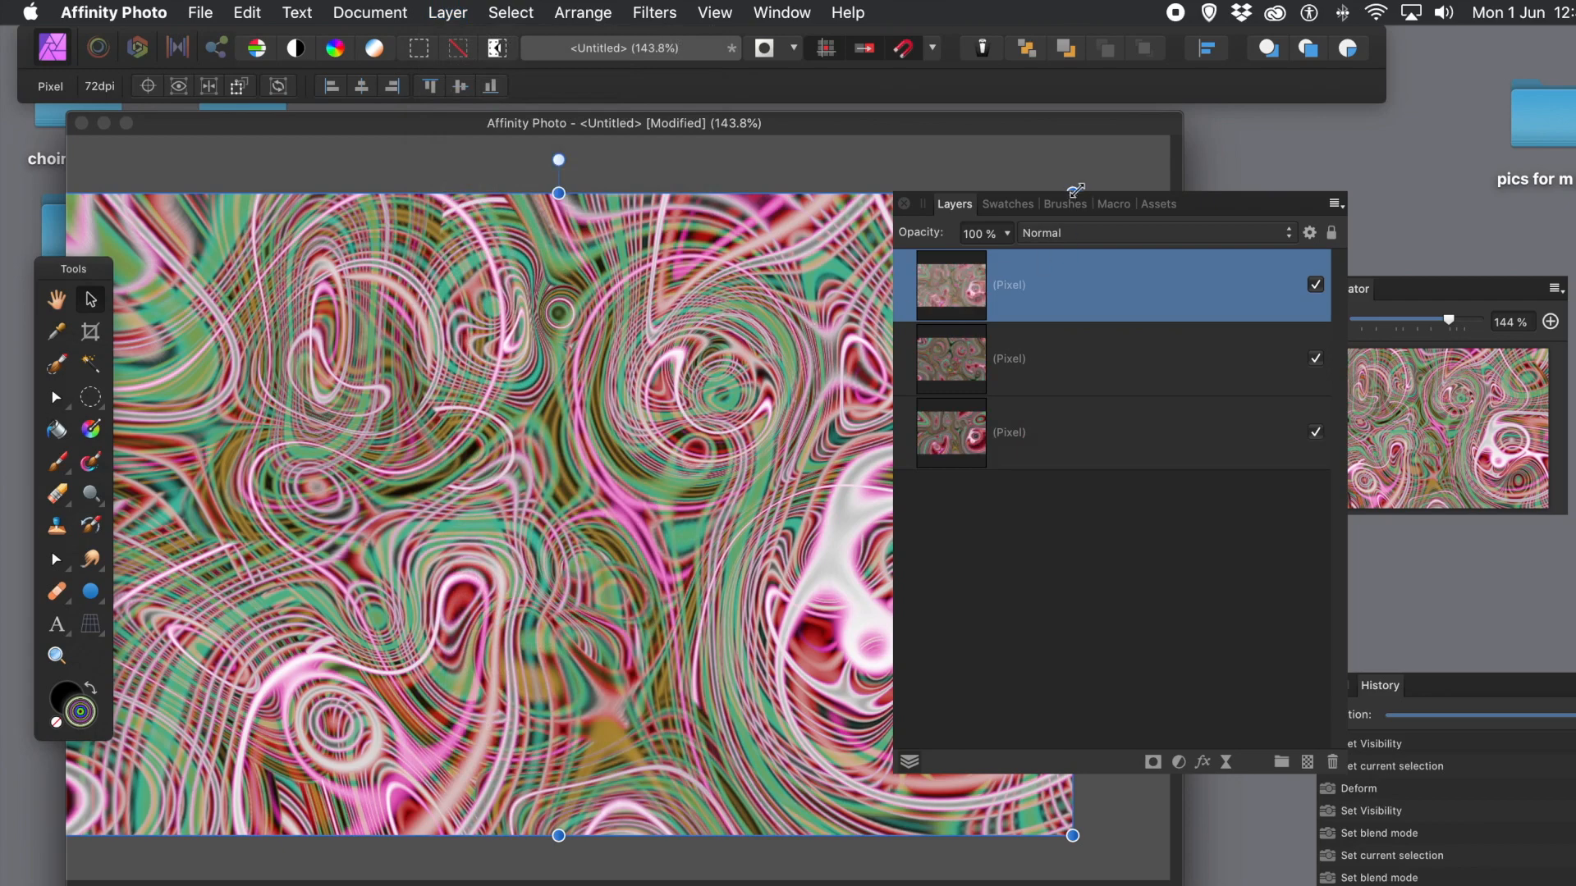
click(1023, 373)
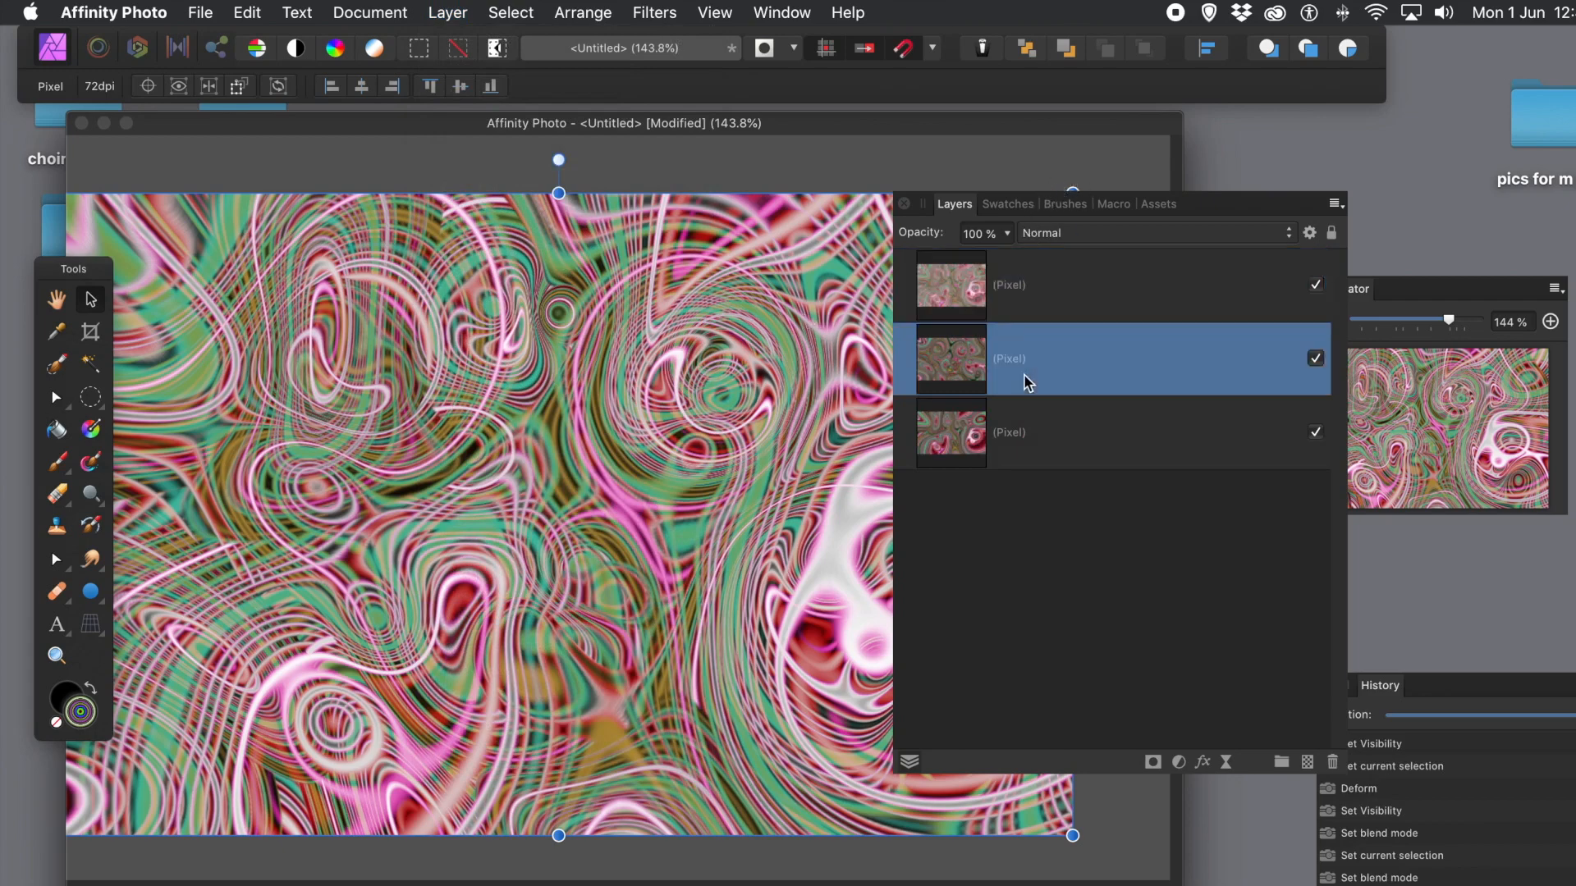
shift+click(1035, 432)
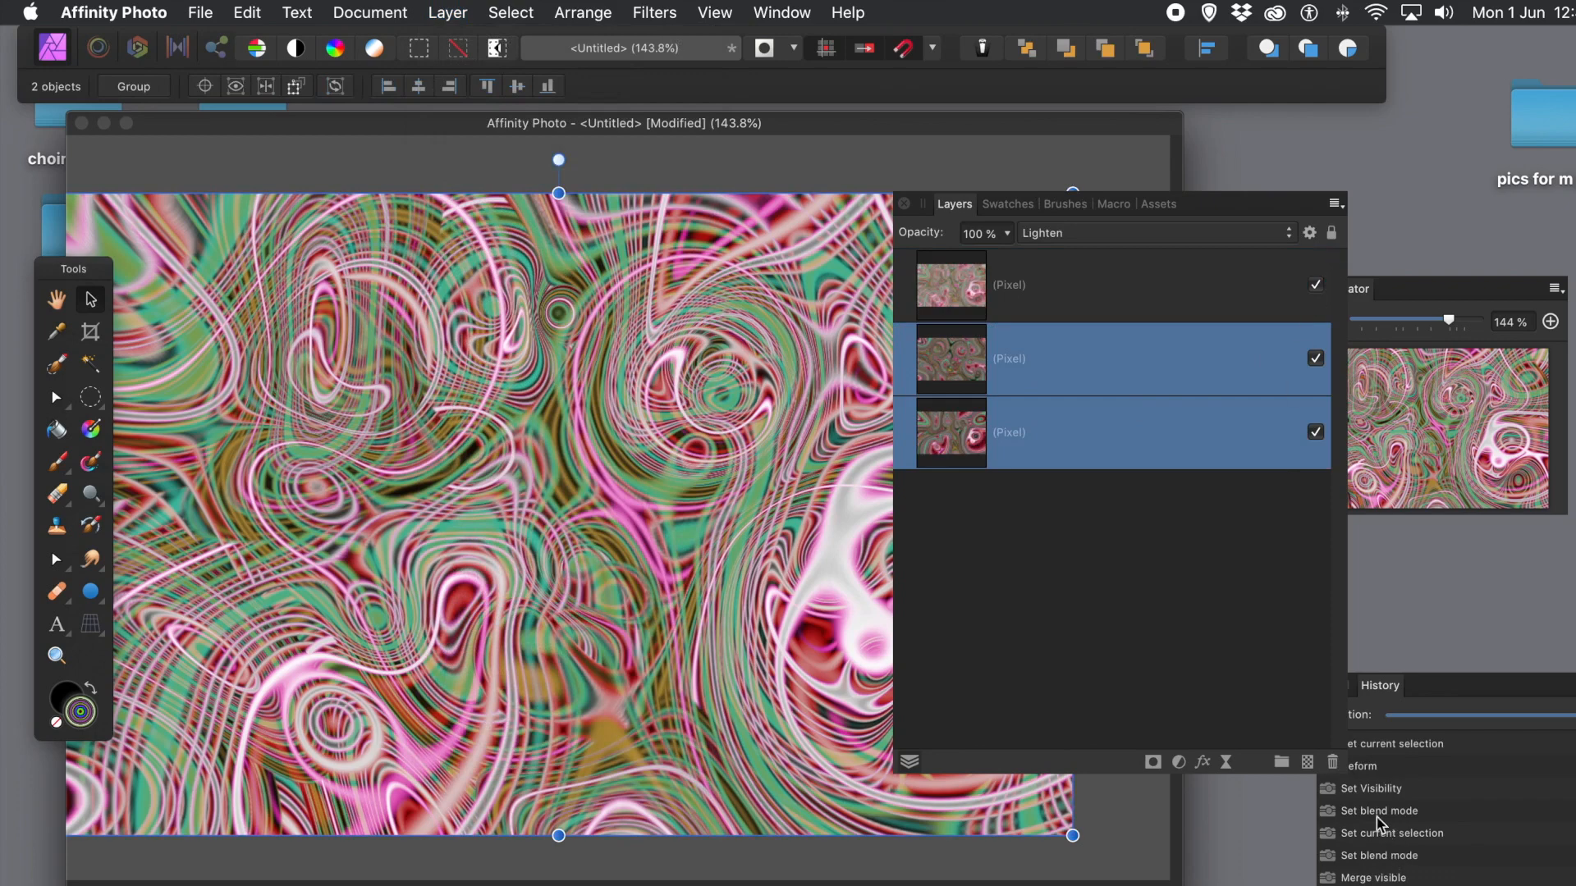
click(1332, 763)
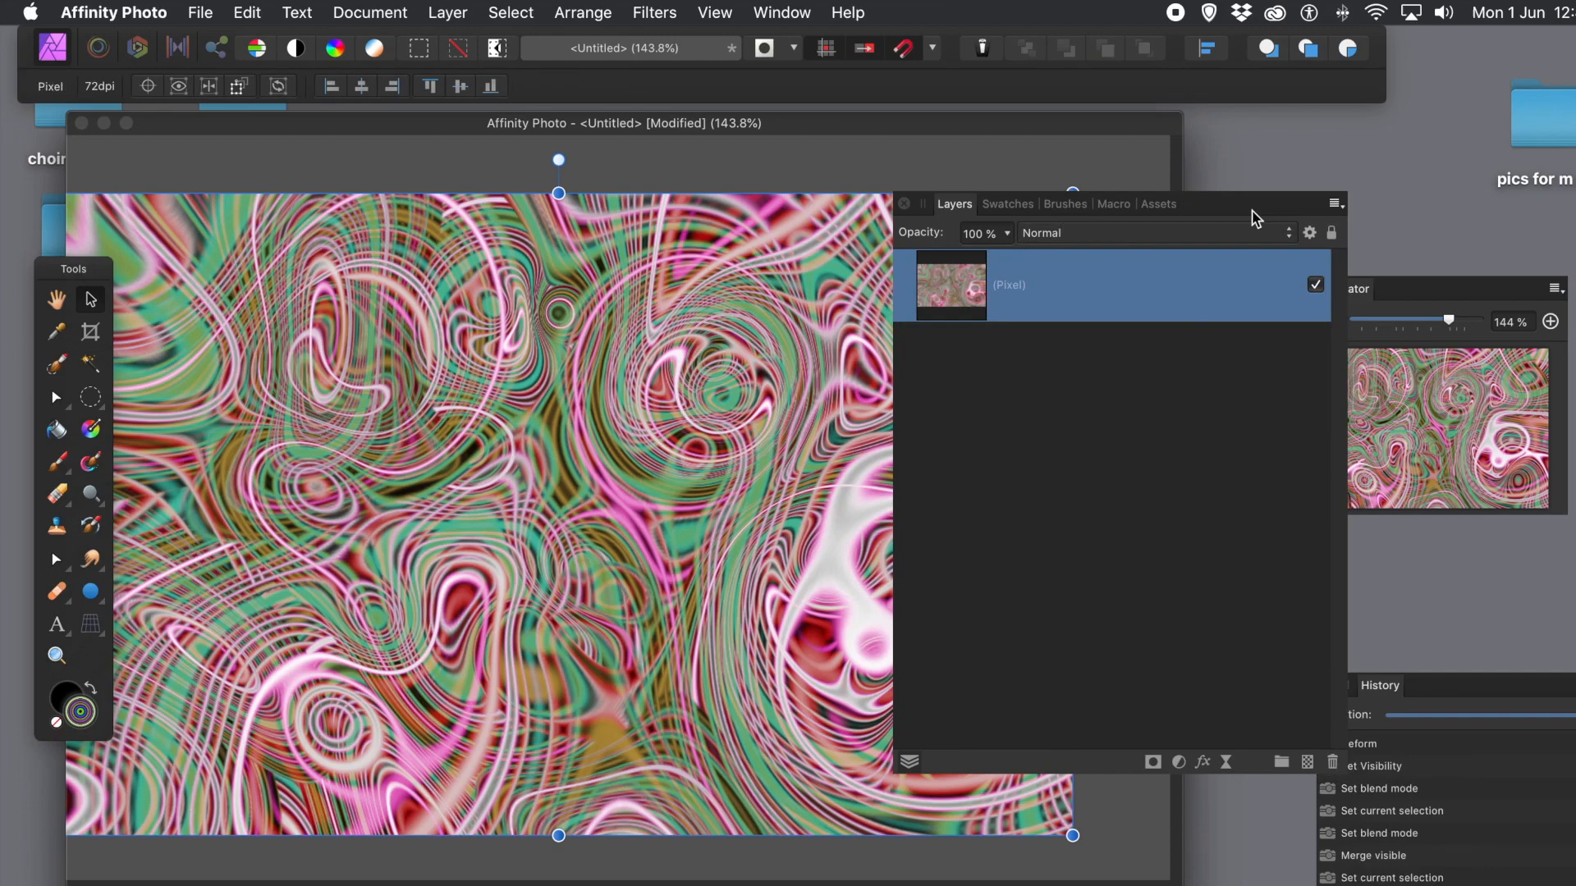
drag(1231, 212, 1451, 215)
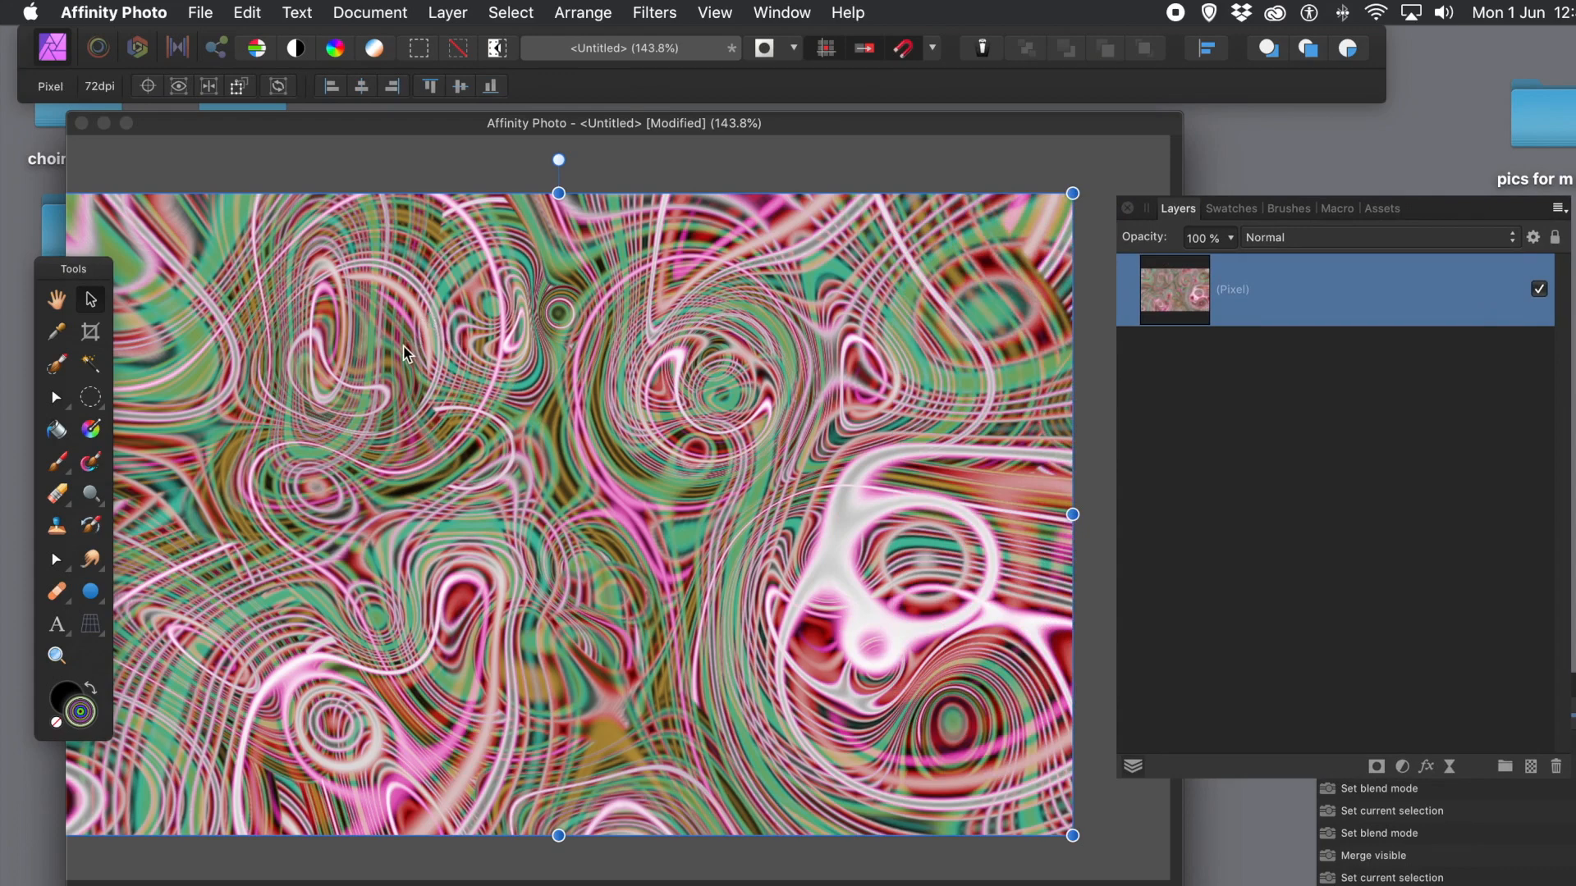
click(452, 14)
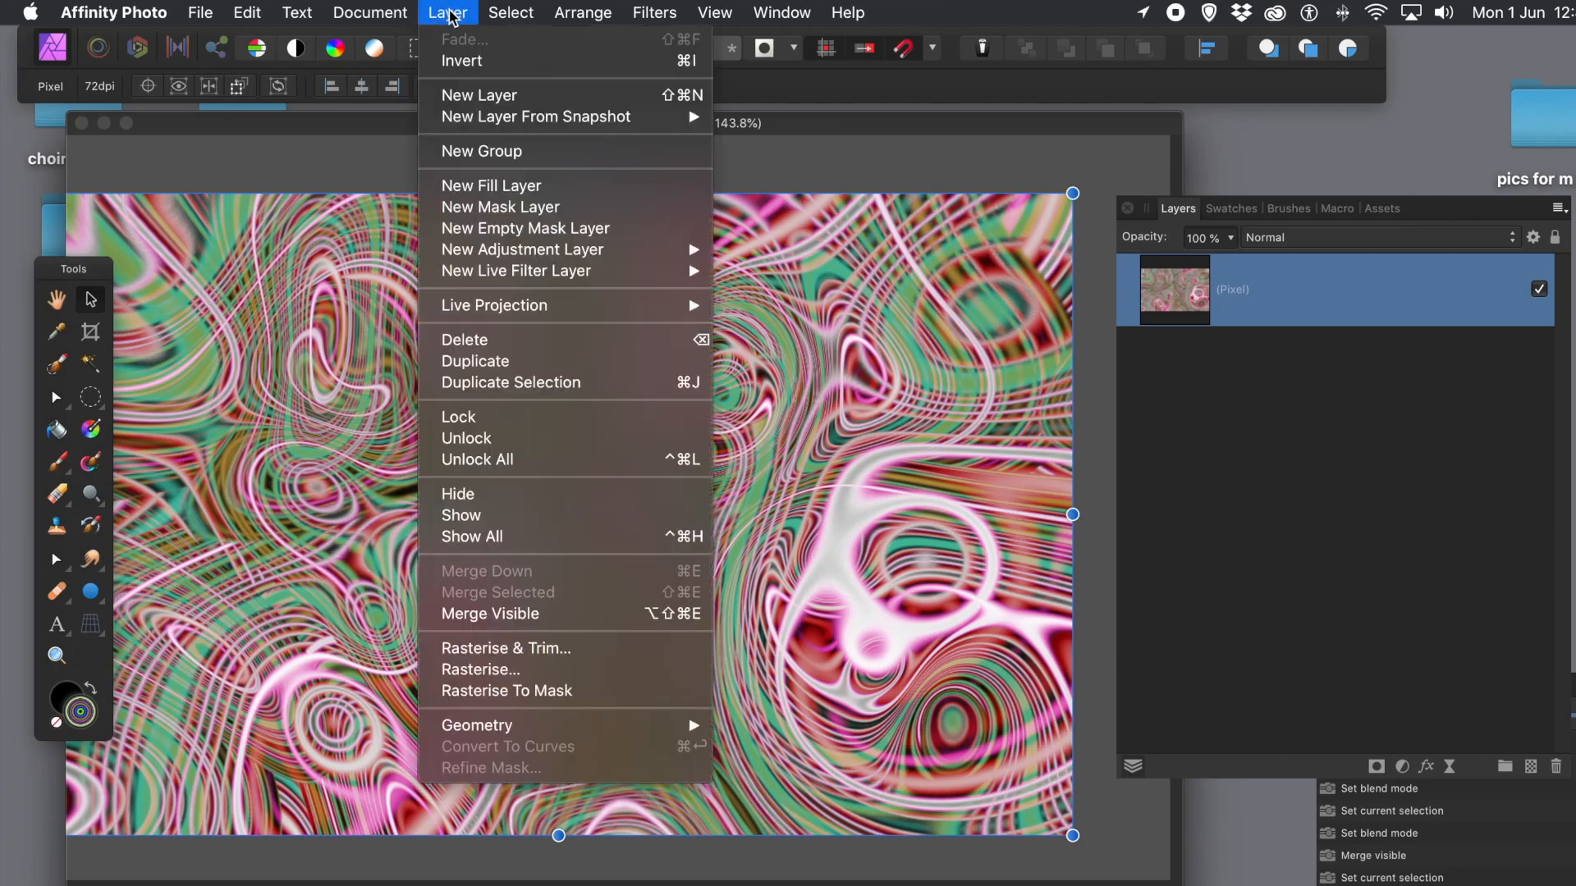
mouse_move(511, 316)
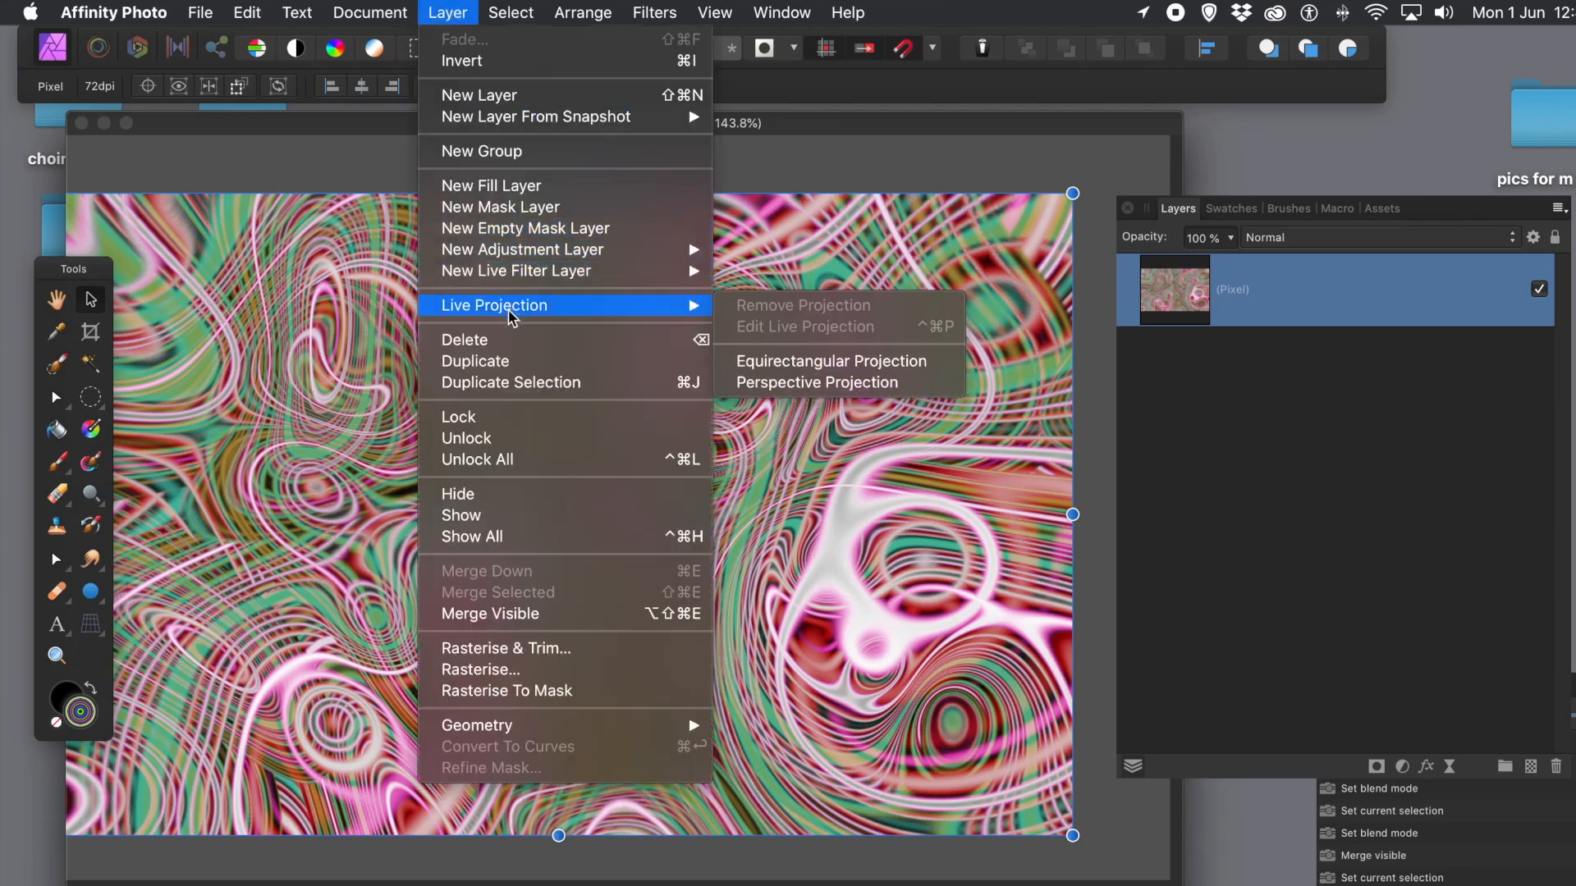
click(774, 363)
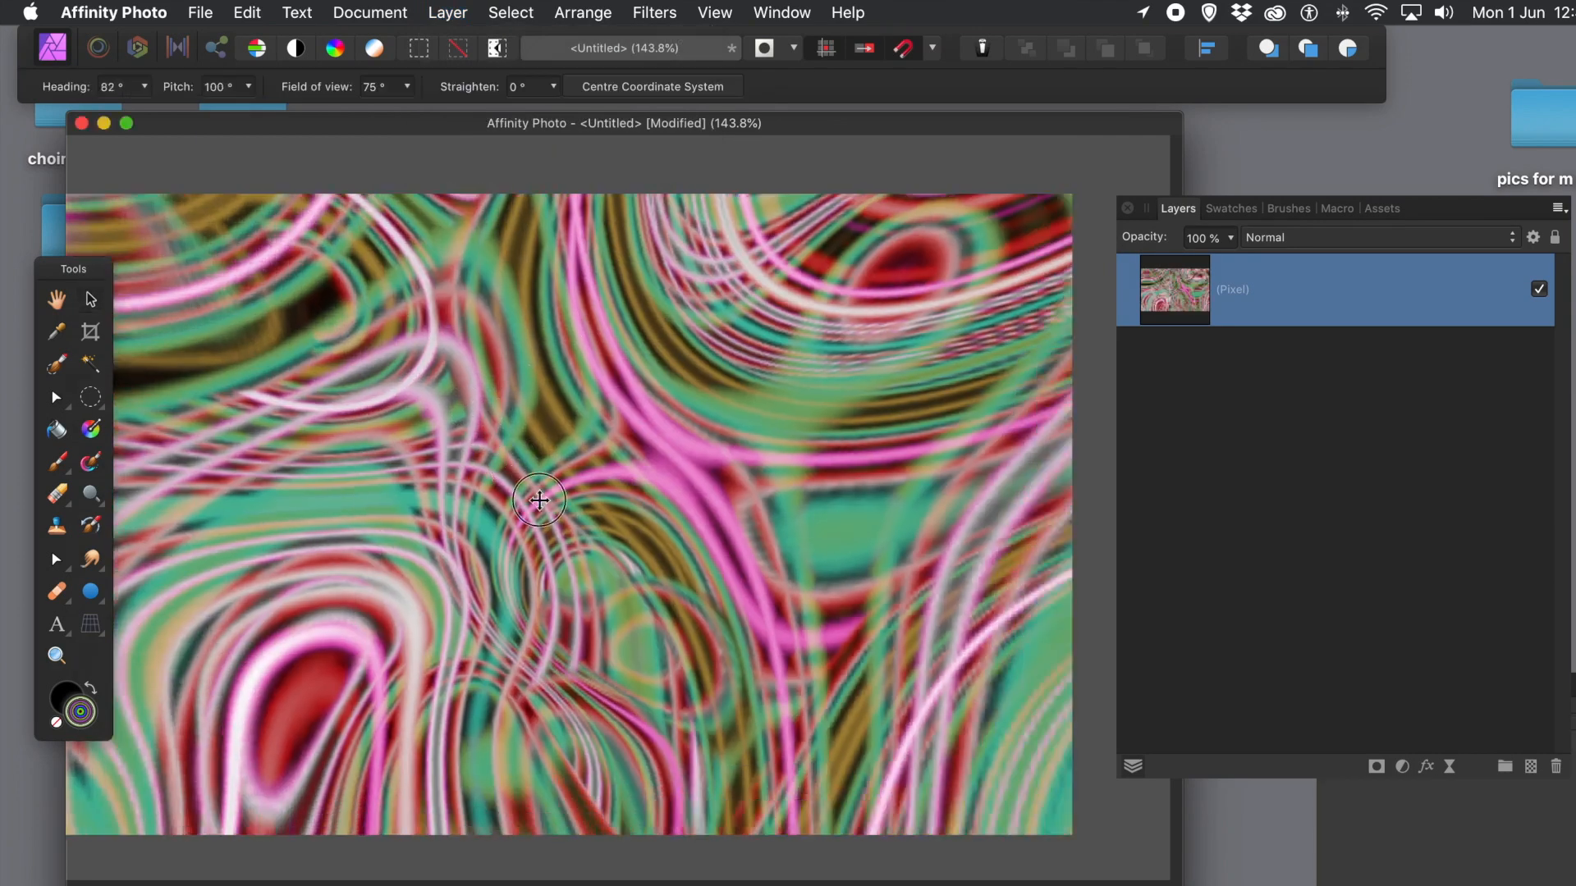
drag(540, 500, 686, 275)
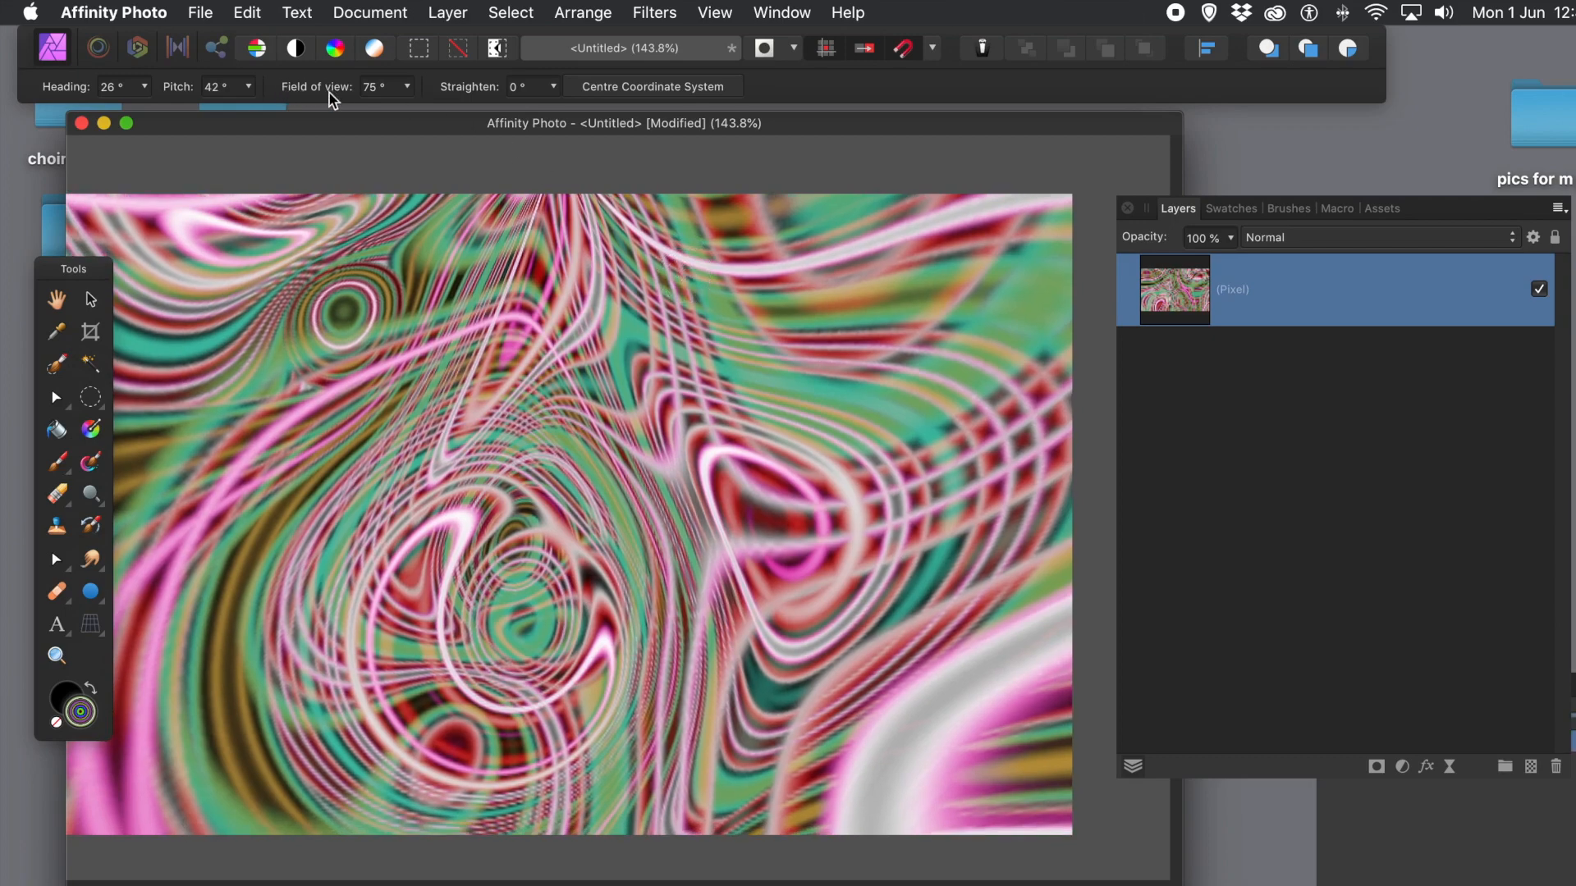
click(462, 14)
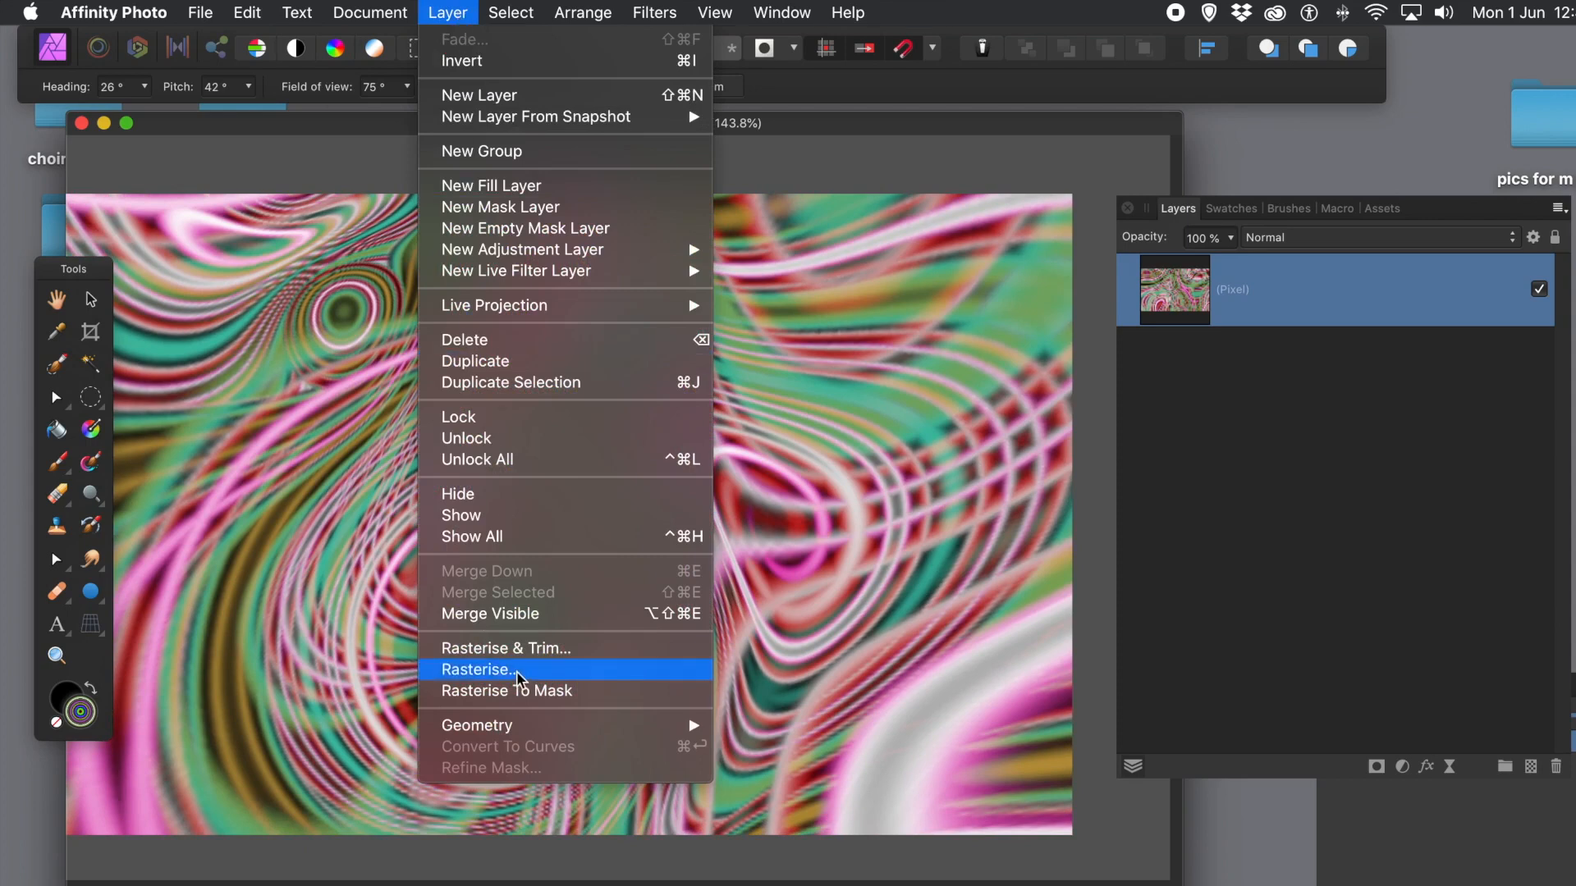
click(517, 671)
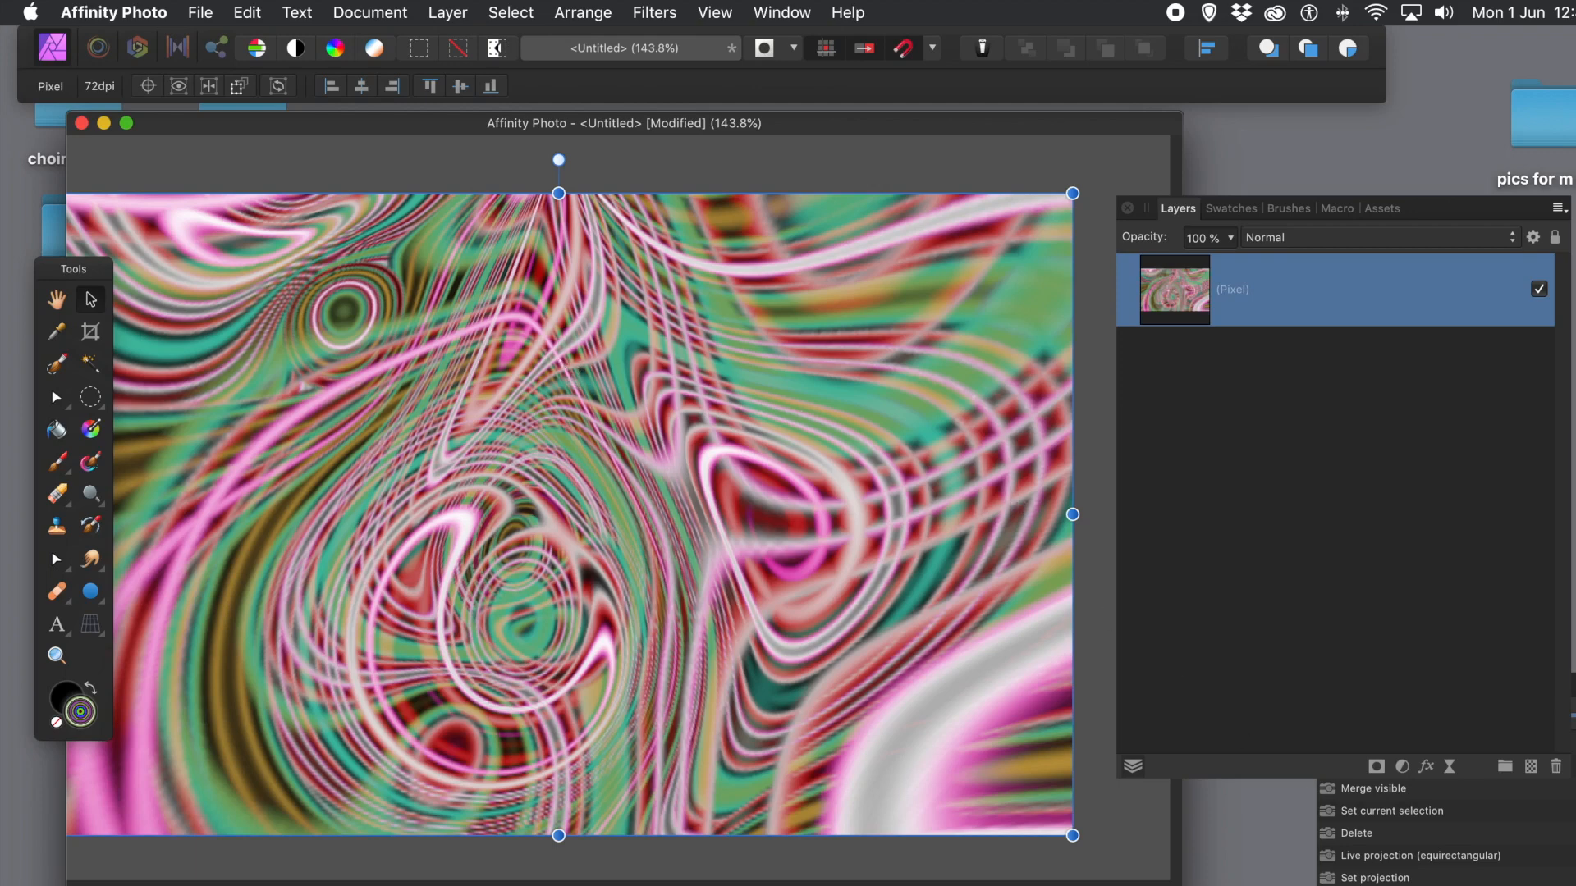
click(1369, 835)
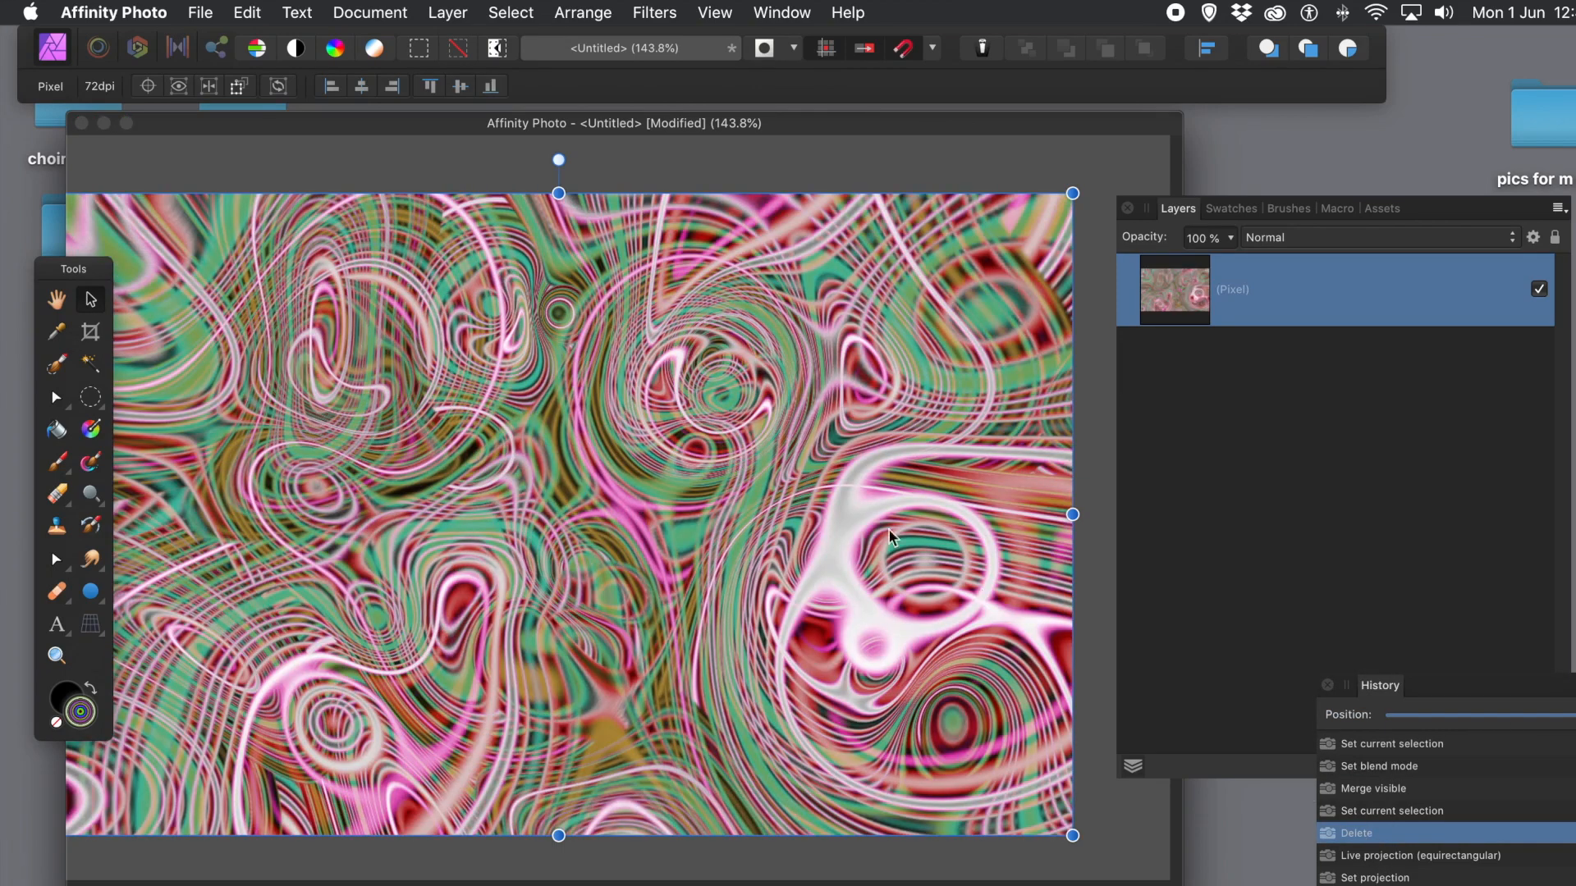
Step: Start a Deform on the merged layer, place six handles, and set the Similarity constraint
click(650, 11)
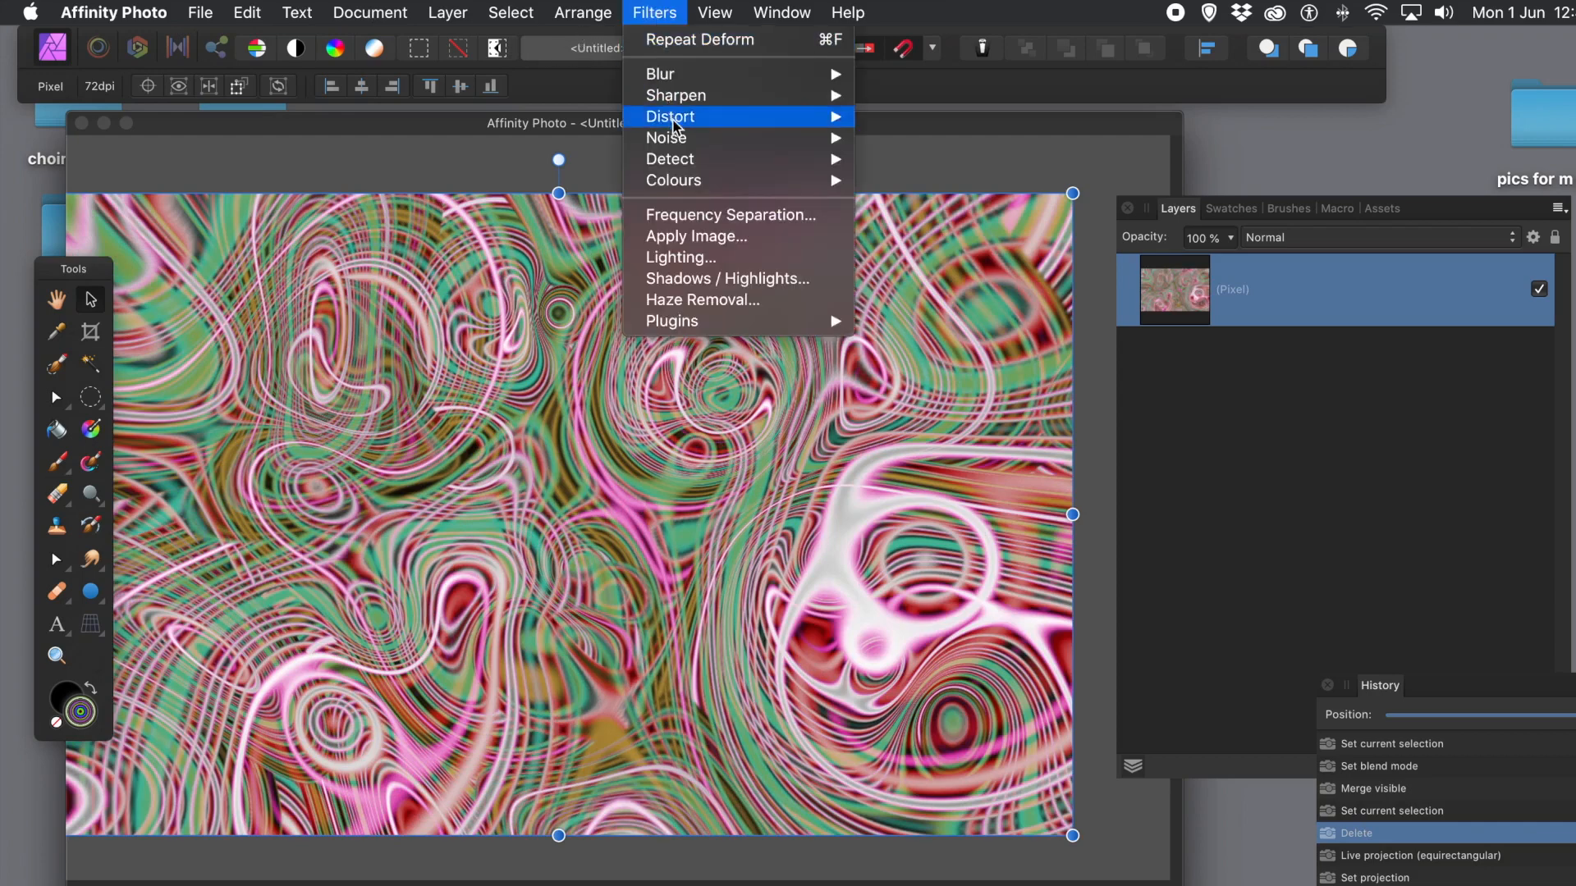
mouse_move(676, 120)
click(904, 123)
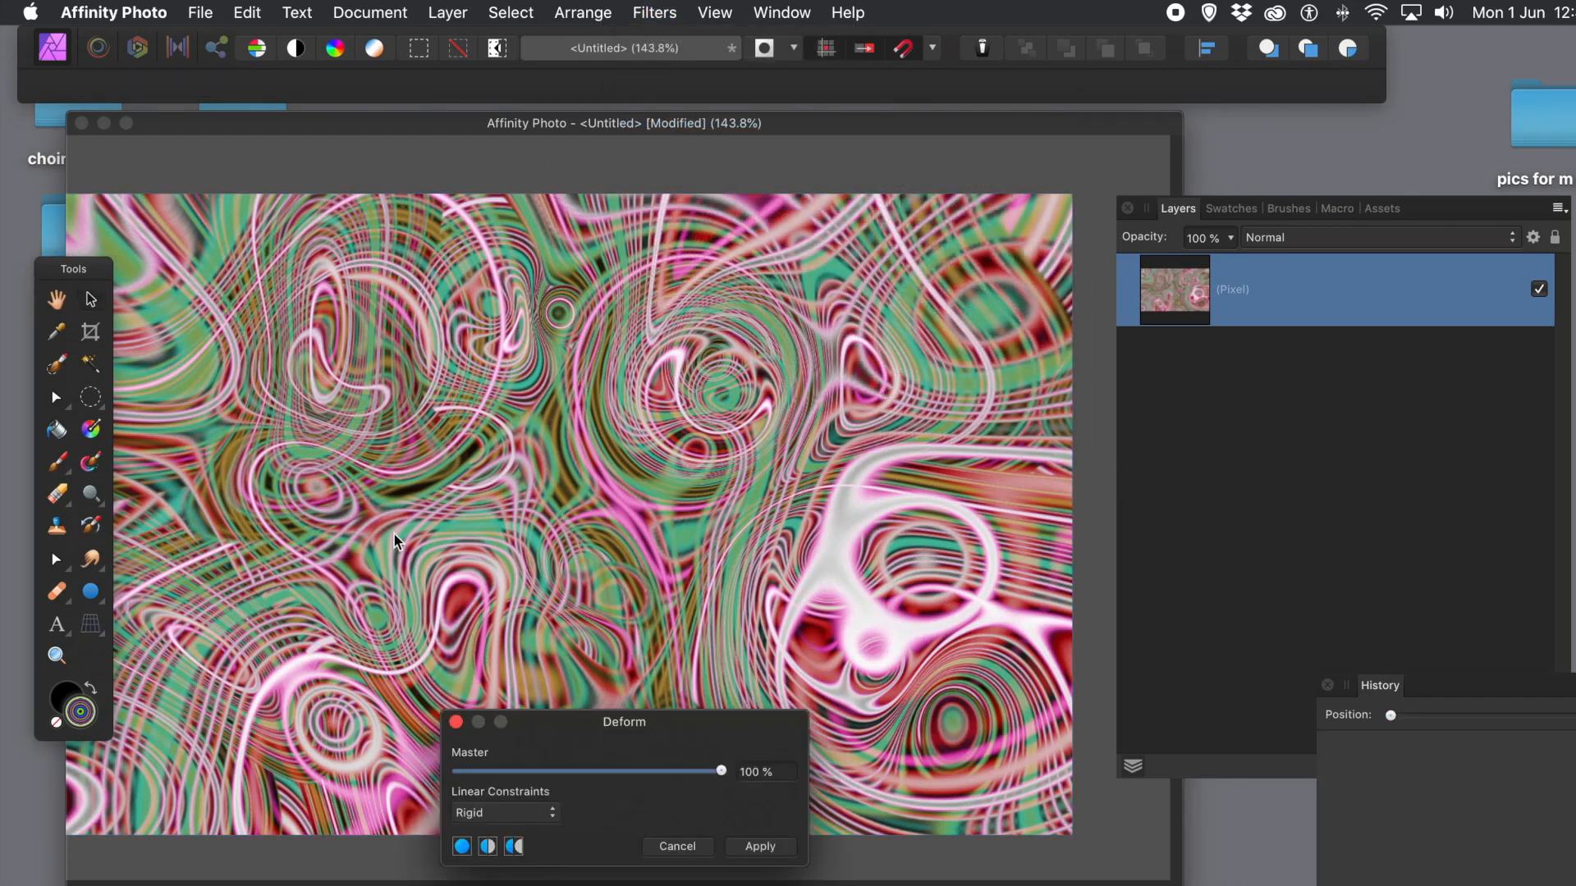
click(394, 533)
click(598, 381)
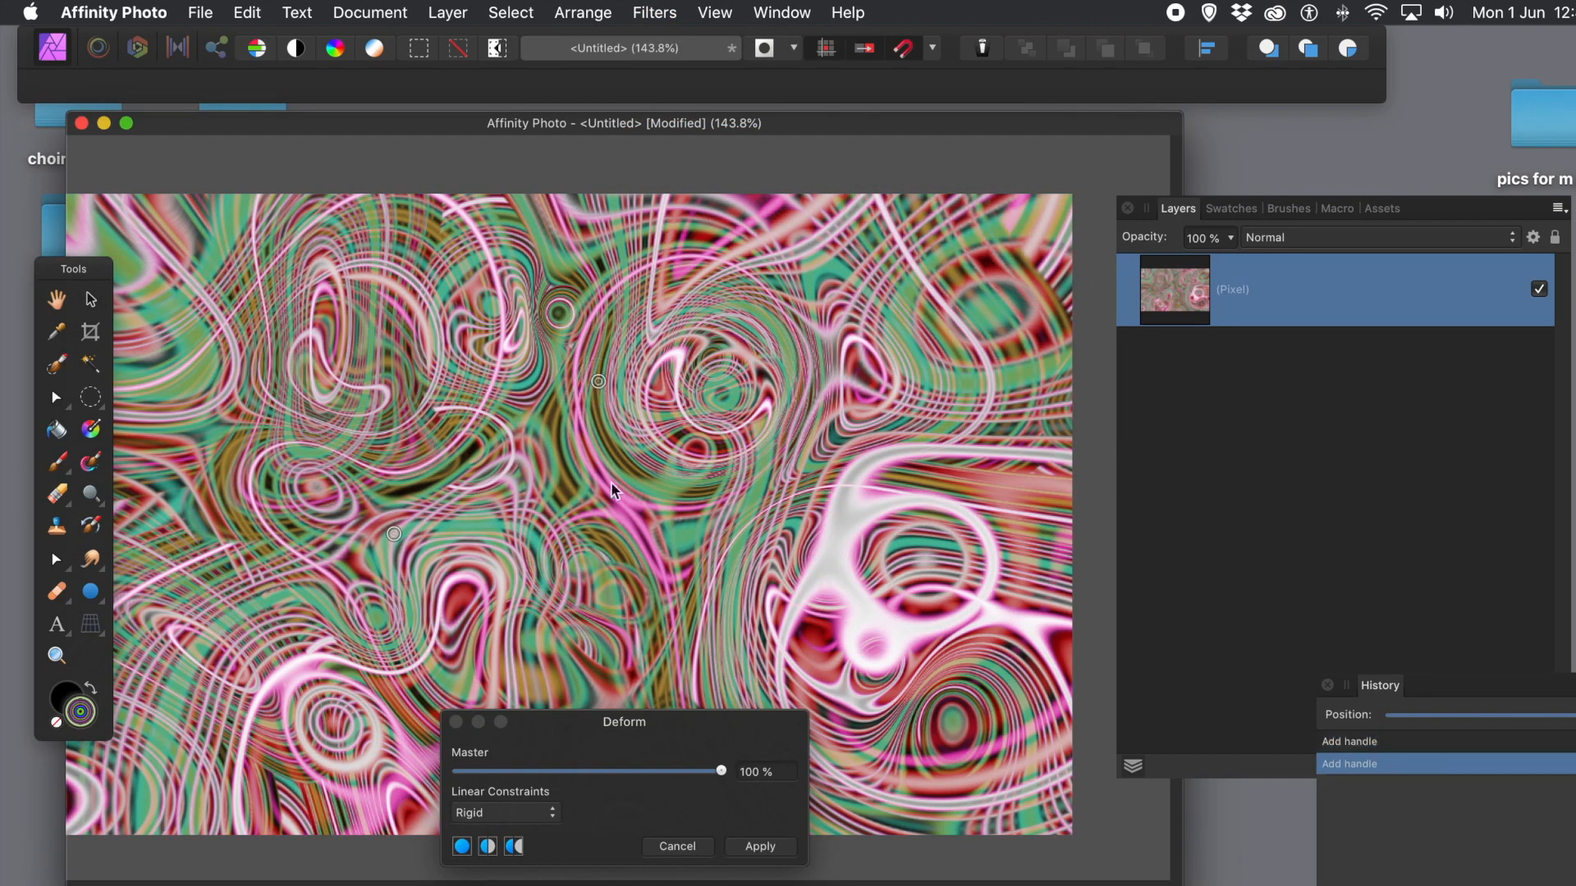
click(661, 531)
click(811, 580)
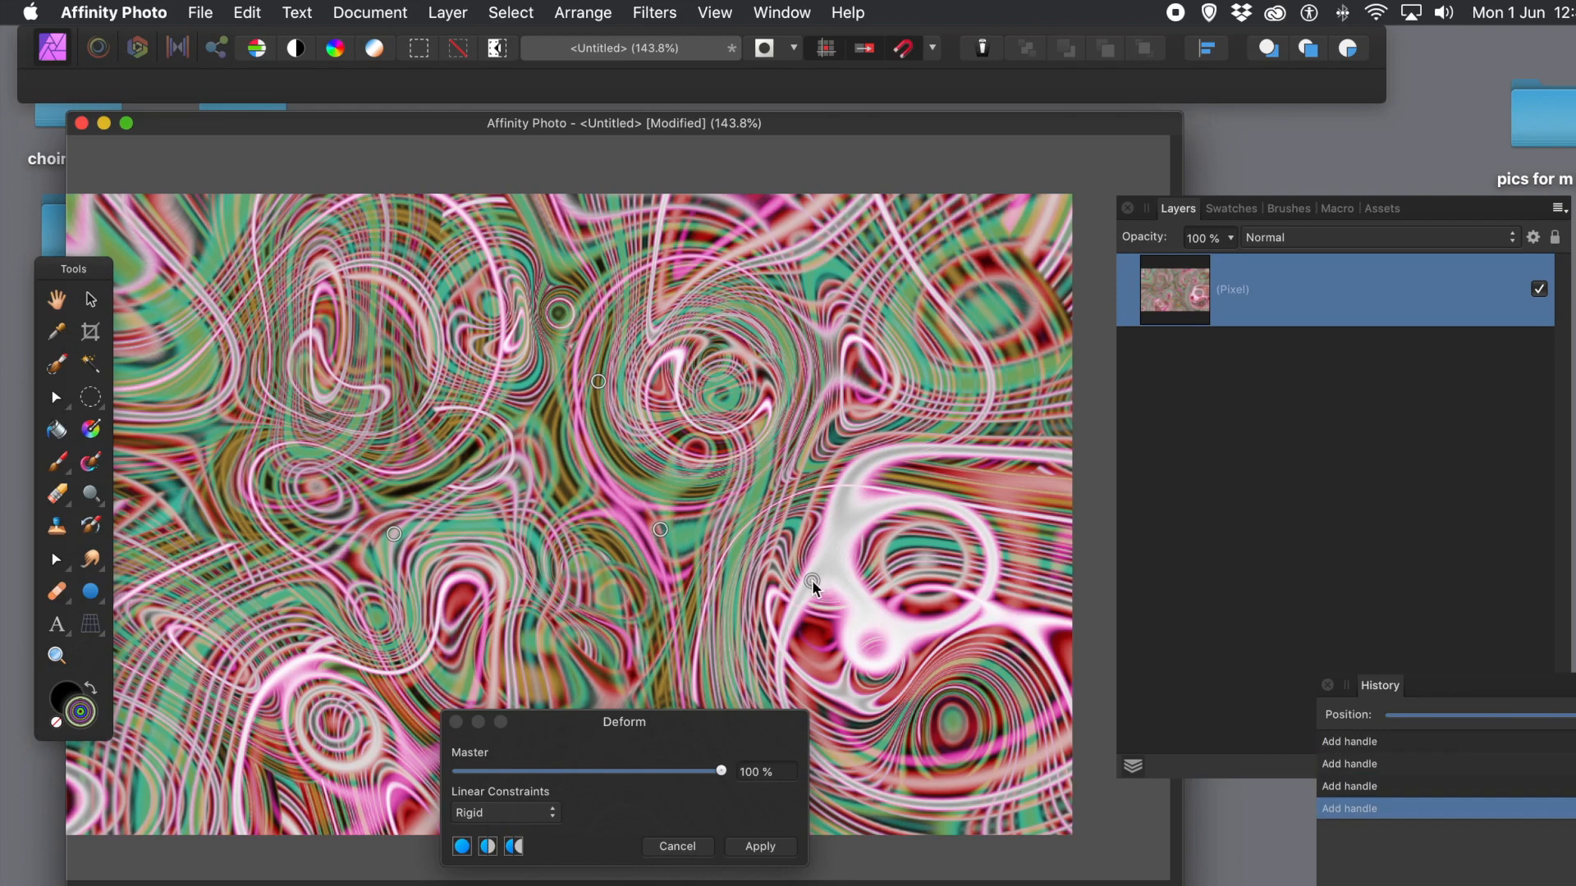
click(881, 636)
click(708, 498)
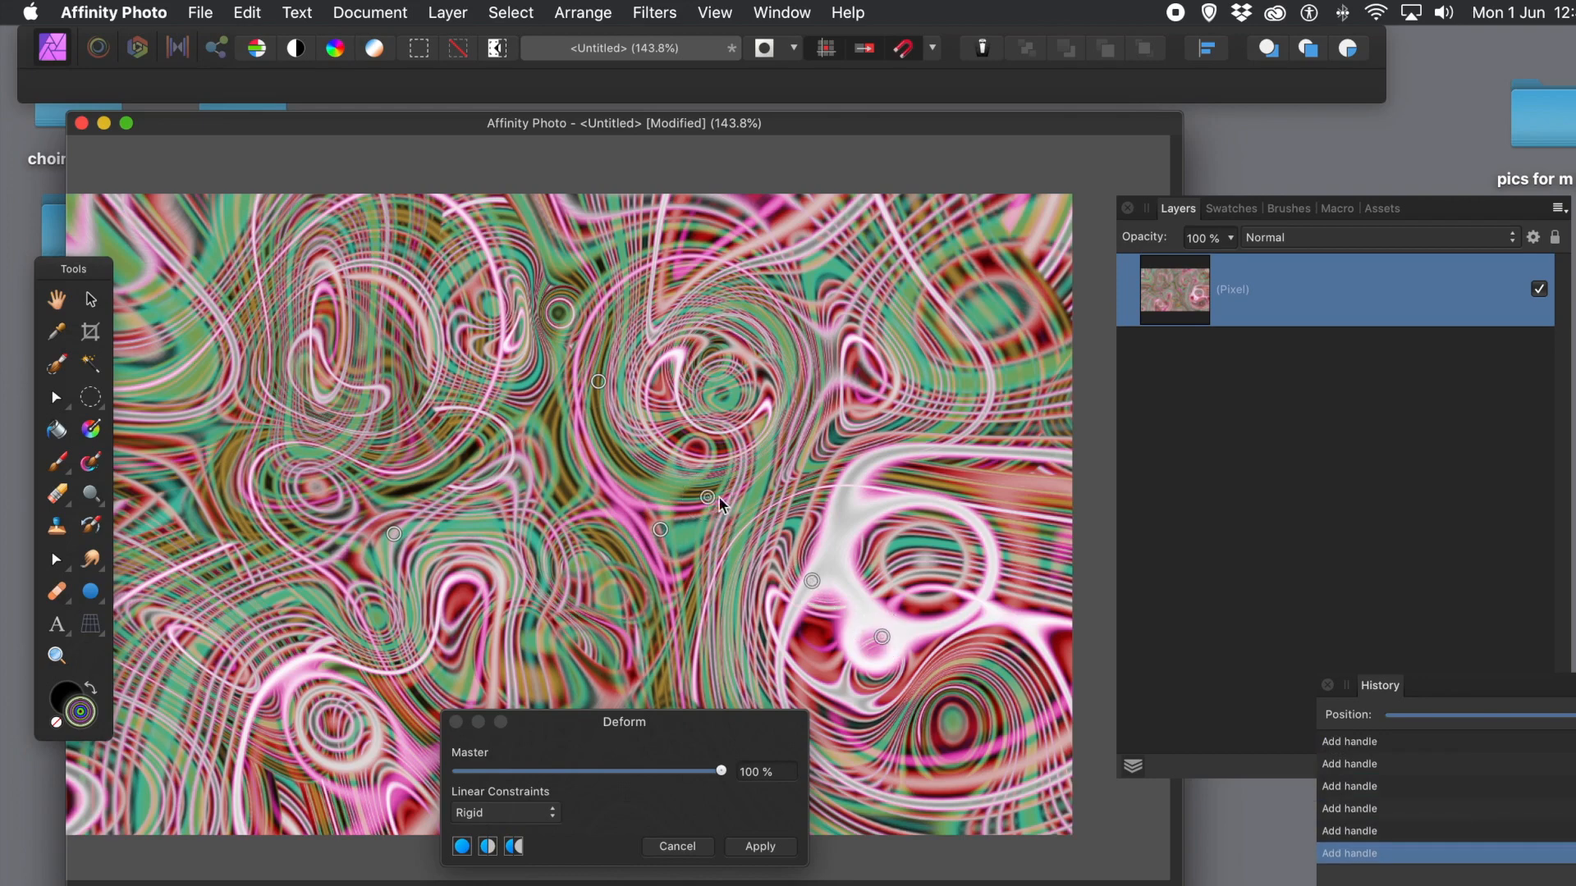
click(522, 816)
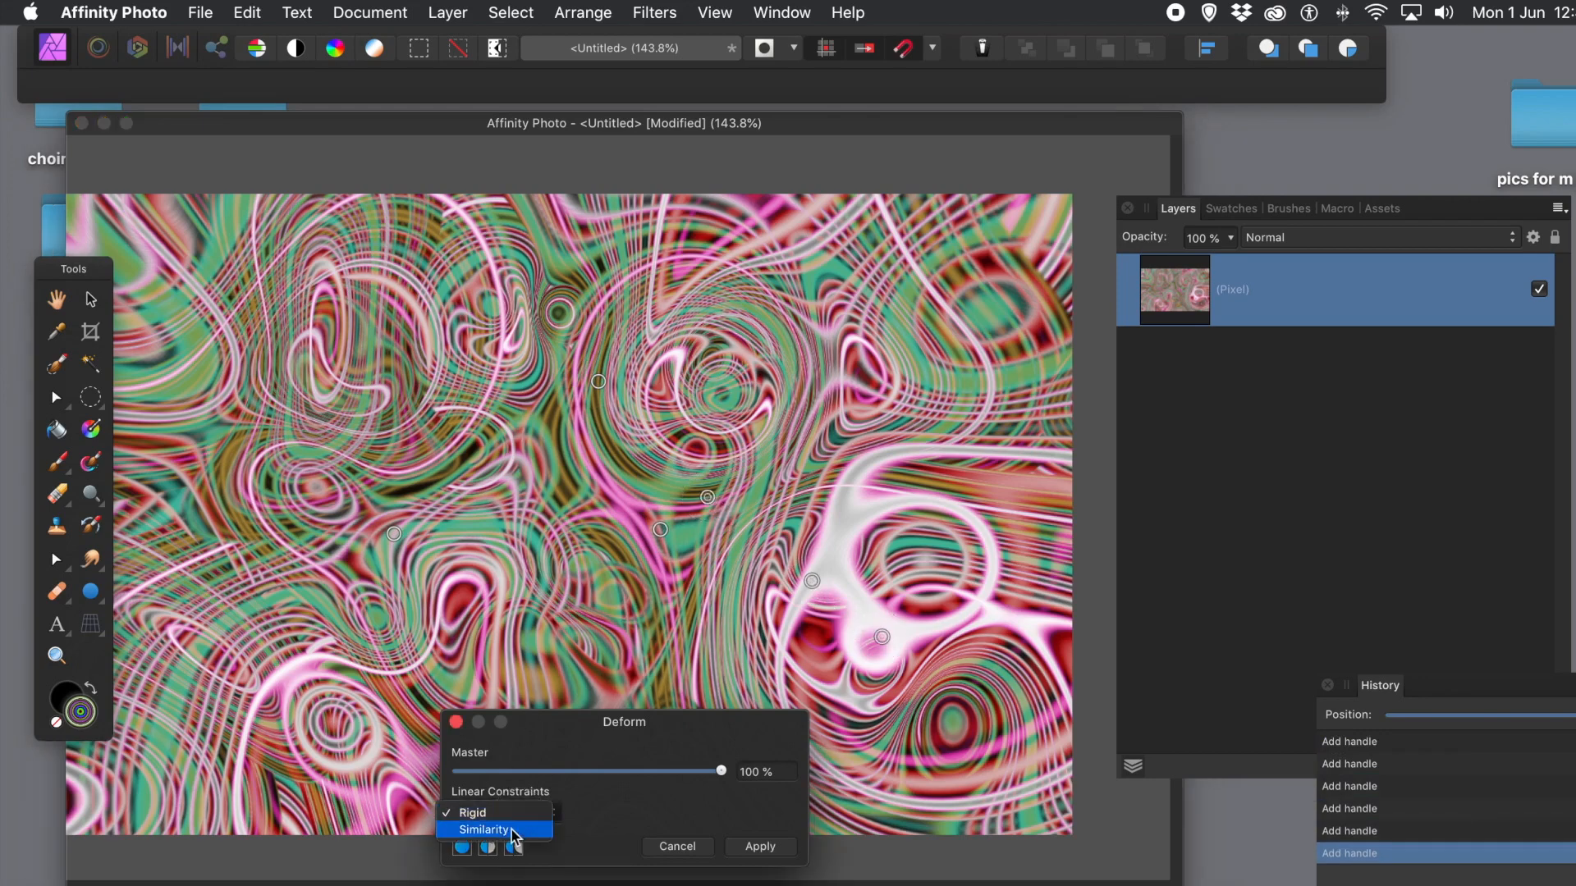
click(511, 830)
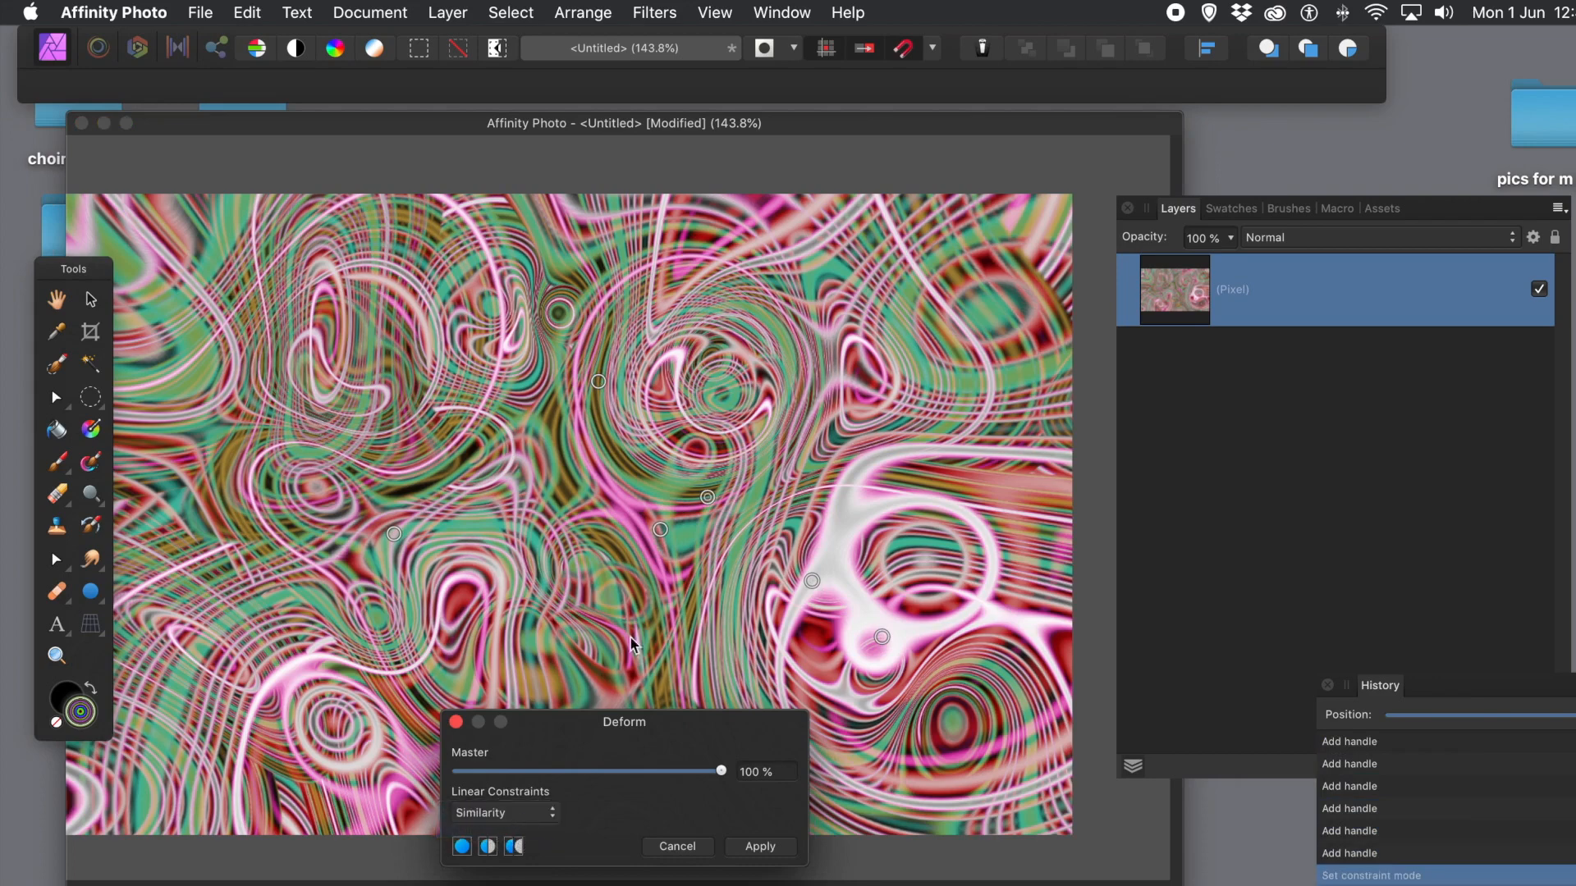
Step: Pull the central and left handles to twist the swirls toward the upper left
drag(660, 530, 228, 662)
click(336, 456)
drag(336, 456, 735, 365)
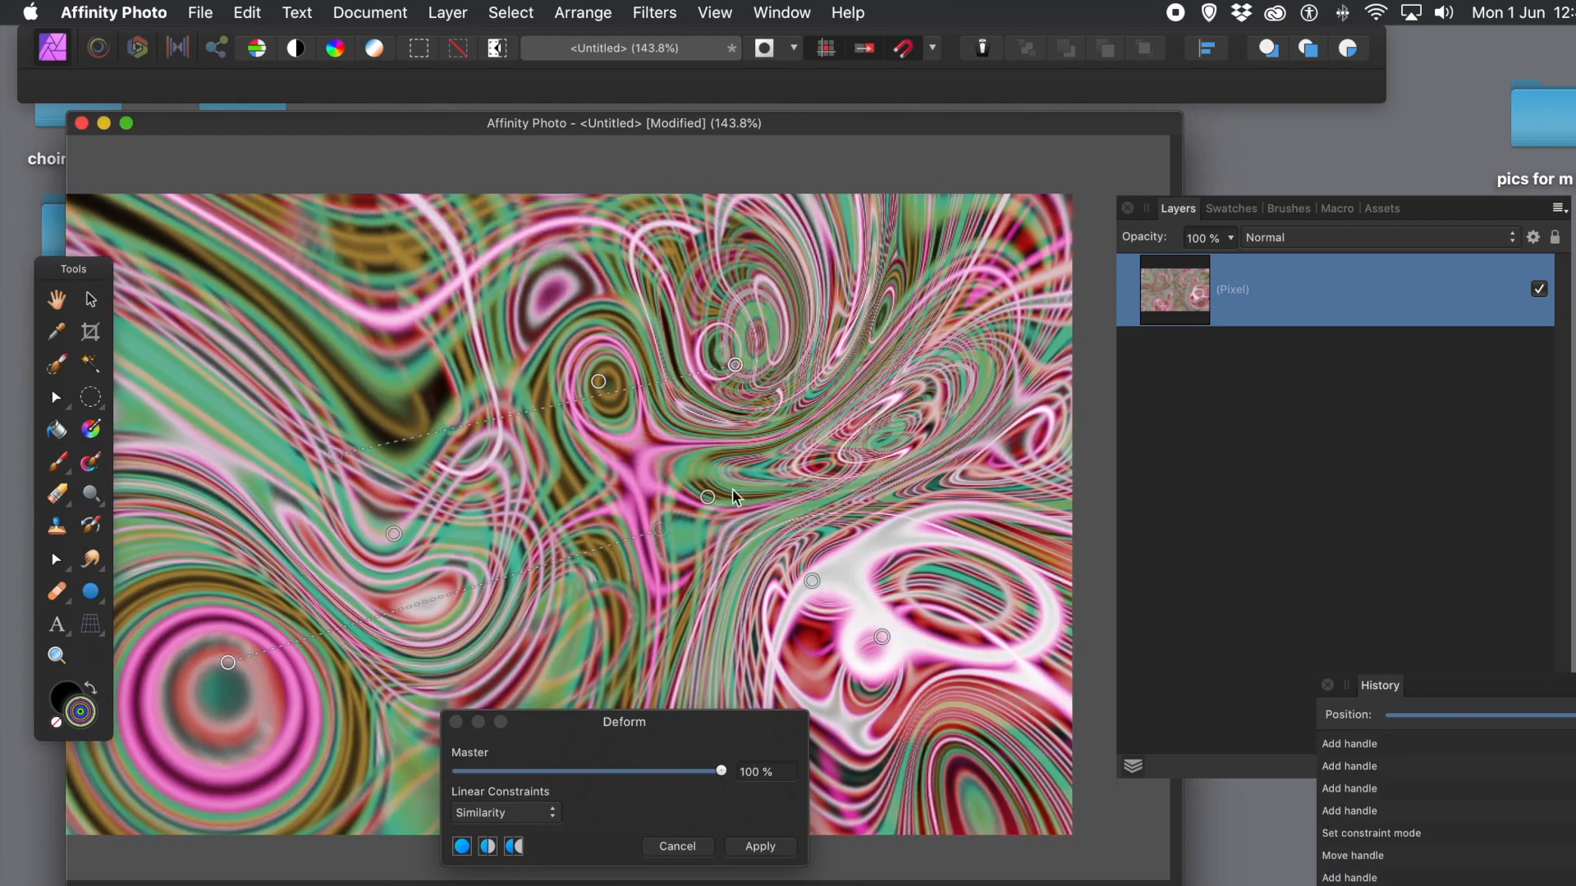
drag(555, 471, 184, 279)
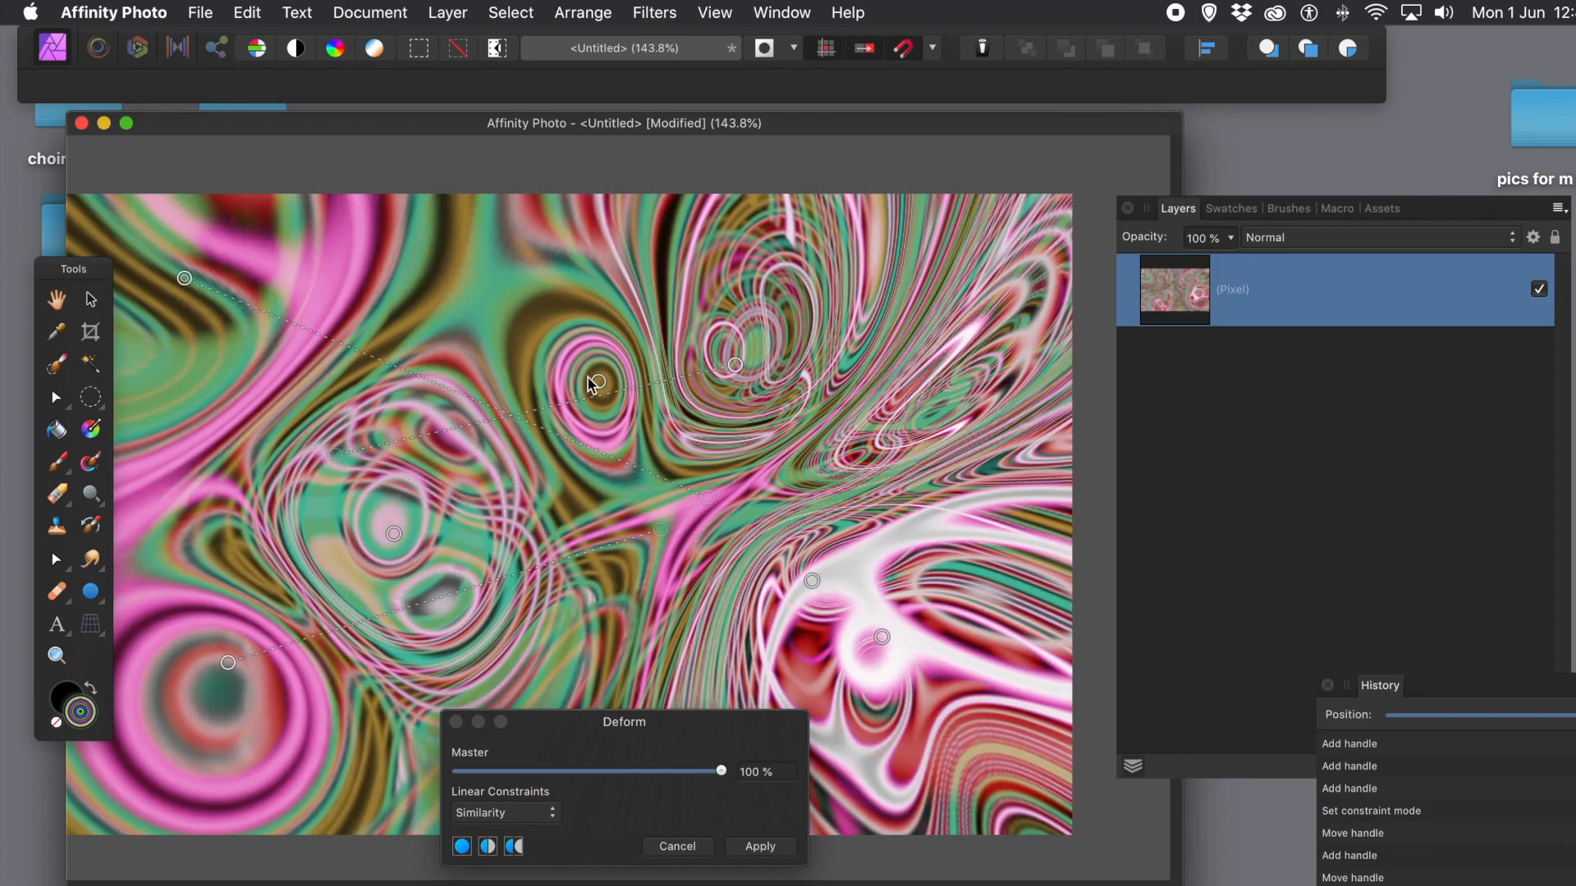
click(523, 395)
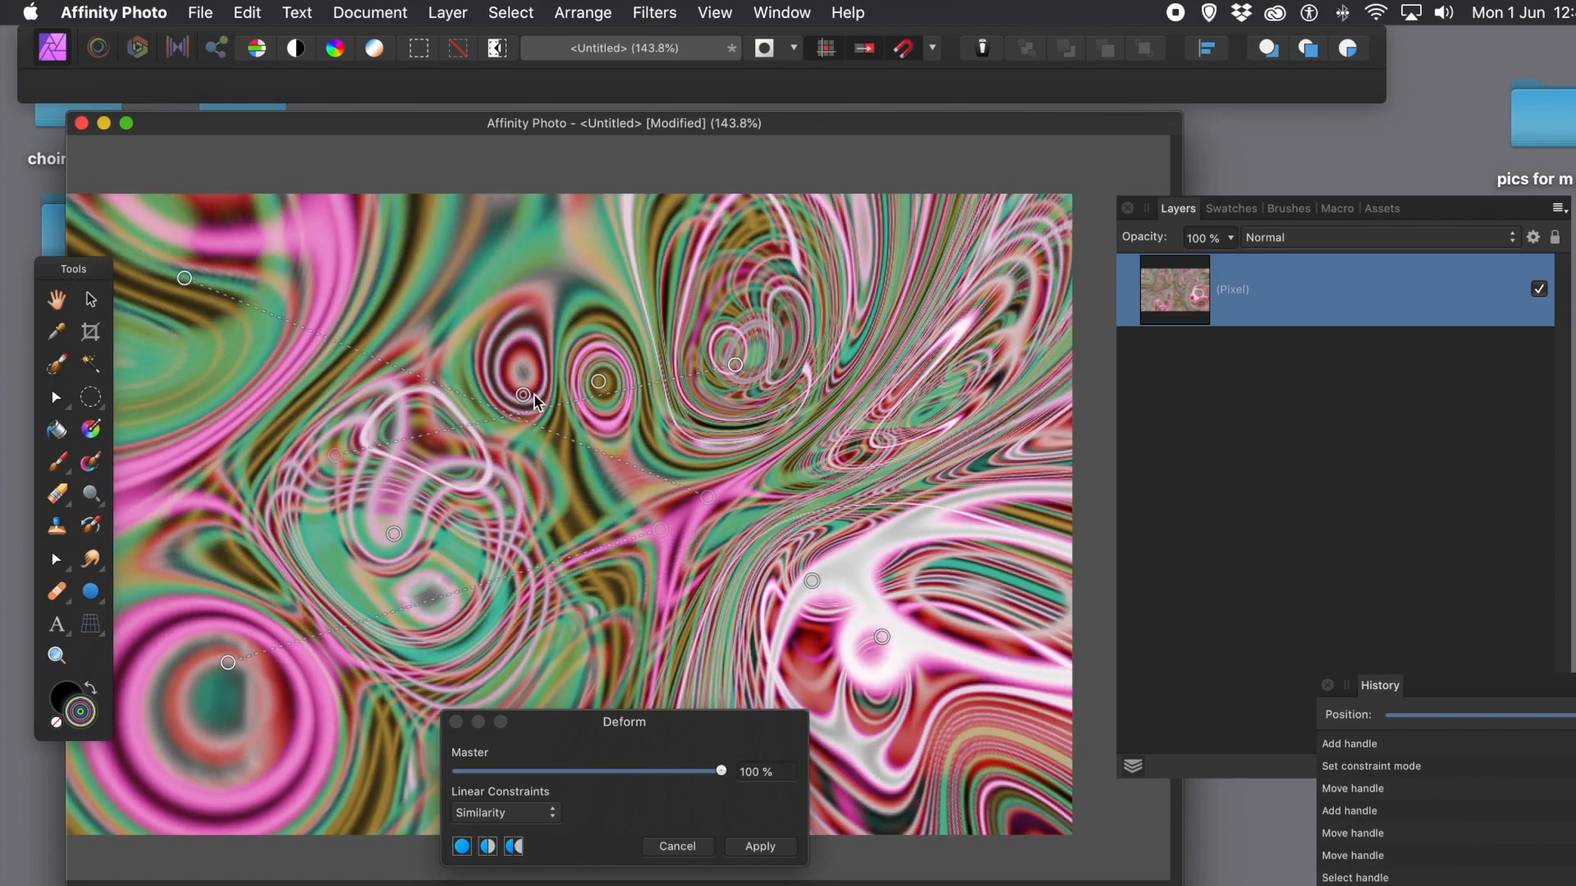
drag(523, 395, 589, 404)
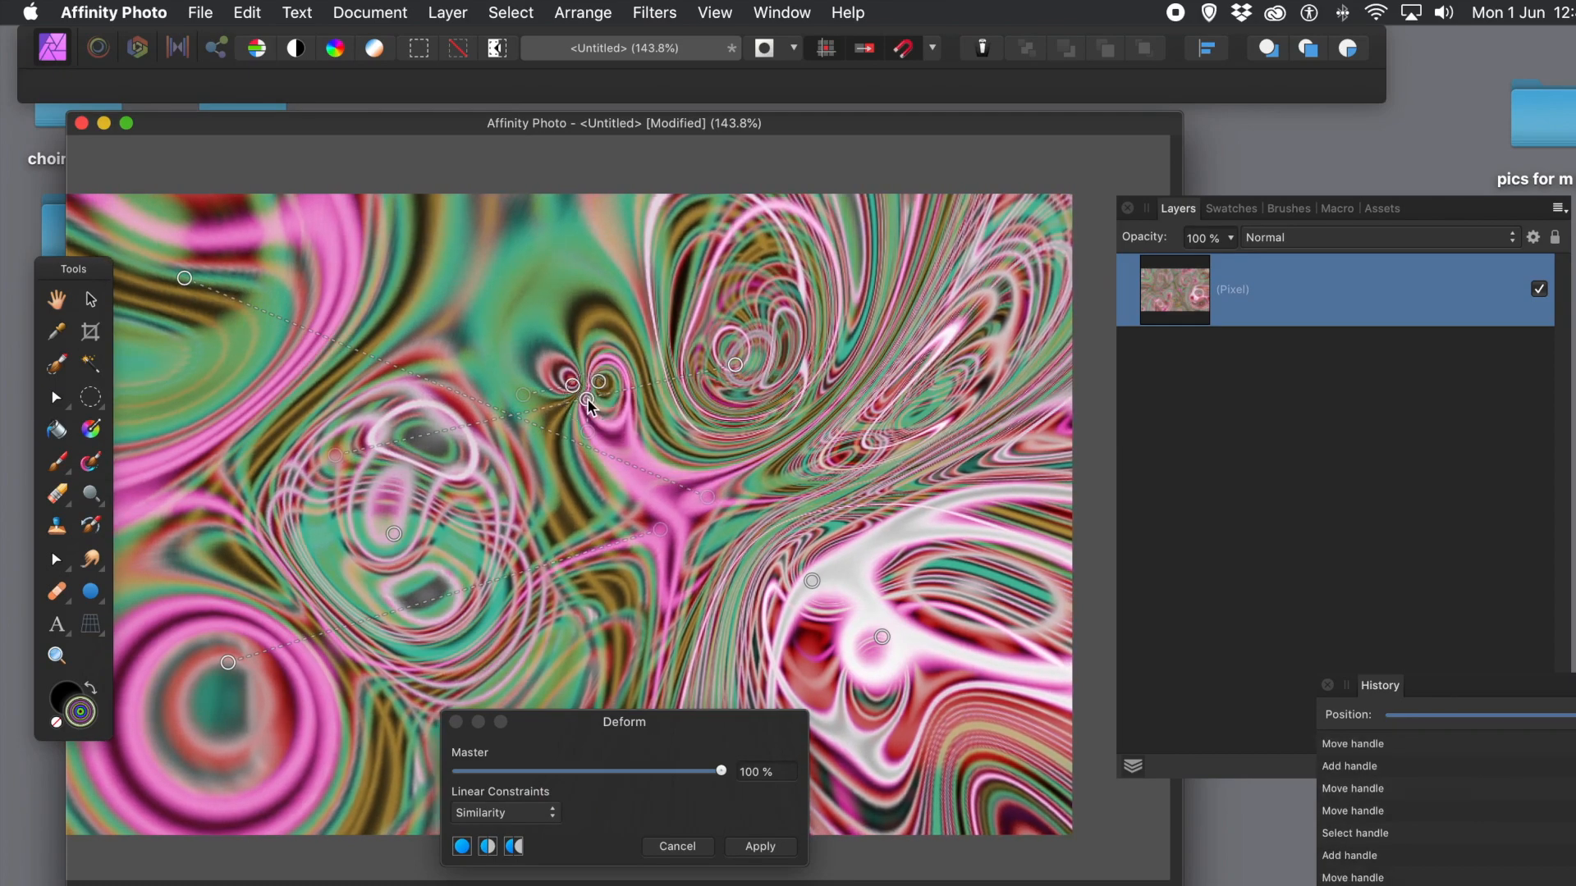
Step: Add and pull handles right of centre and lower left to swirl the right side
click(579, 556)
drag(581, 556, 797, 601)
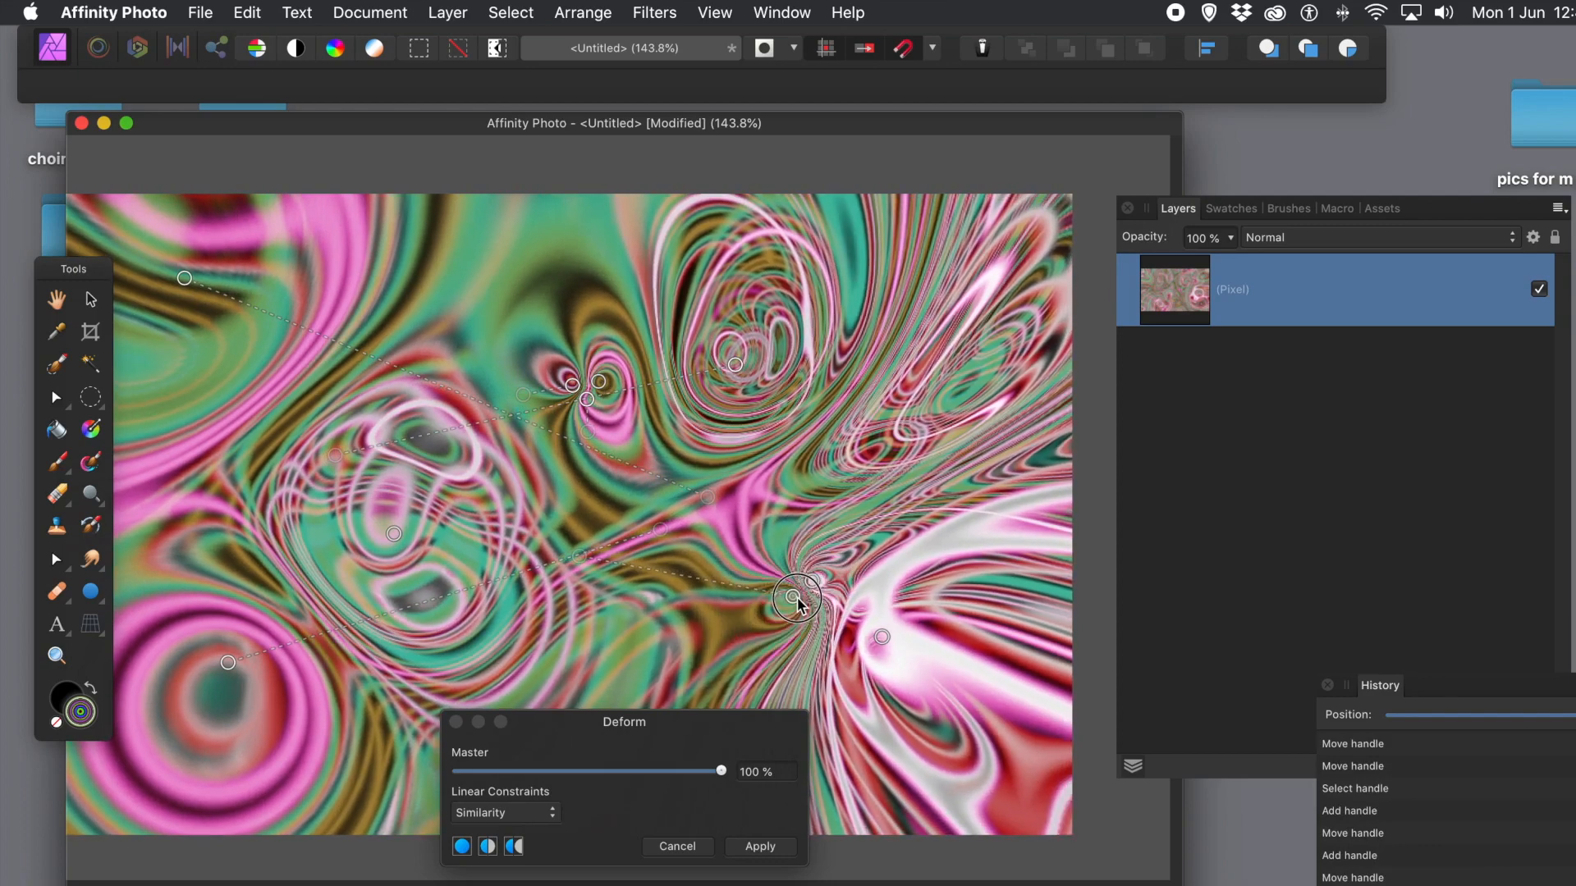
drag(848, 687, 876, 641)
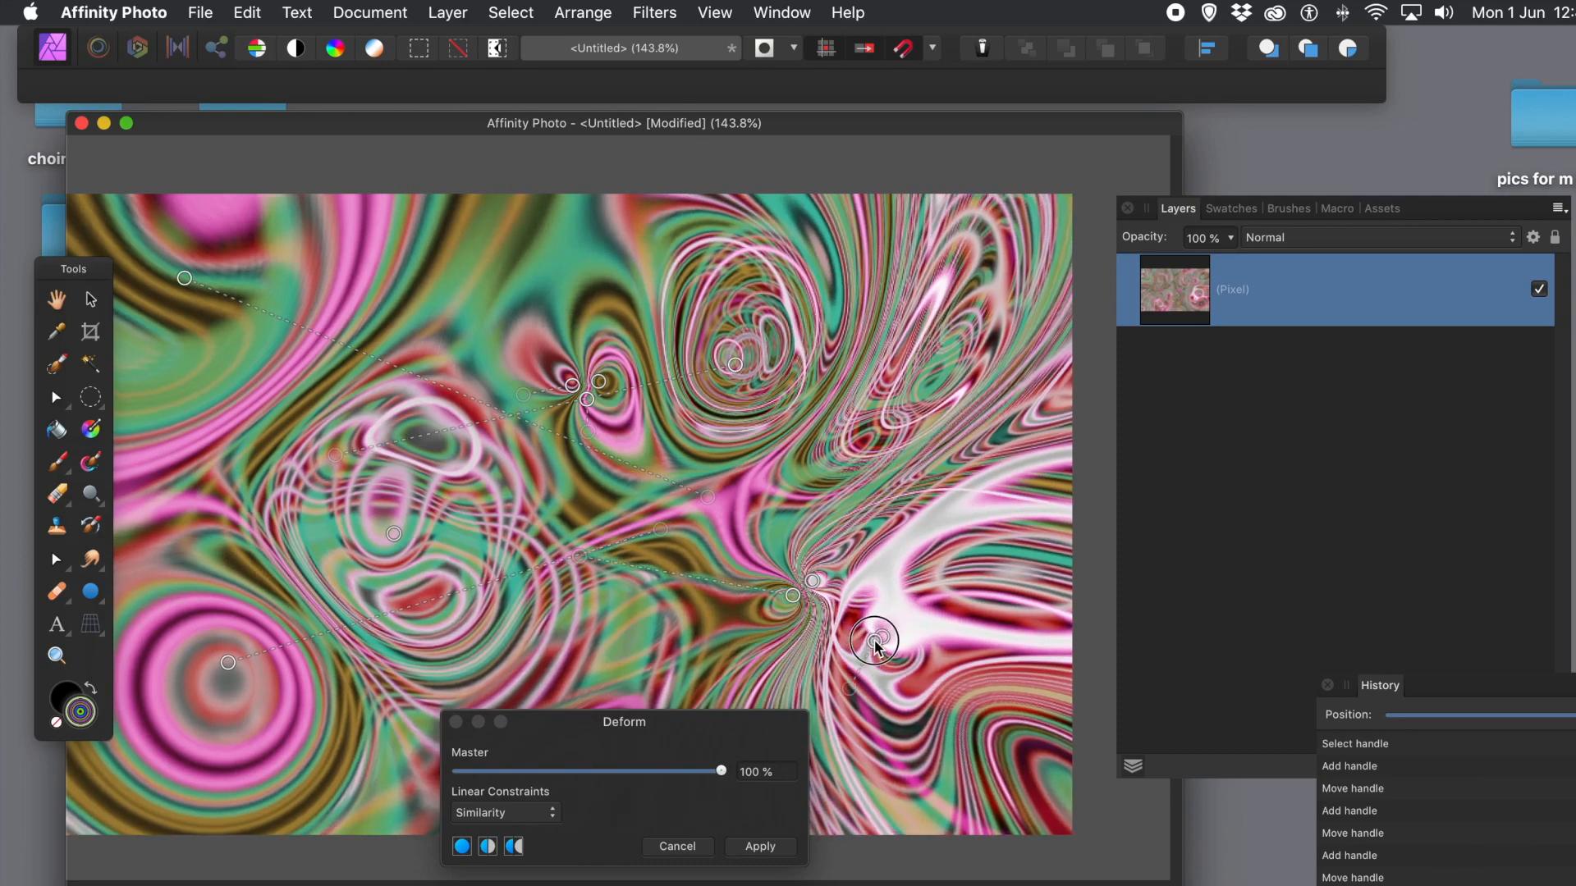
click(404, 577)
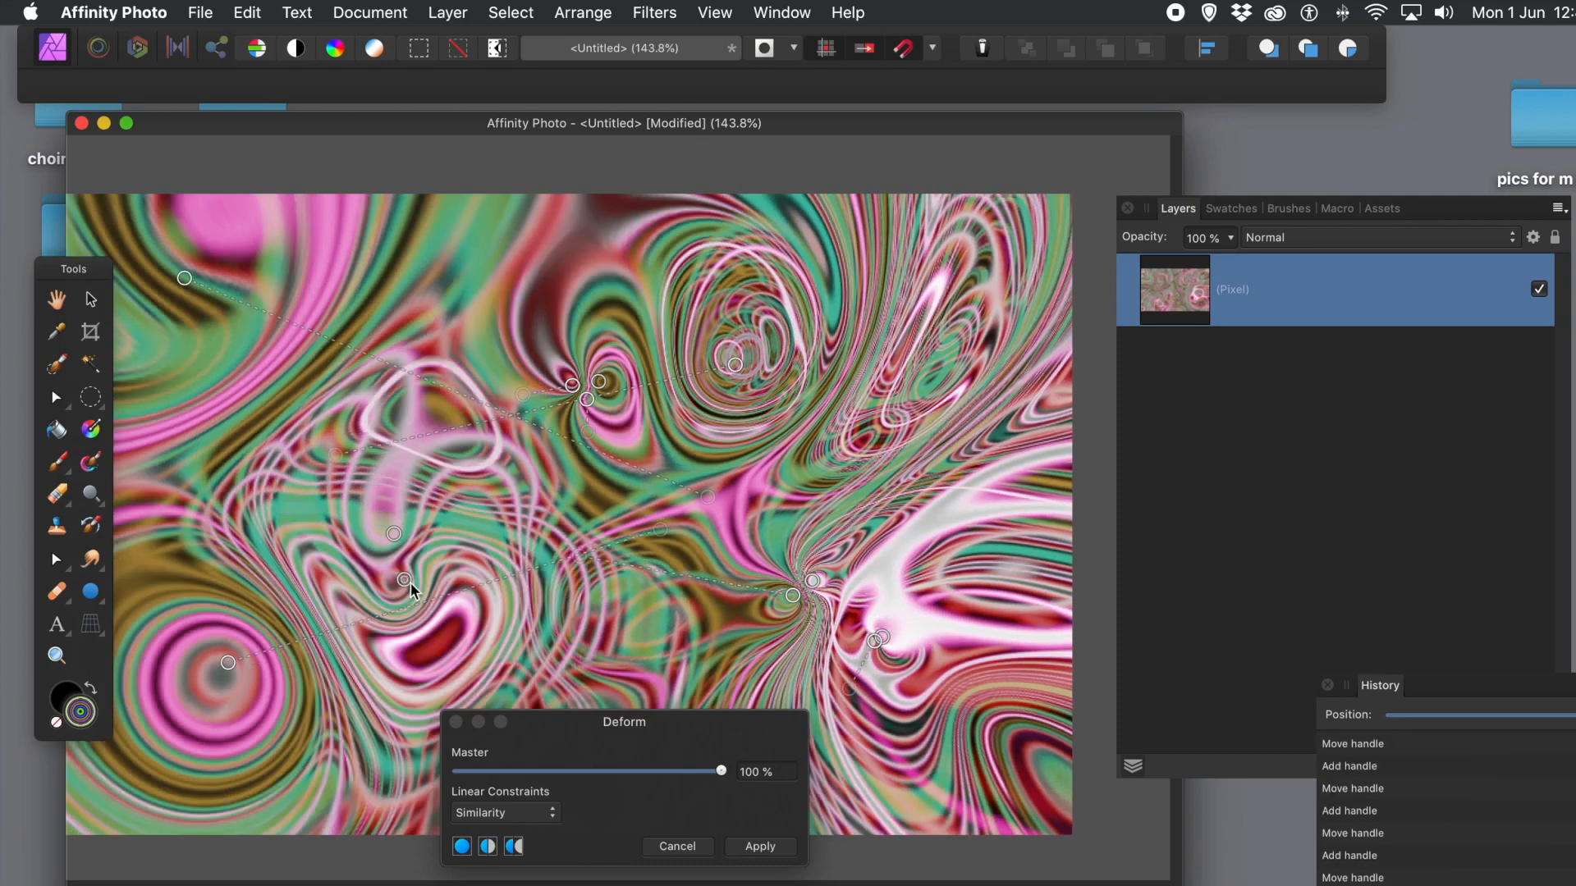
drag(405, 580, 907, 769)
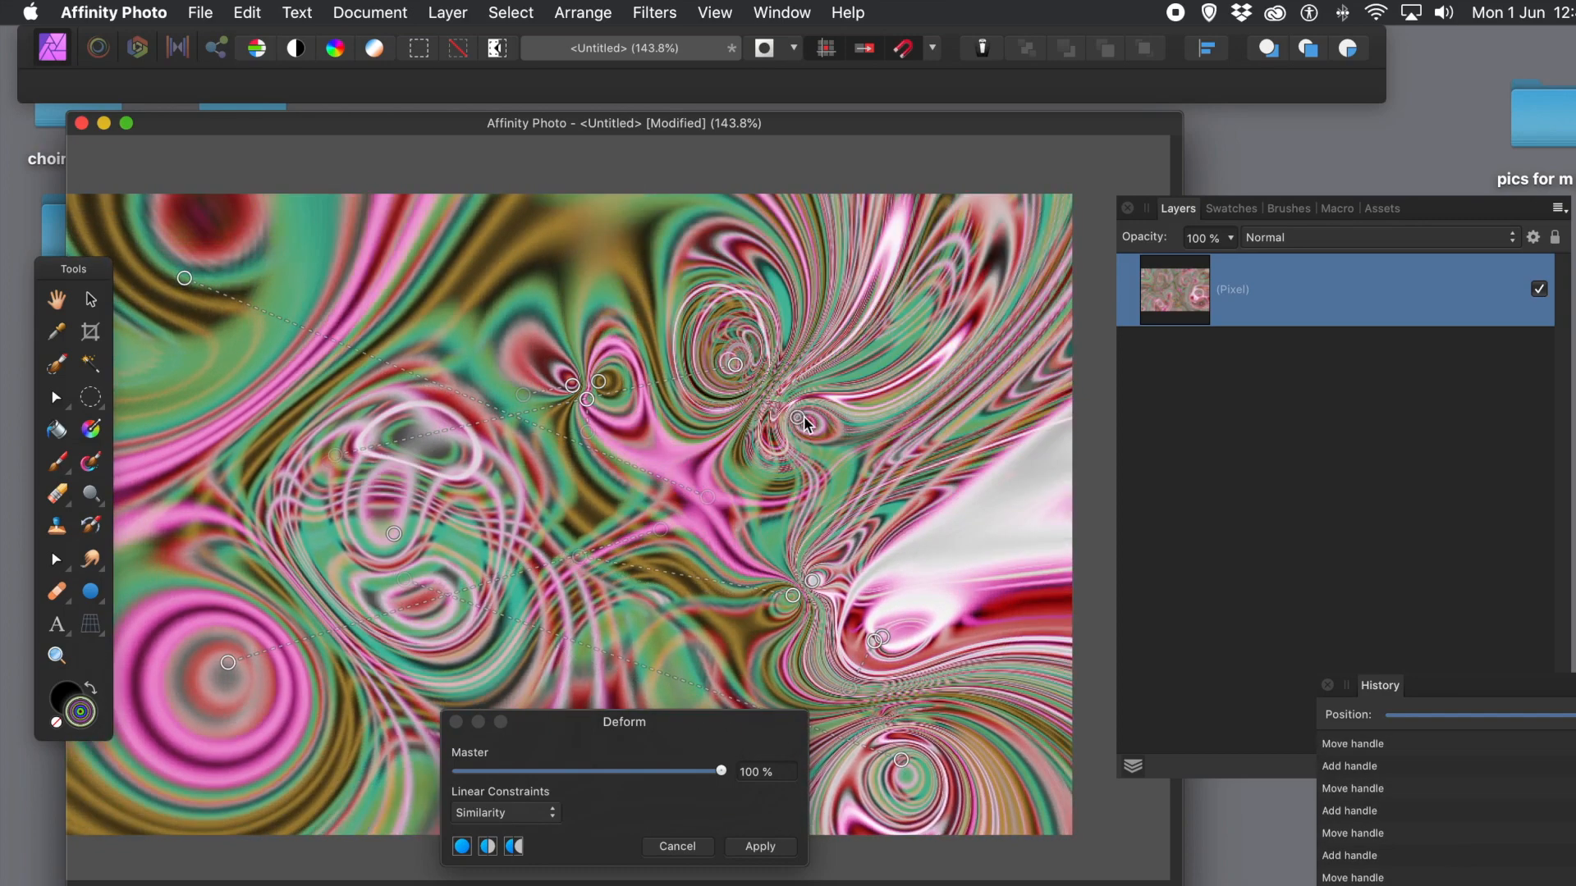
click(801, 419)
drag(801, 419, 913, 541)
Step: Apply the Deform warp to the merged pink, green and gold swirl layer
click(760, 847)
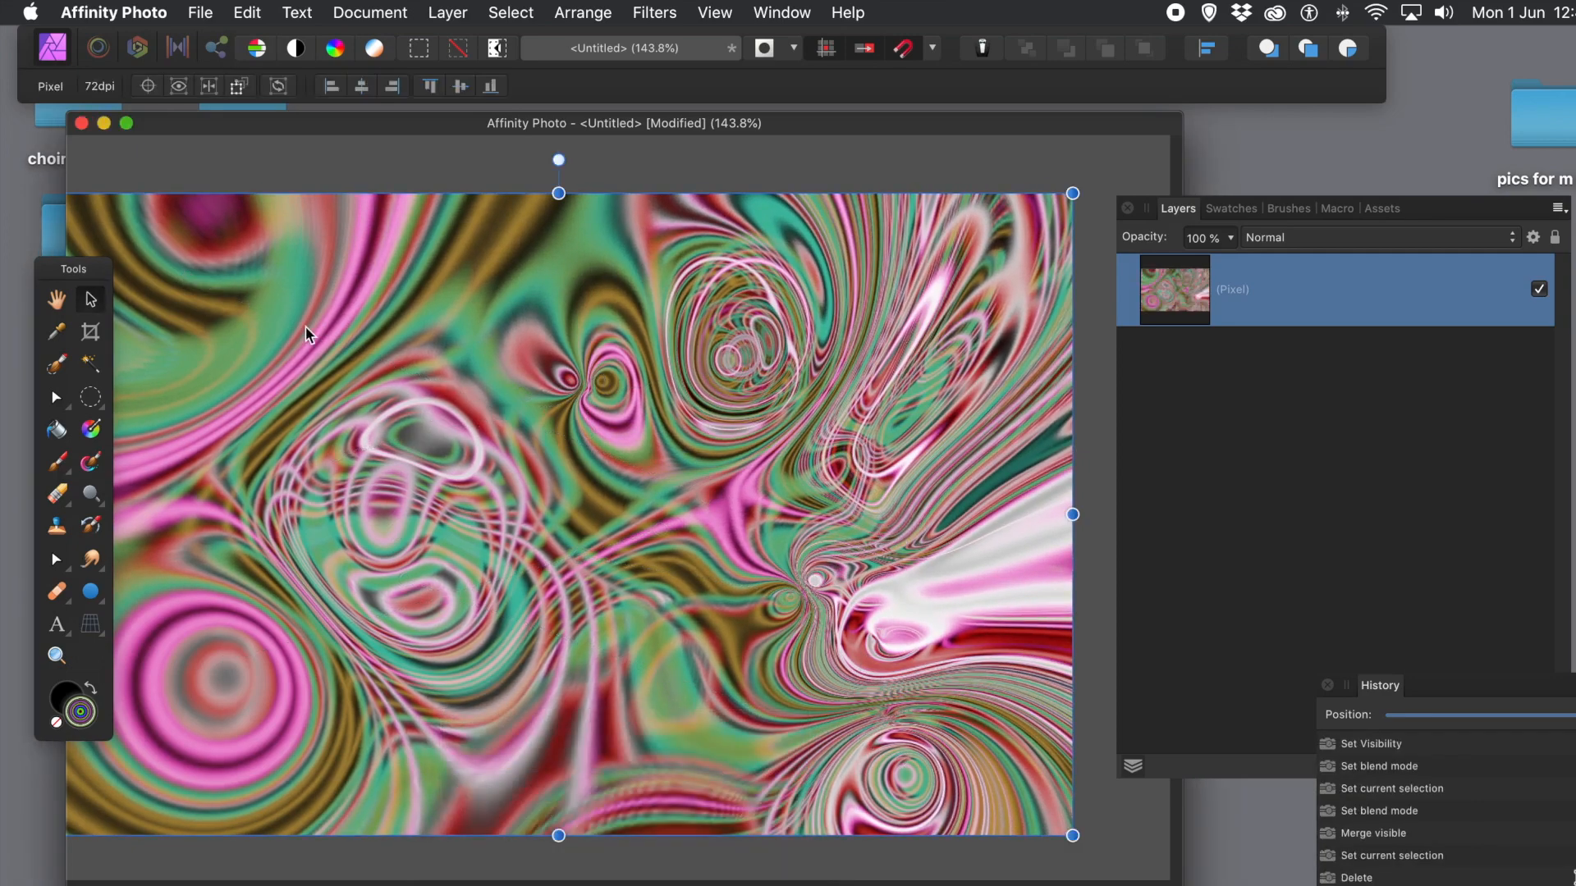